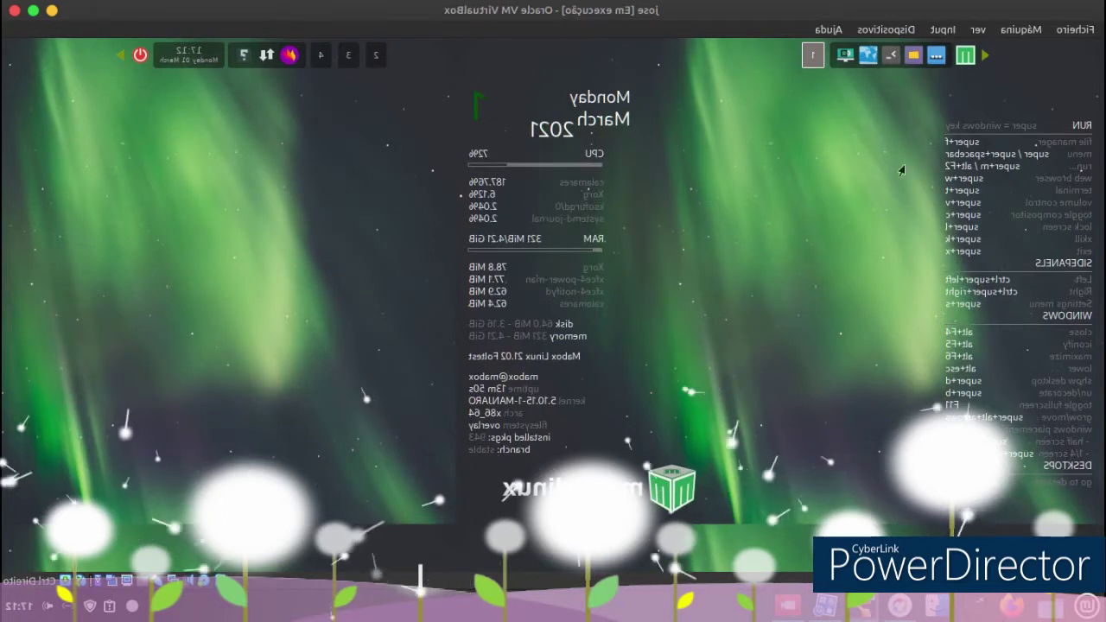
- Step through the Mabox Linux installer from the welcome page to the Partições page and cancel the installation
{"action": "left_click", "coordinate": [891, 54]}
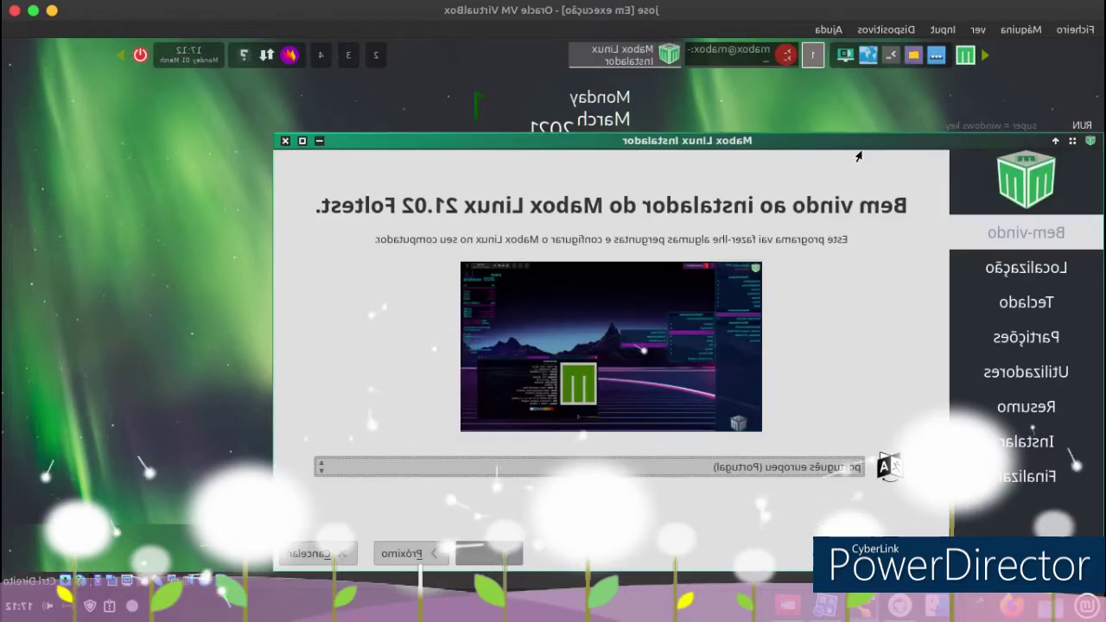
{"action": "left_click_drag", "start_coordinate": [804, 145], "coordinate": [767, 99]}
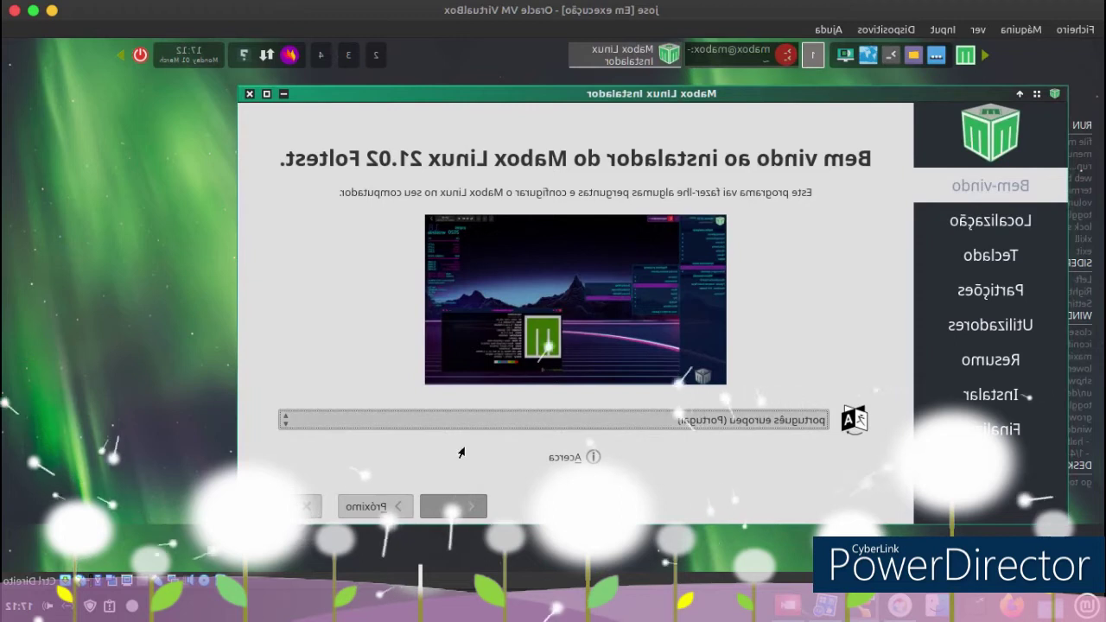
{"action": "left_click", "coordinate": [363, 508]}
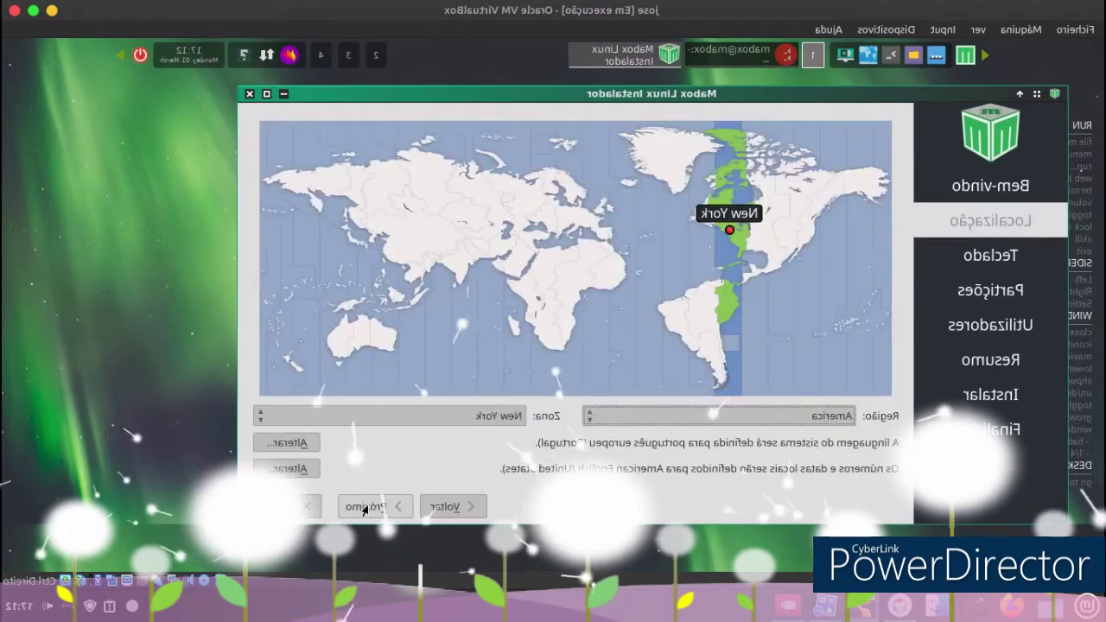
{"action": "left_click", "coordinate": [364, 508]}
{"action": "left_click", "coordinate": [364, 508]}
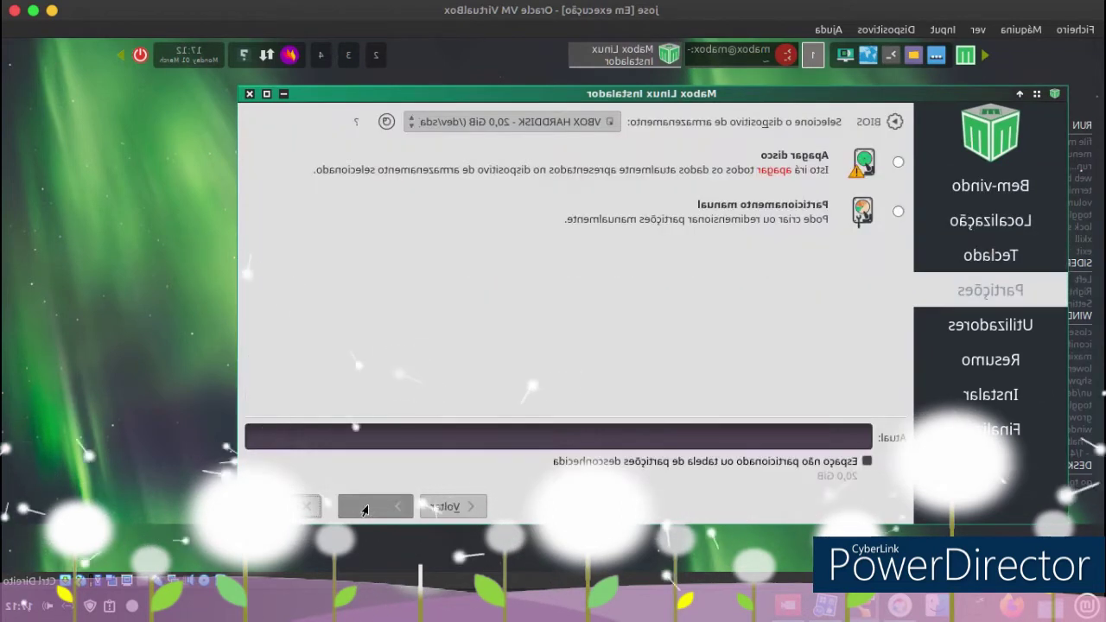
{"action": "left_click", "coordinate": [305, 505]}
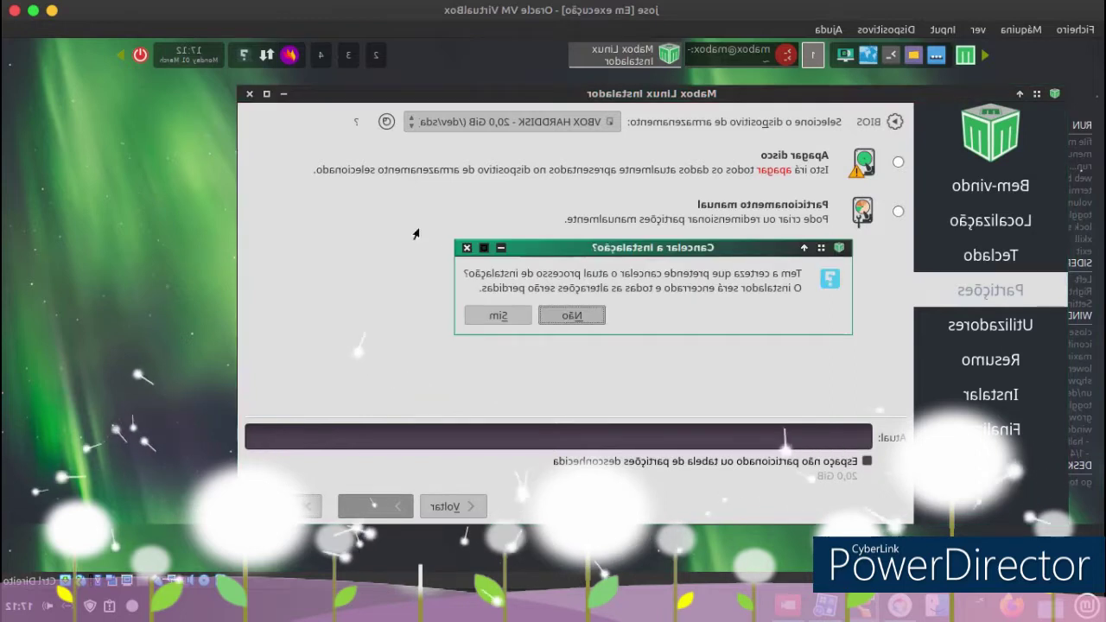
{"action": "left_click", "coordinate": [495, 316]}
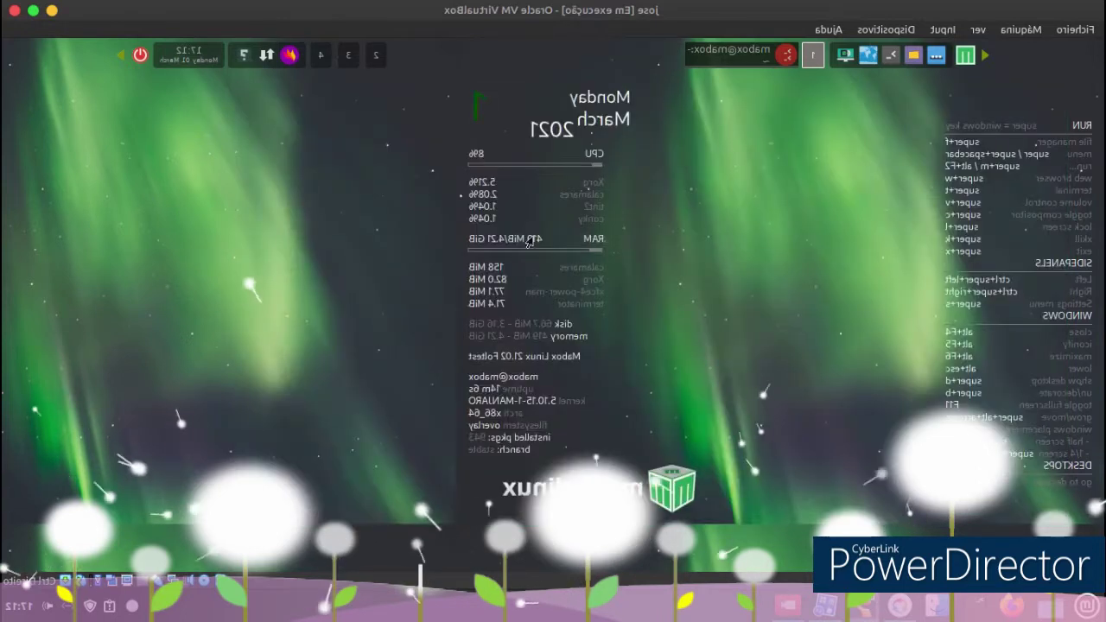
- Open Add/Remove Software and browse packages by Categories, sorted by Repository
{"action": "right_click", "coordinate": [786, 139]}
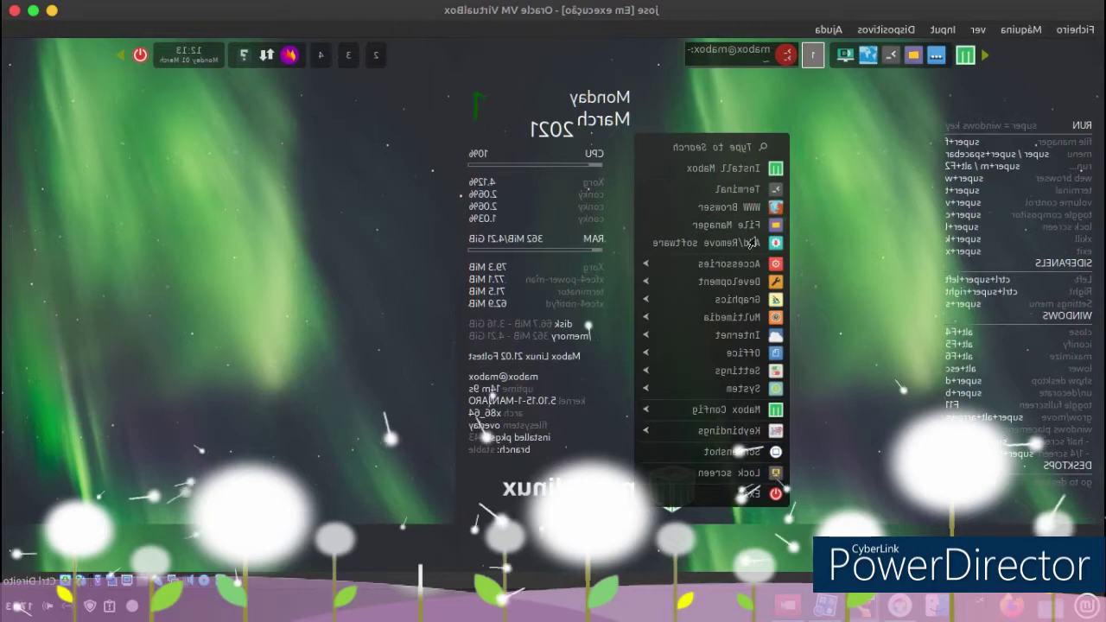
{"action": "mouse_move", "coordinate": [748, 396]}
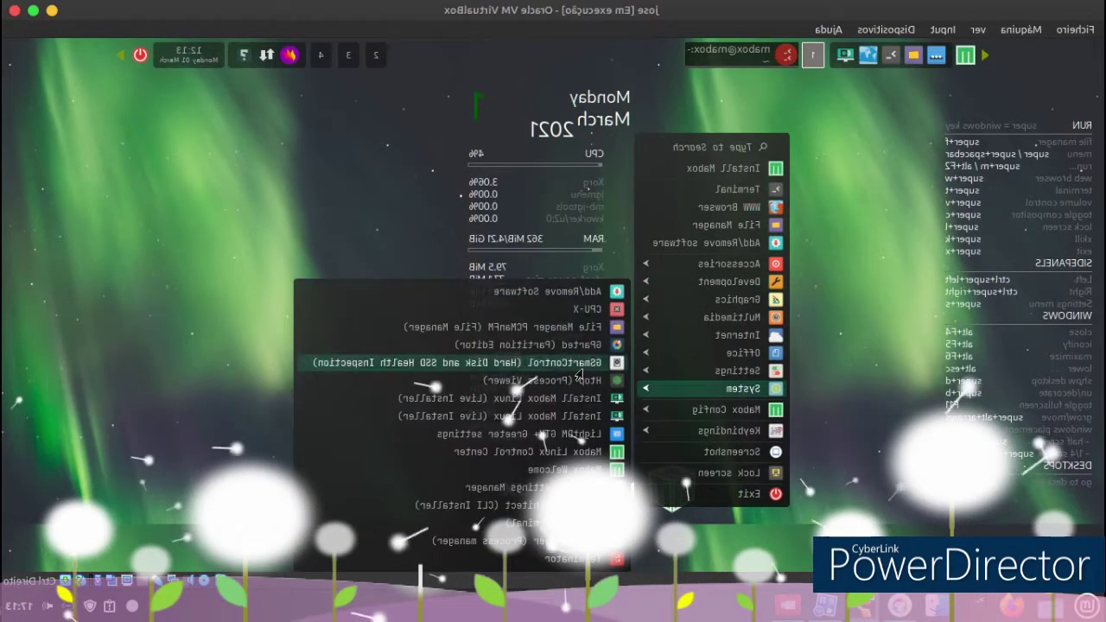
{"action": "left_click", "coordinate": [559, 294]}
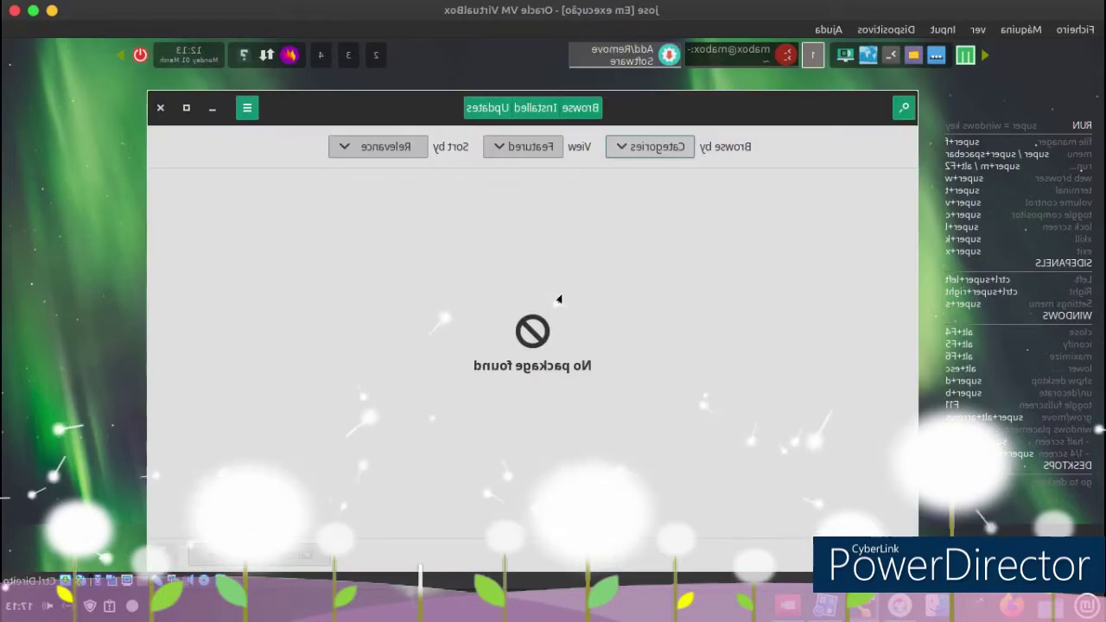
{"action": "left_click", "coordinate": [637, 148]}
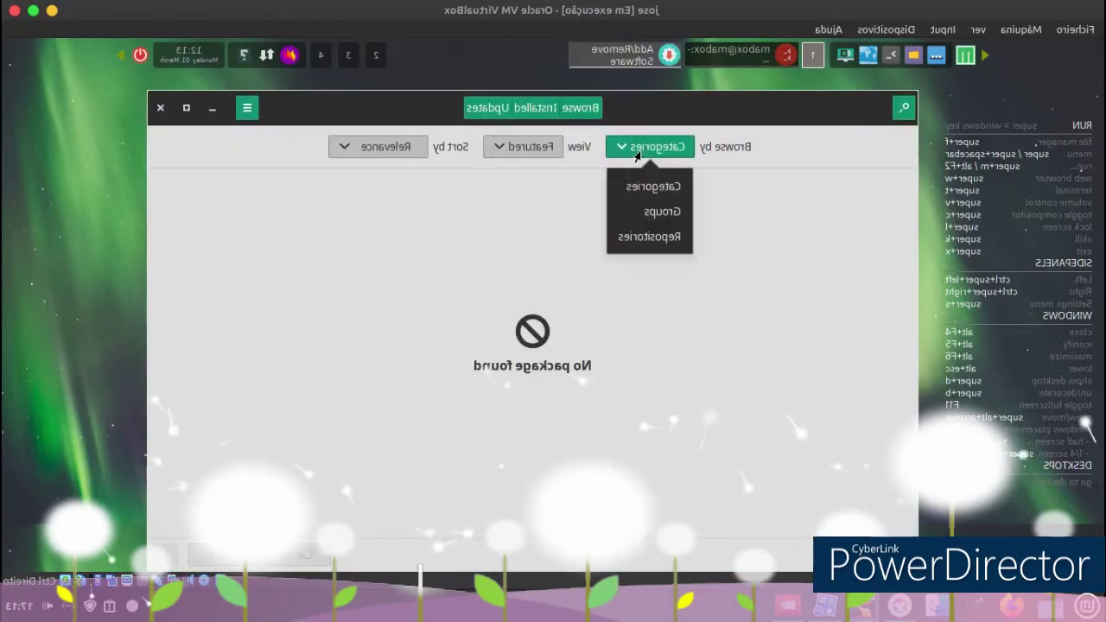
{"action": "left_click", "coordinate": [629, 194]}
{"action": "left_click", "coordinate": [359, 159]}
{"action": "left_click", "coordinate": [387, 237]}
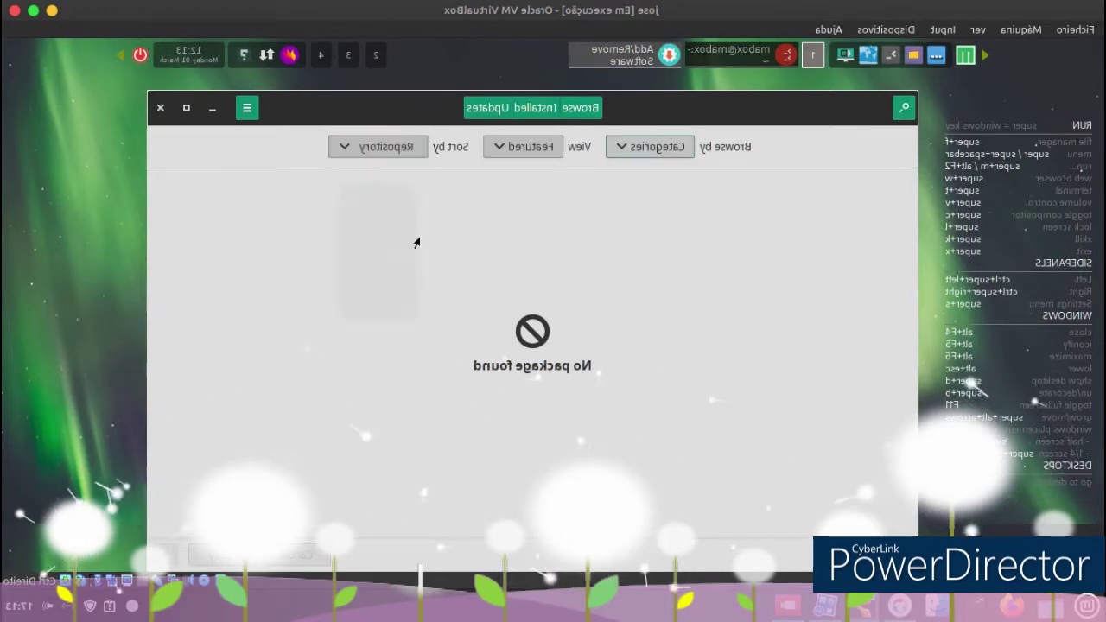
- Search for the package chrome in Add/Remove Software and close the package manager
{"action": "left_click", "coordinate": [903, 109]}
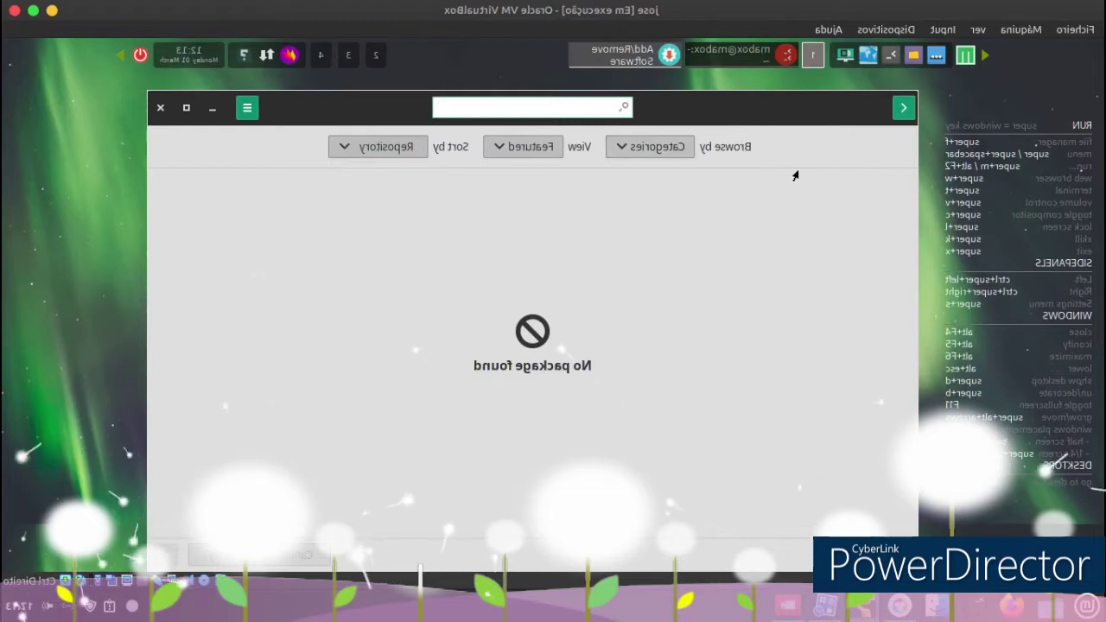
{"action": "key", "text": "BackSpace"}
{"action": "key", "text": "BackSpace"}
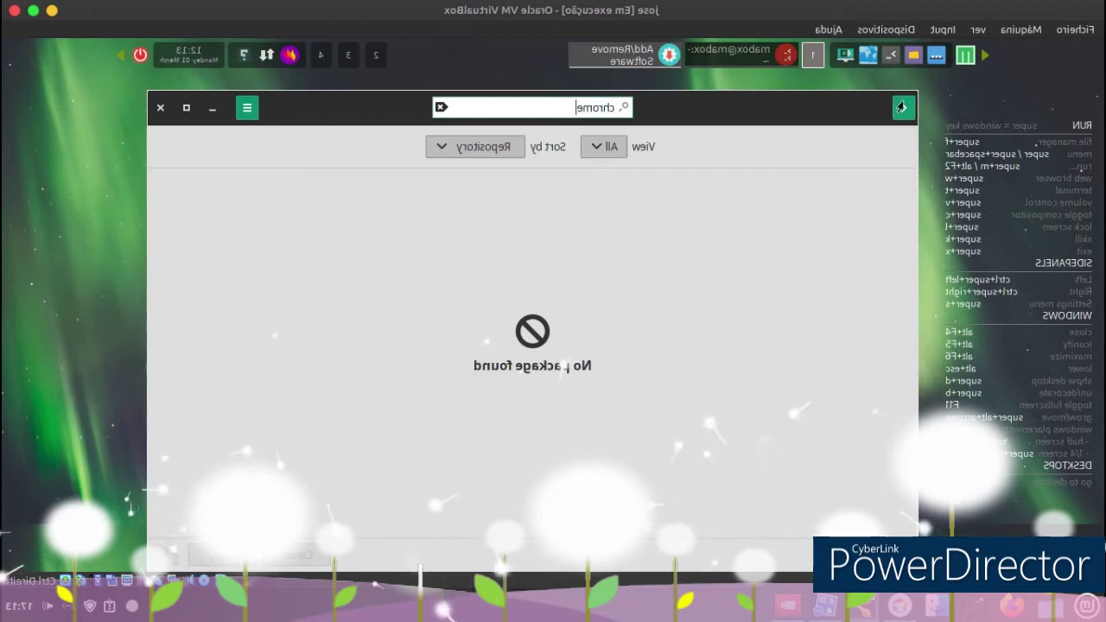
{"action": "left_click", "coordinate": [902, 107]}
{"action": "left_click", "coordinate": [156, 109]}
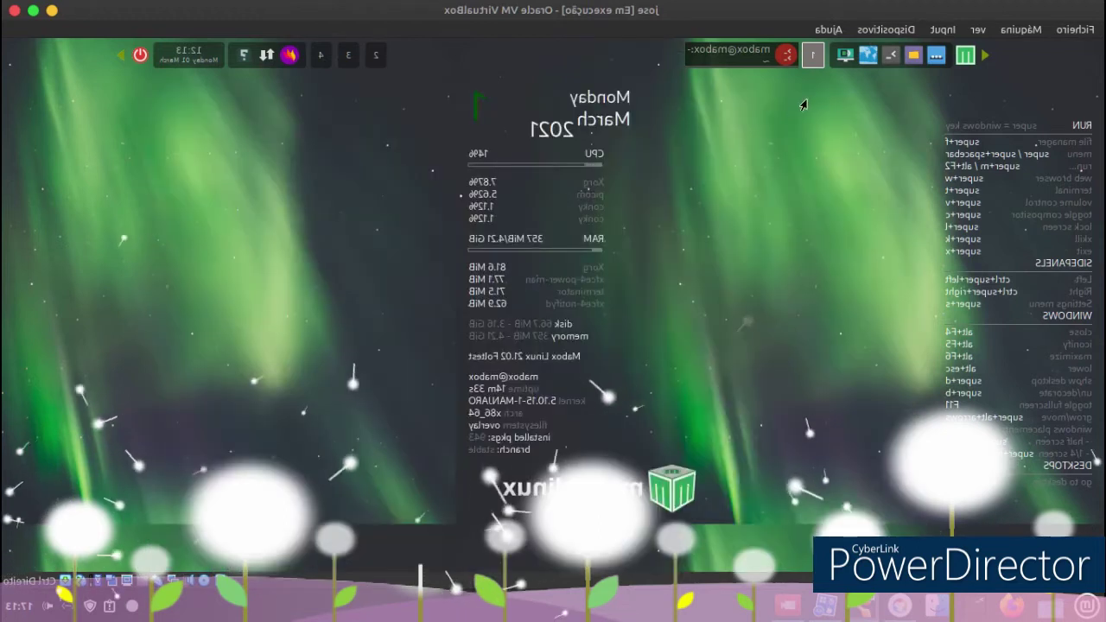
- Bring up the terminal already running, try the command list, and close the terminal window
{"action": "left_click", "coordinate": [748, 60]}
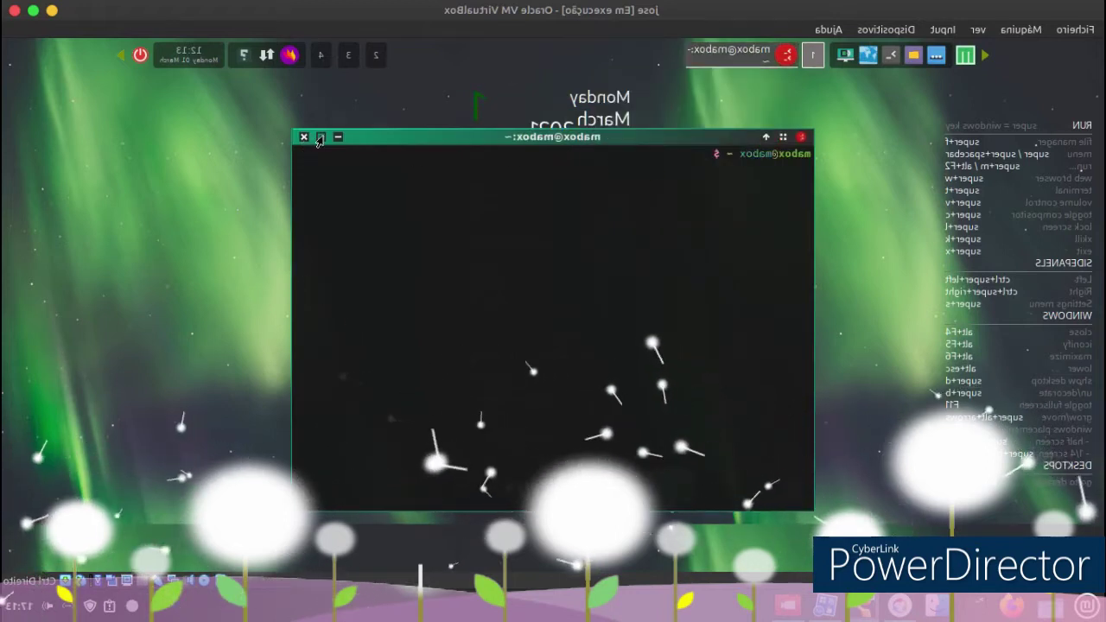
{"action": "type", "text": "list"}
{"action": "key", "text": "Return"}
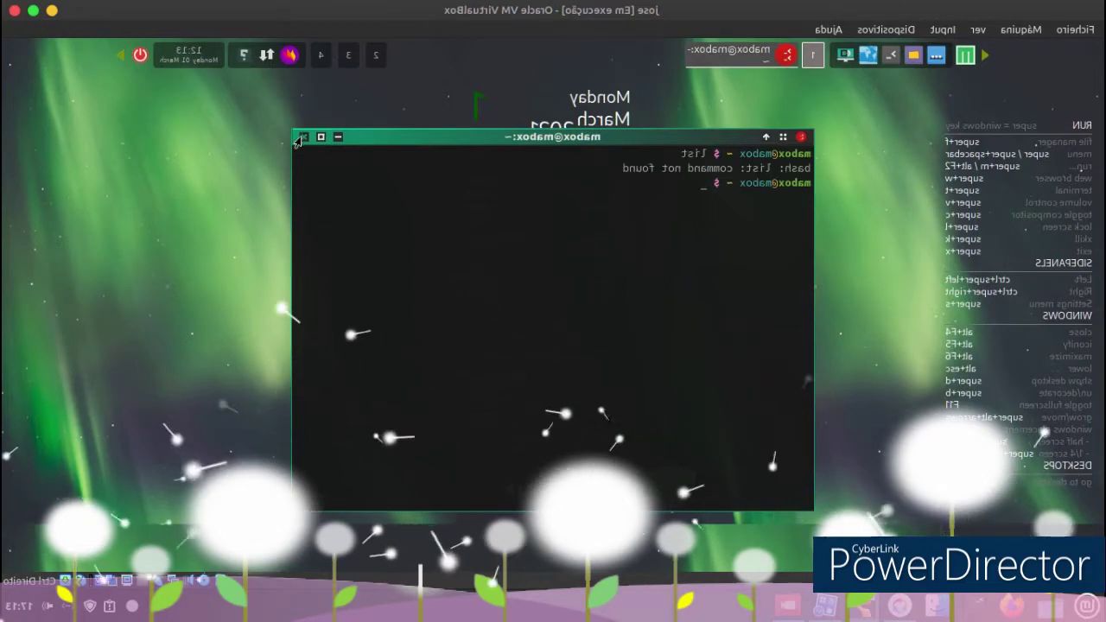
{"action": "left_click", "coordinate": [304, 136]}
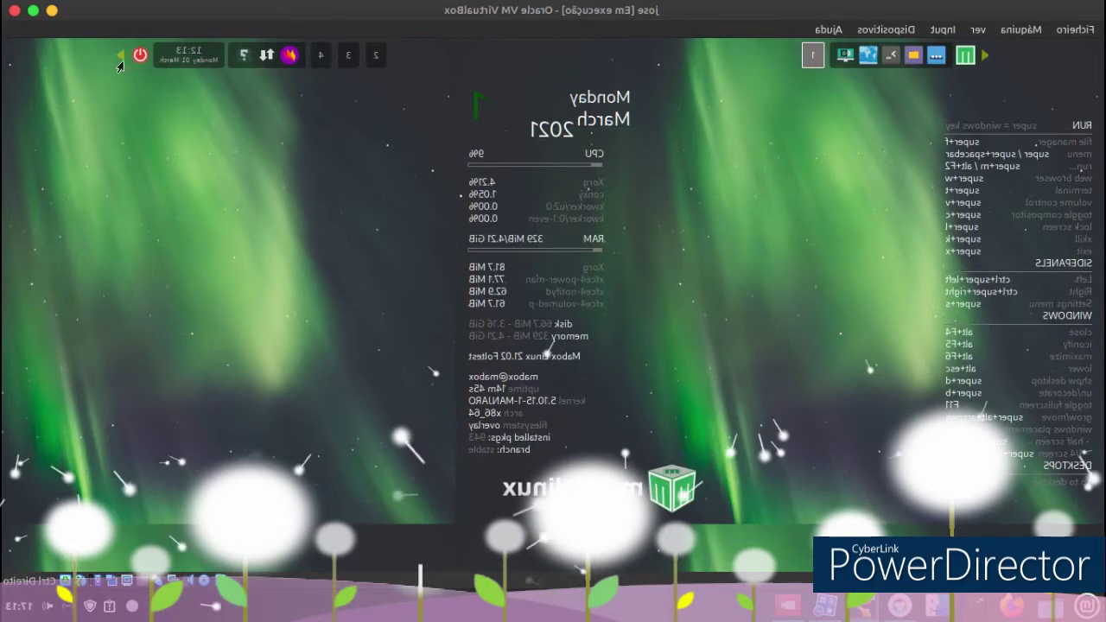
{"action": "left_click", "coordinate": [191, 60]}
{"action": "left_click", "coordinate": [195, 68]}
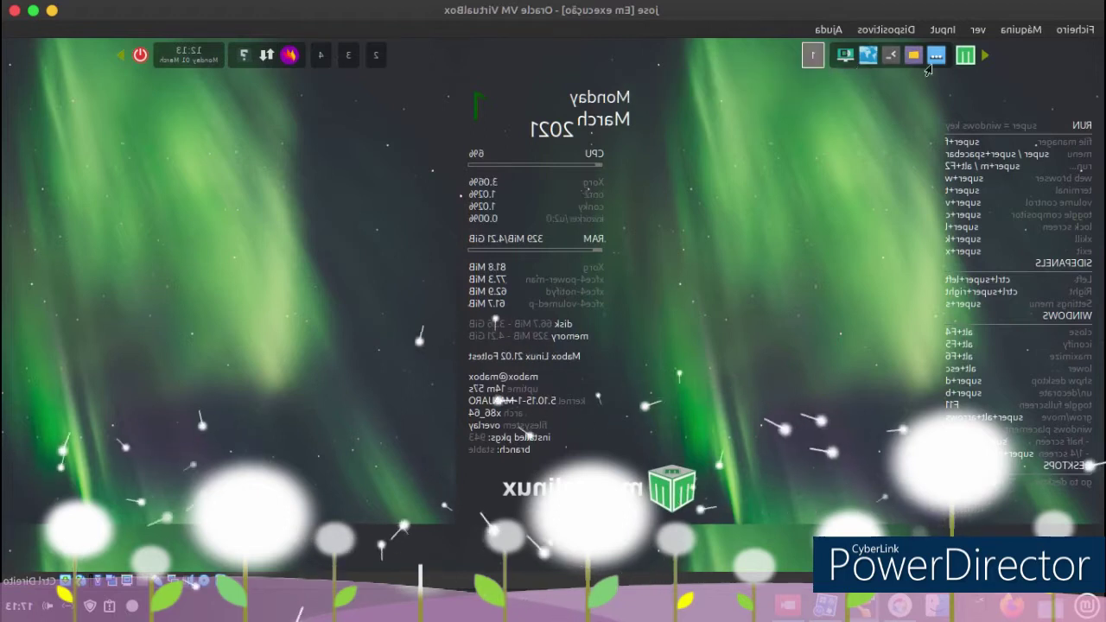
- Open the Lxtask Task Manager, examine the running processes with CPU and memory use, and close it
{"action": "left_click", "coordinate": [966, 58]}
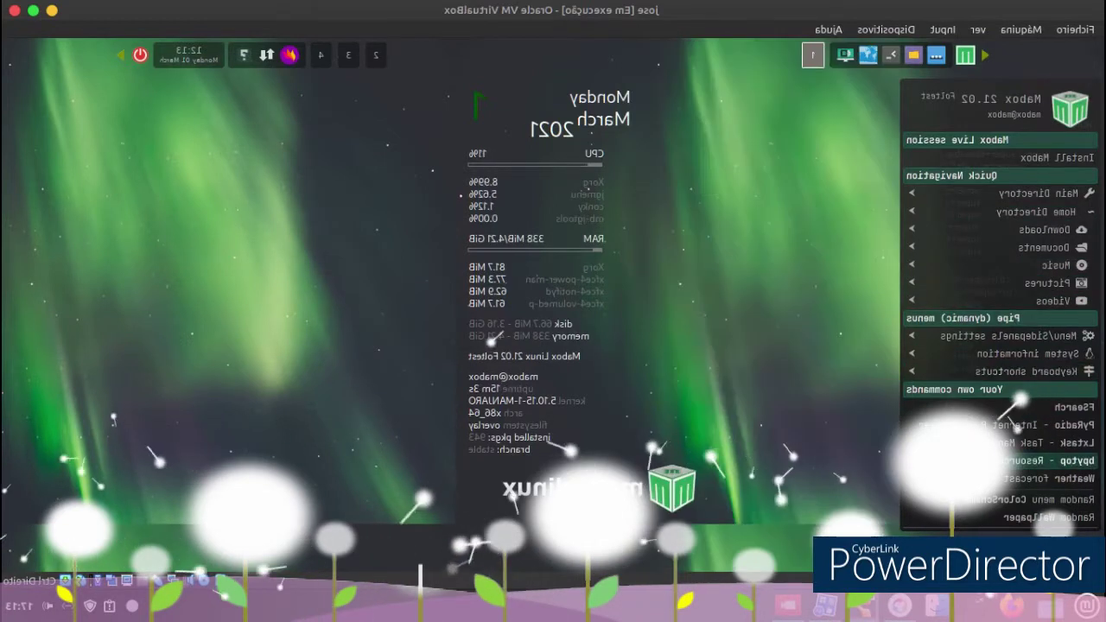
{"action": "left_click", "coordinate": [1046, 442]}
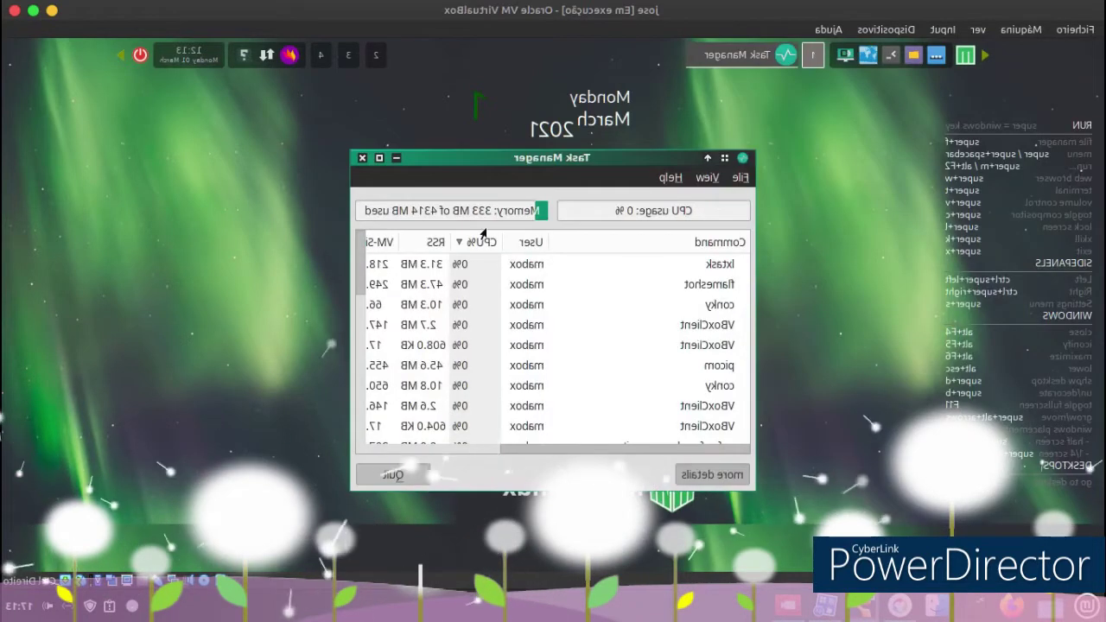
{"action": "left_click_drag", "start_coordinate": [611, 152], "coordinate": [638, 122]}
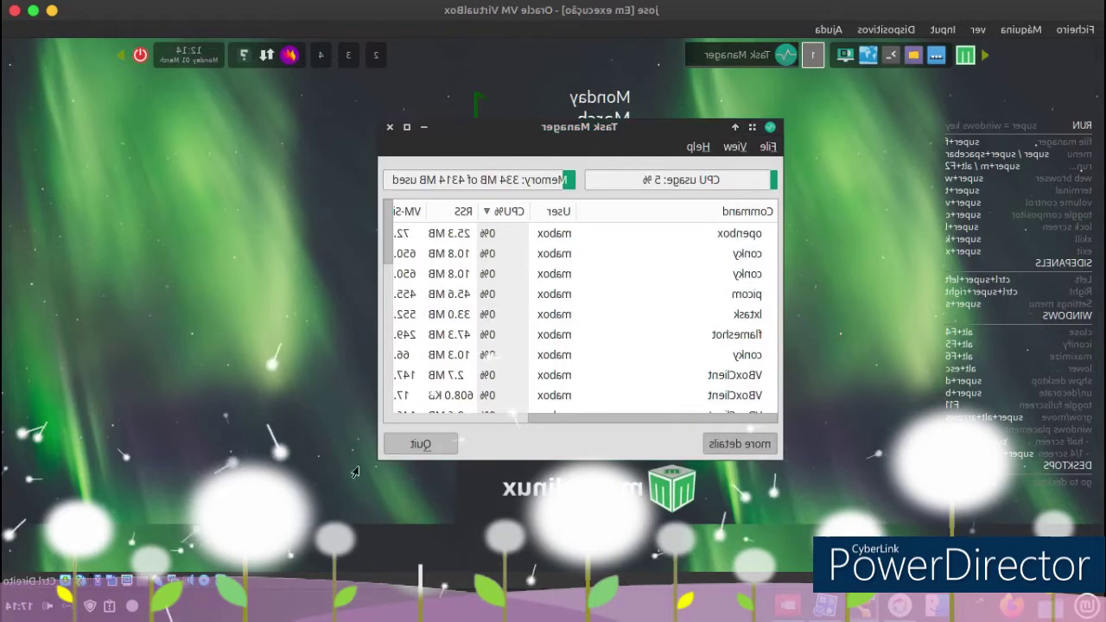
{"action": "left_click", "coordinate": [388, 131]}
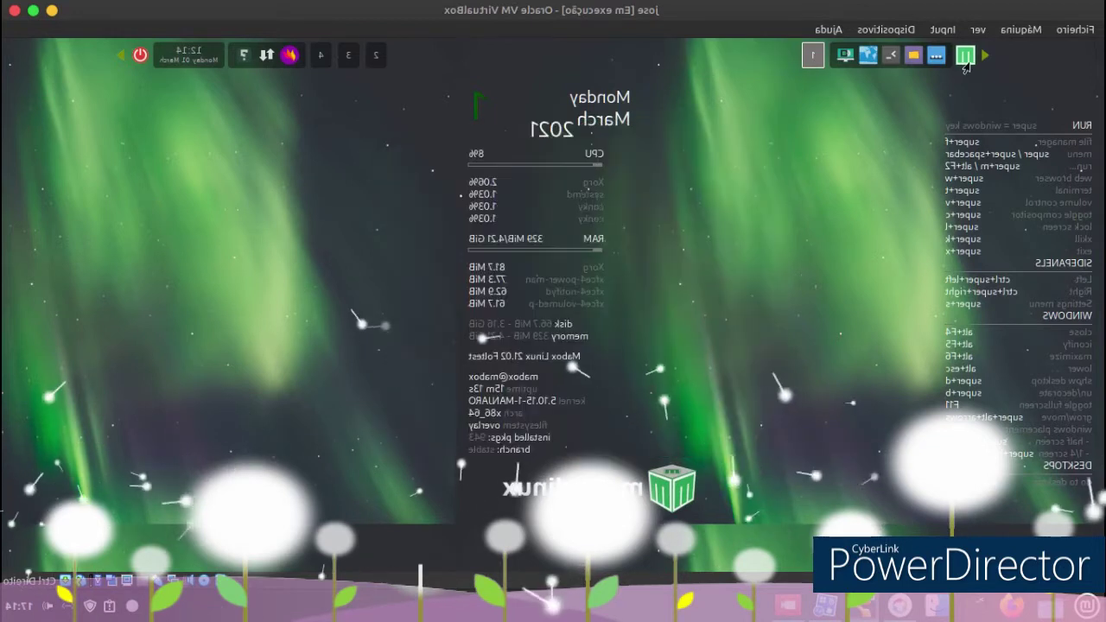
- Open the Sakura terminal from the Accessories applications and close it
{"action": "left_click", "coordinate": [965, 56]}
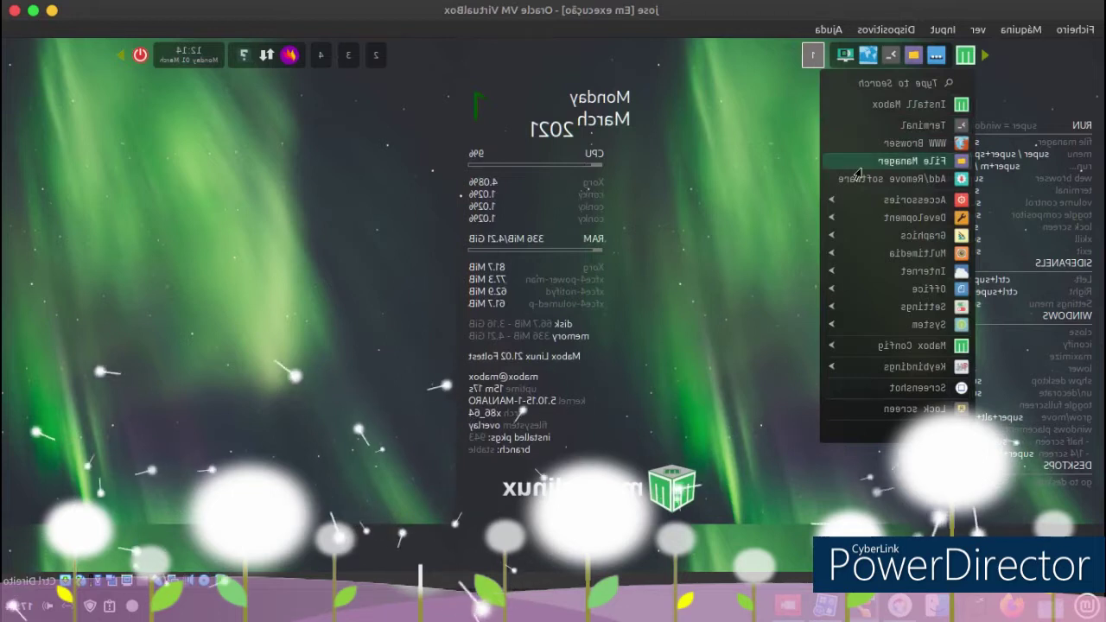
{"action": "mouse_move", "coordinate": [899, 199]}
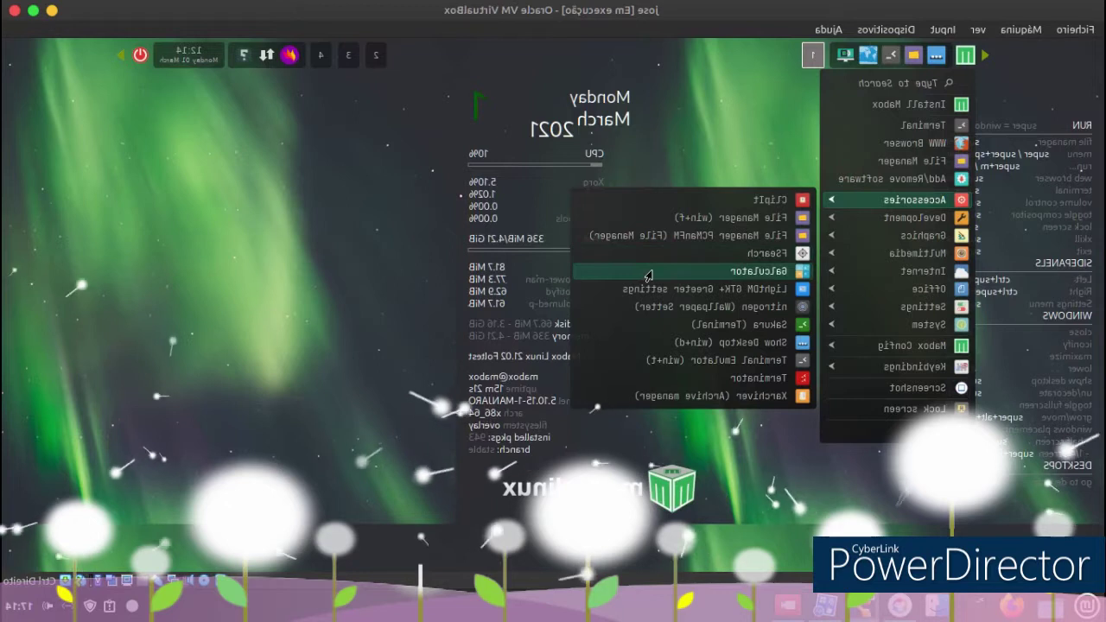
{"action": "left_click", "coordinate": [642, 324]}
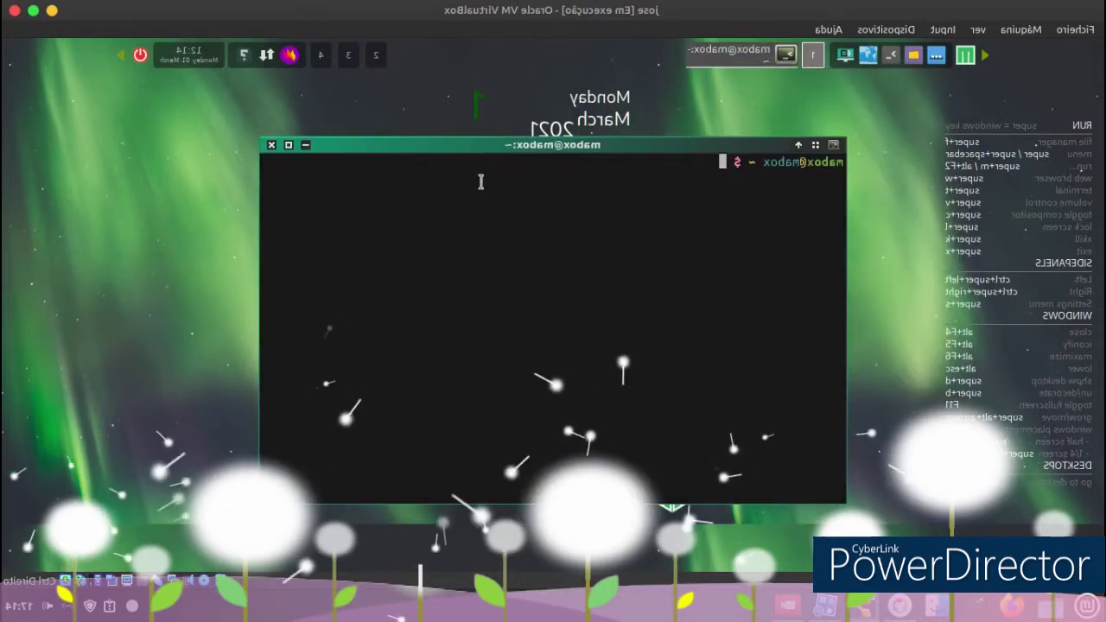
{"action": "left_click", "coordinate": [271, 144]}
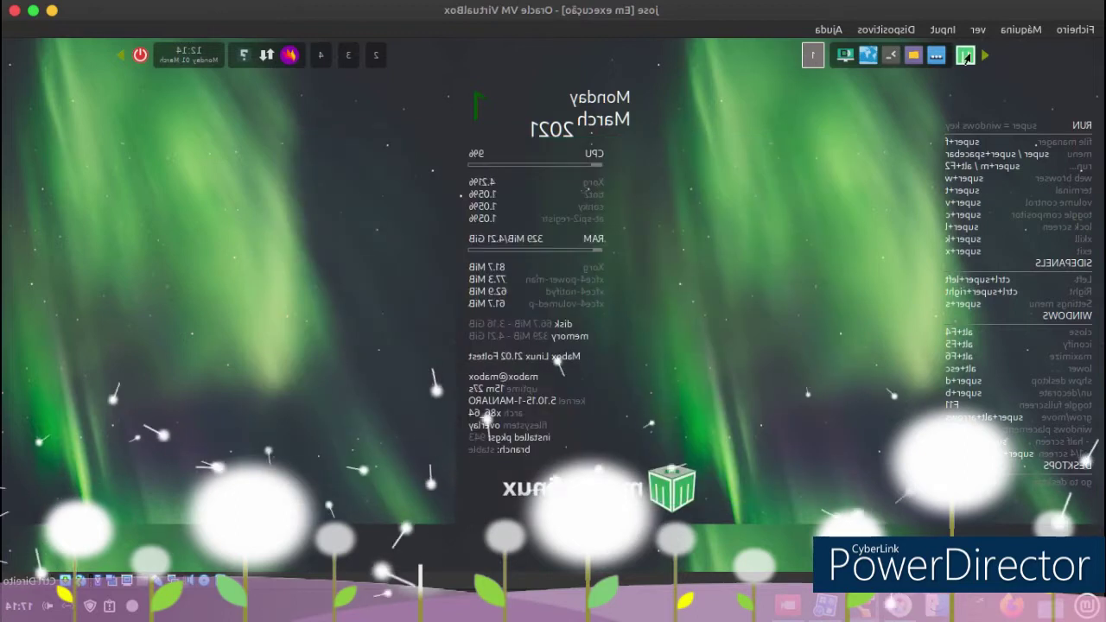
- Open the qpdfview document viewer, look over its file commands, and close it
{"action": "left_click", "coordinate": [964, 55]}
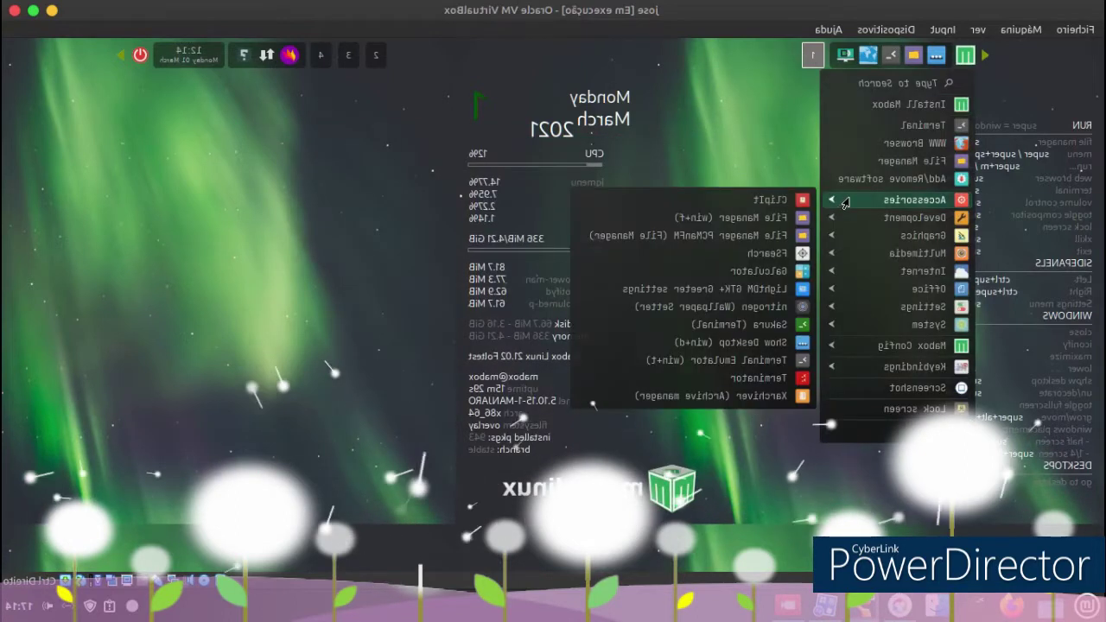
{"action": "mouse_move", "coordinate": [867, 293]}
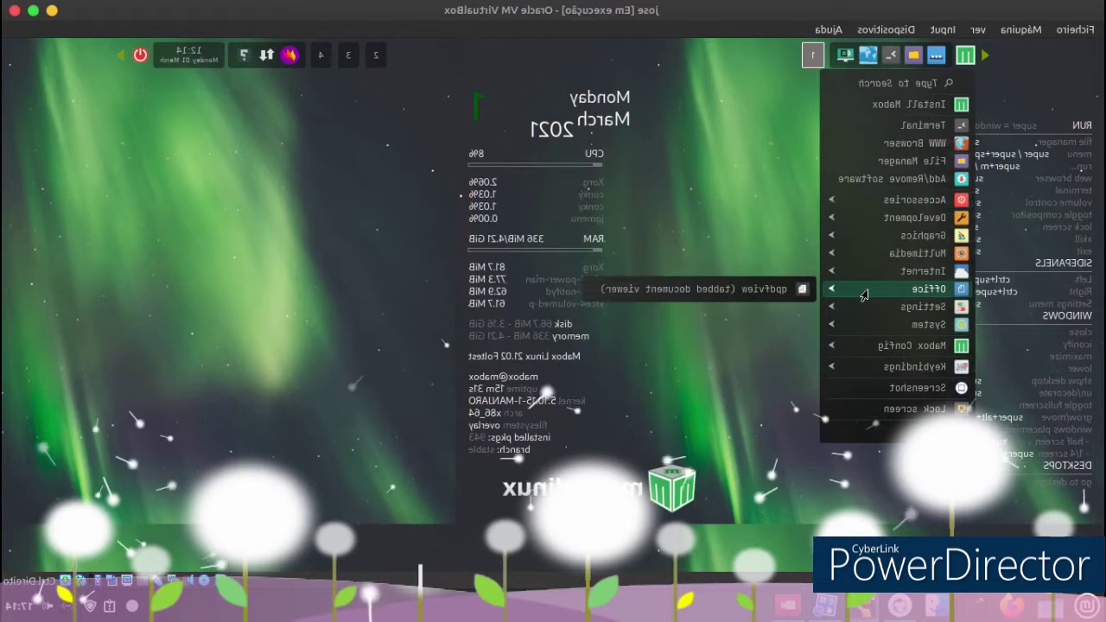
{"action": "left_click", "coordinate": [723, 289]}
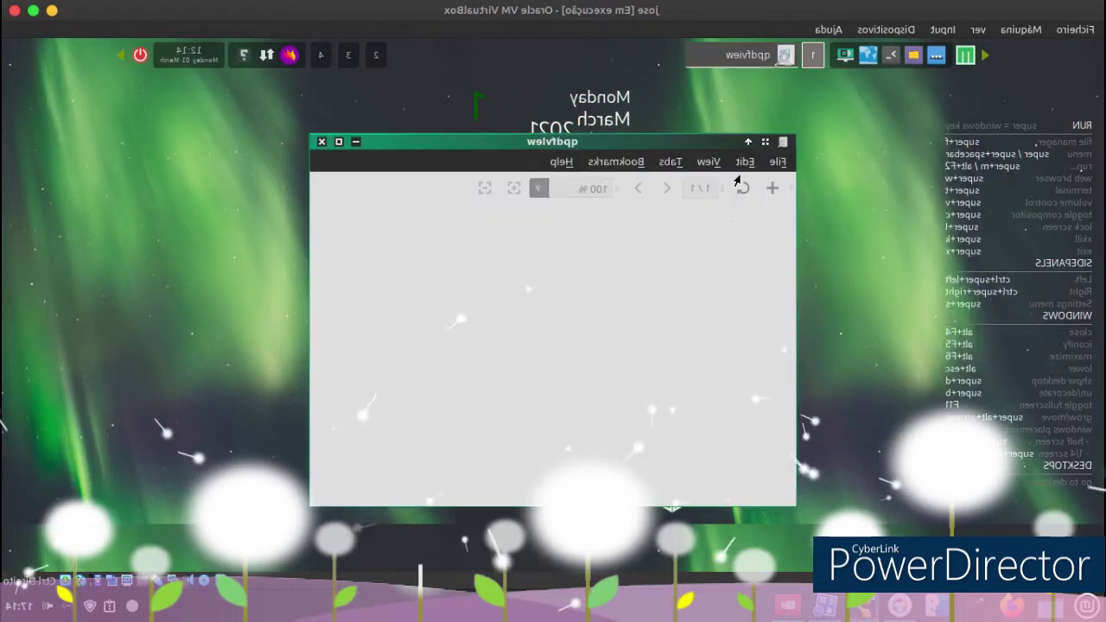
{"action": "left_click", "coordinate": [770, 162]}
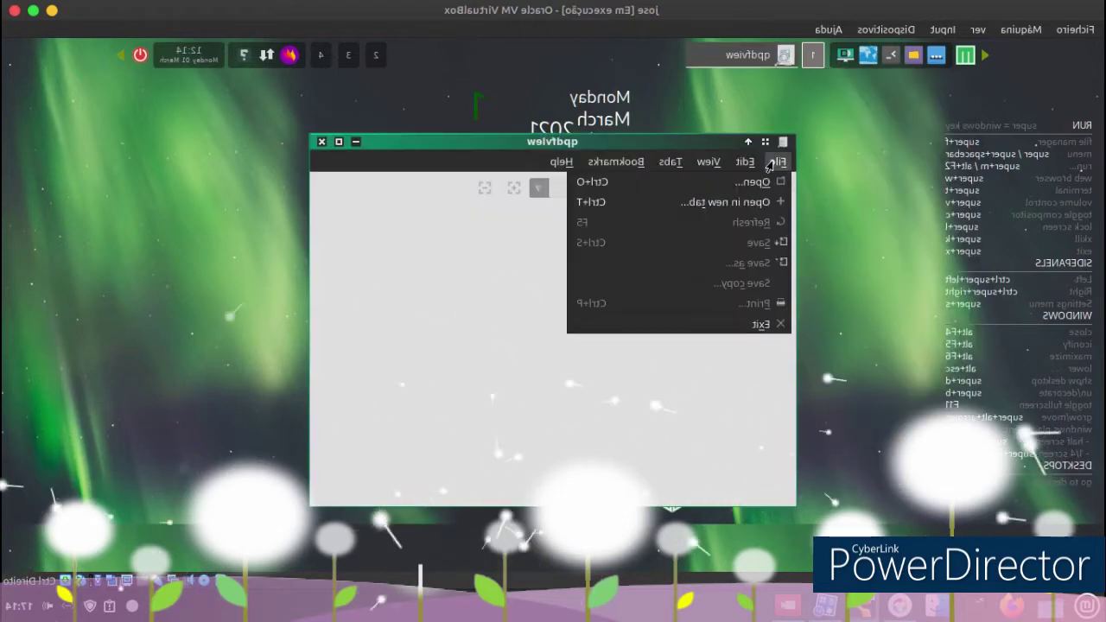
{"action": "left_click", "coordinate": [322, 148]}
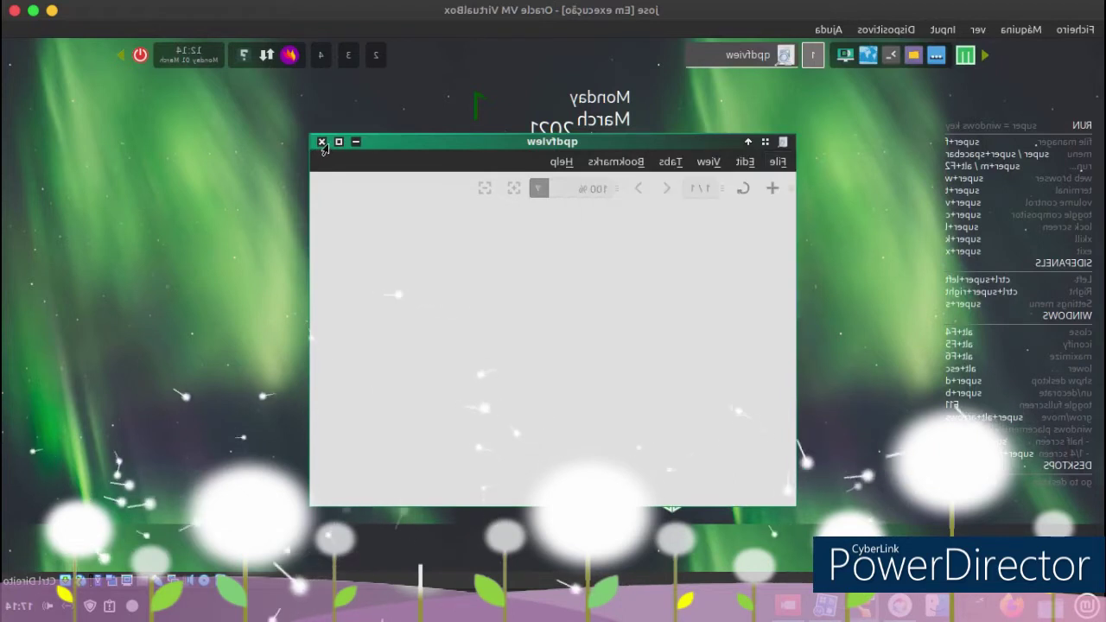
{"action": "left_click", "coordinate": [320, 143]}
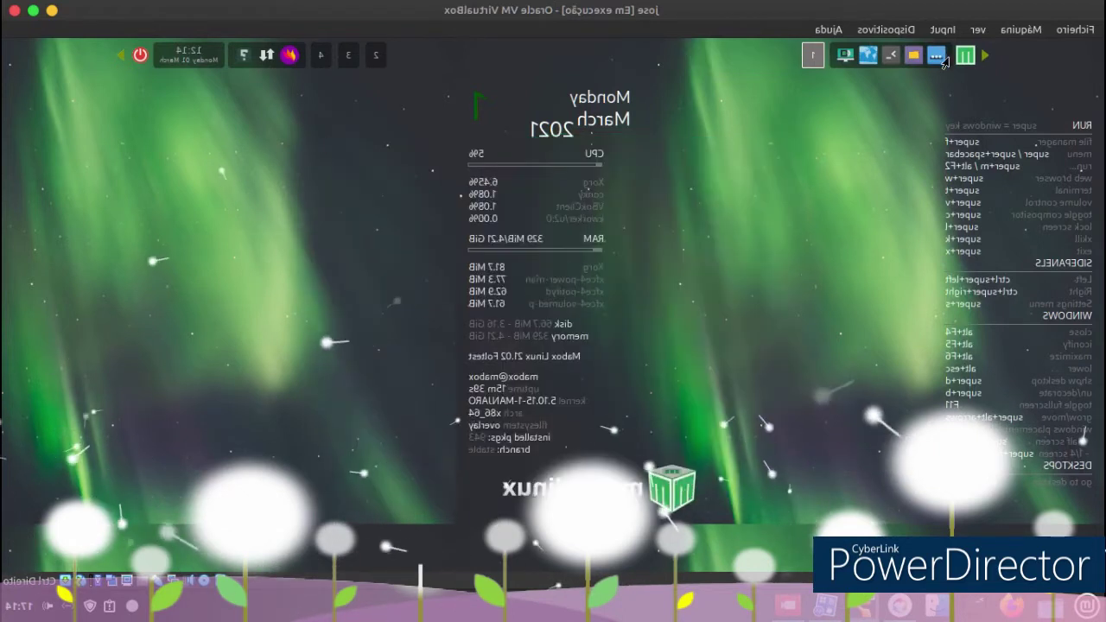
- Open the Preferred Applications settings from Mabox Config, view the default Internet applications, and close the dialog
{"action": "right_click", "coordinate": [874, 155]}
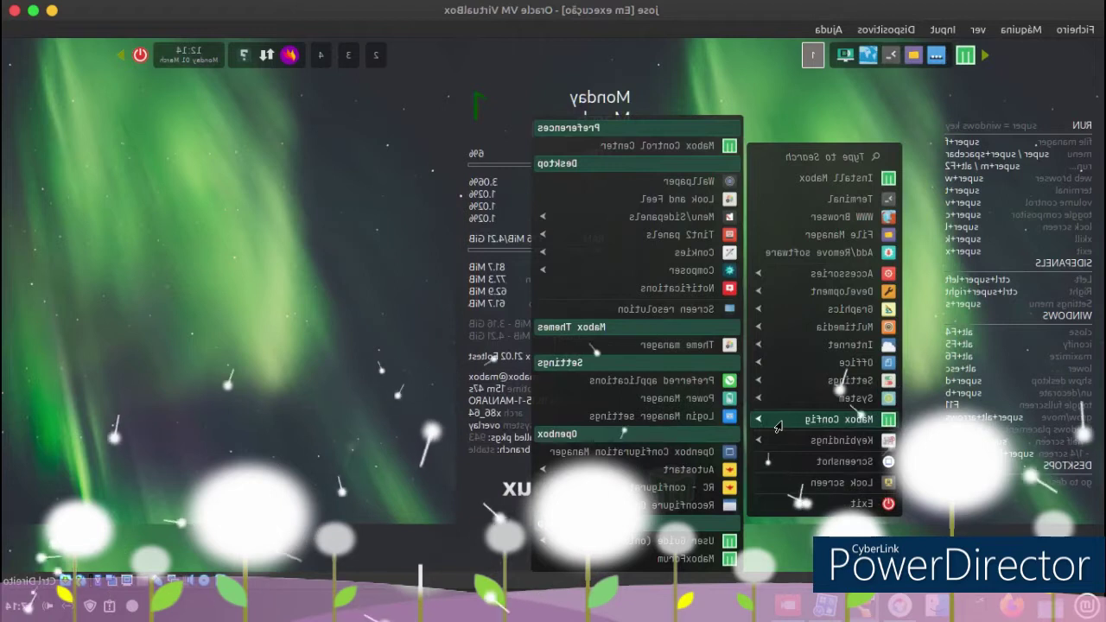
{"action": "left_click", "coordinate": [617, 381]}
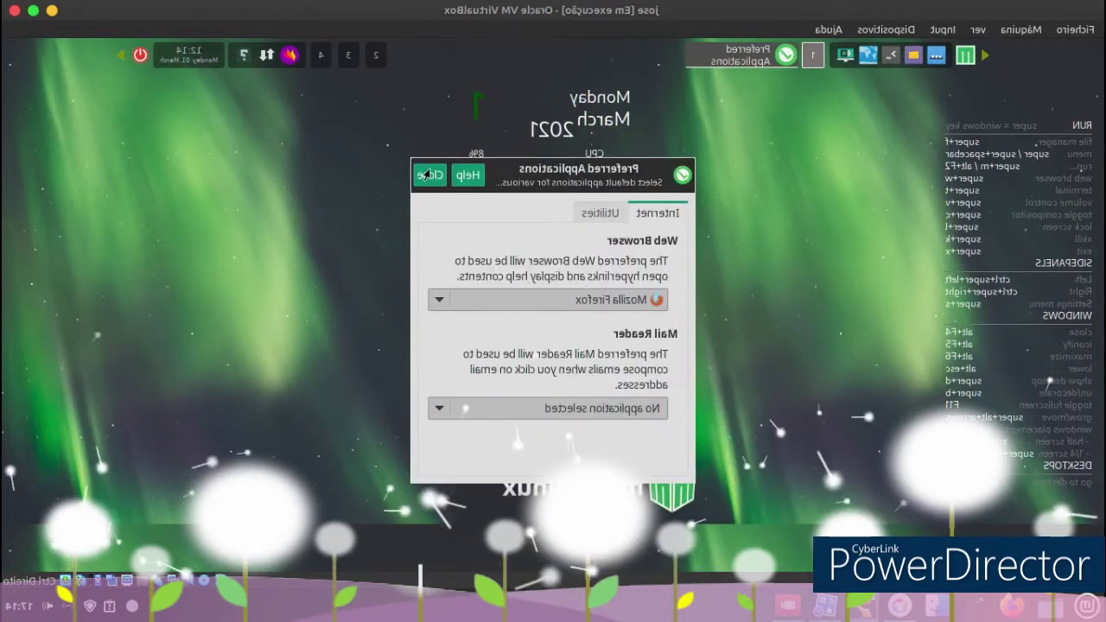
{"action": "key", "text": "Escape"}
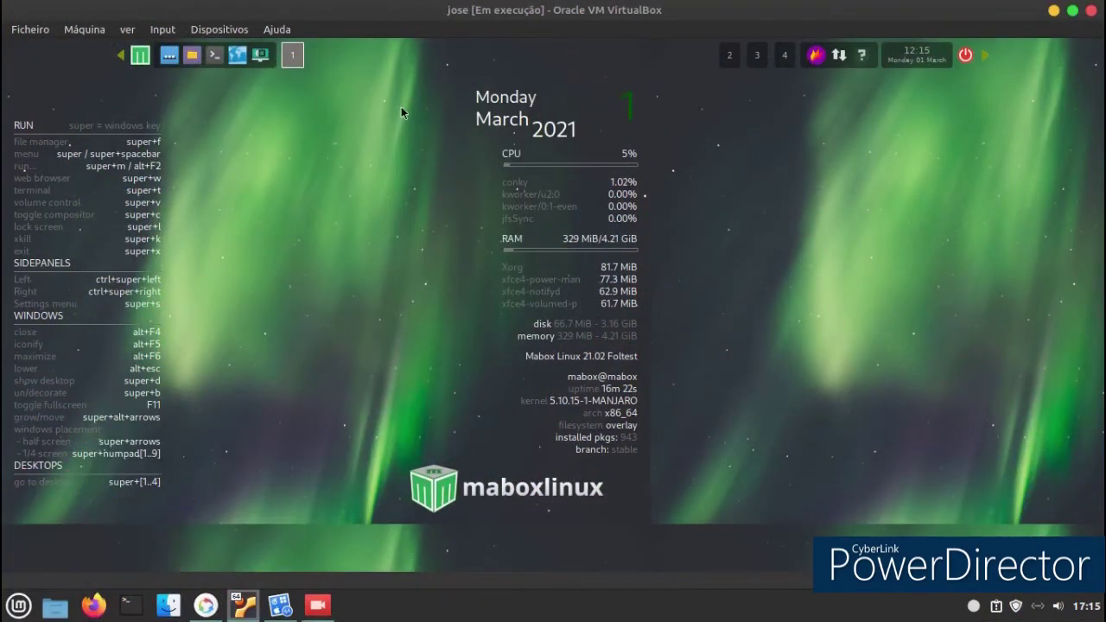
- Look over the Mabox Config entries, the online user guide chapters and the list of keybindings
{"action": "right_click", "coordinate": [400, 108]}
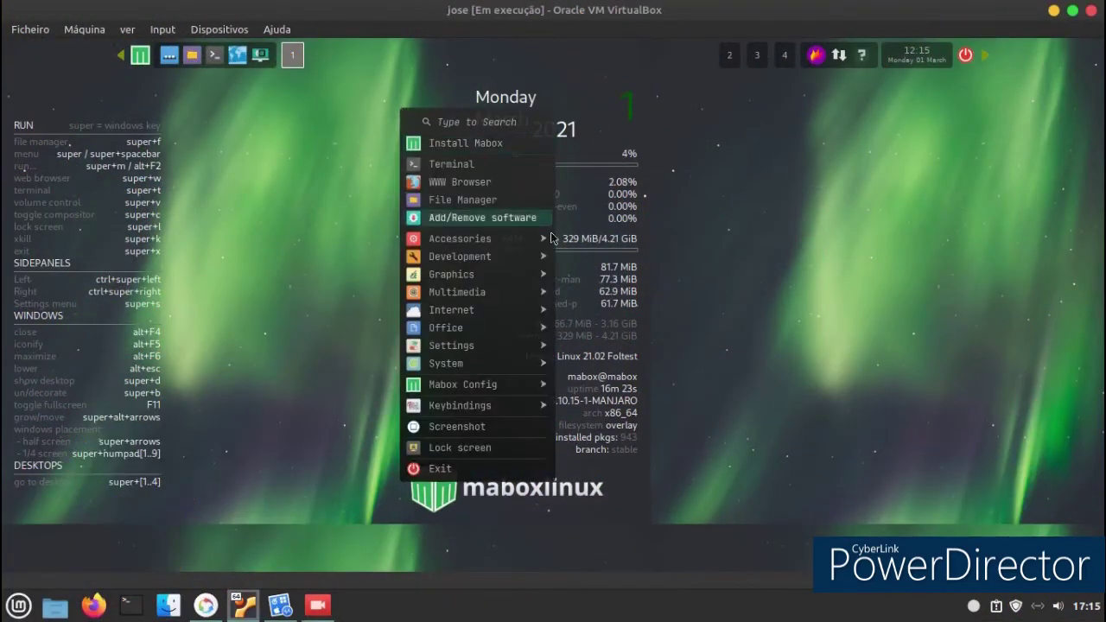
{"action": "mouse_move", "coordinate": [514, 393]}
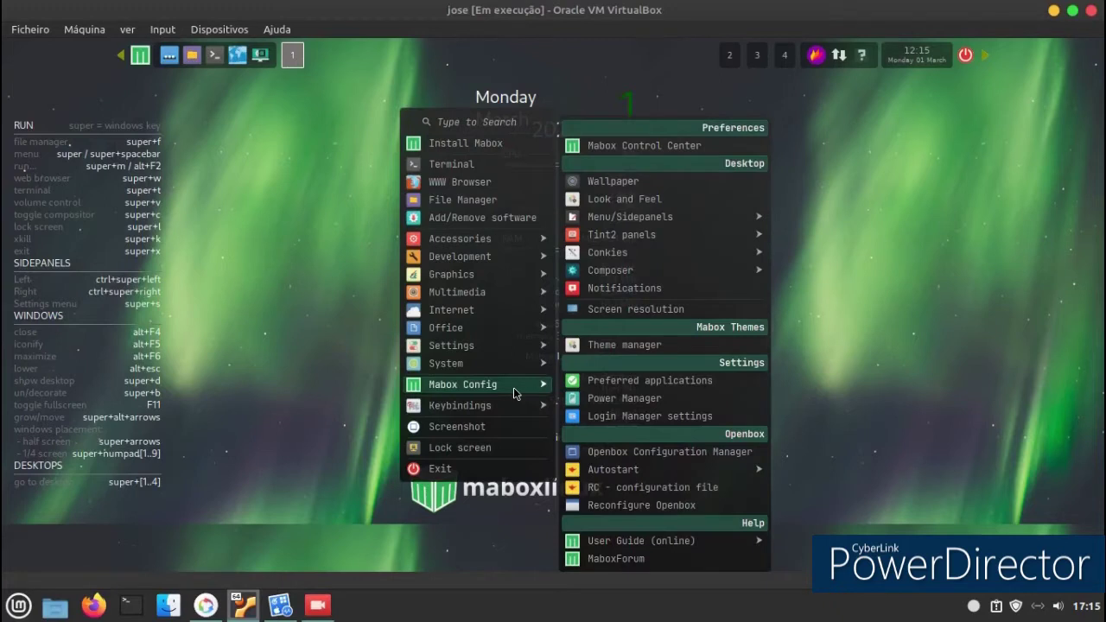
{"action": "mouse_move", "coordinate": [746, 548]}
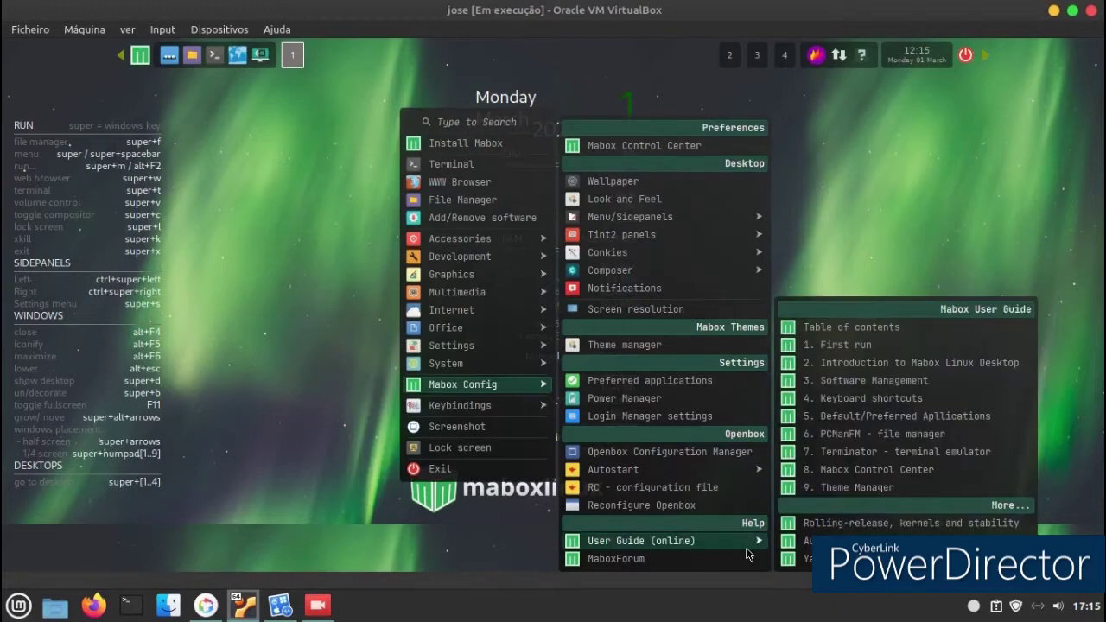
{"action": "mouse_move", "coordinate": [471, 415]}
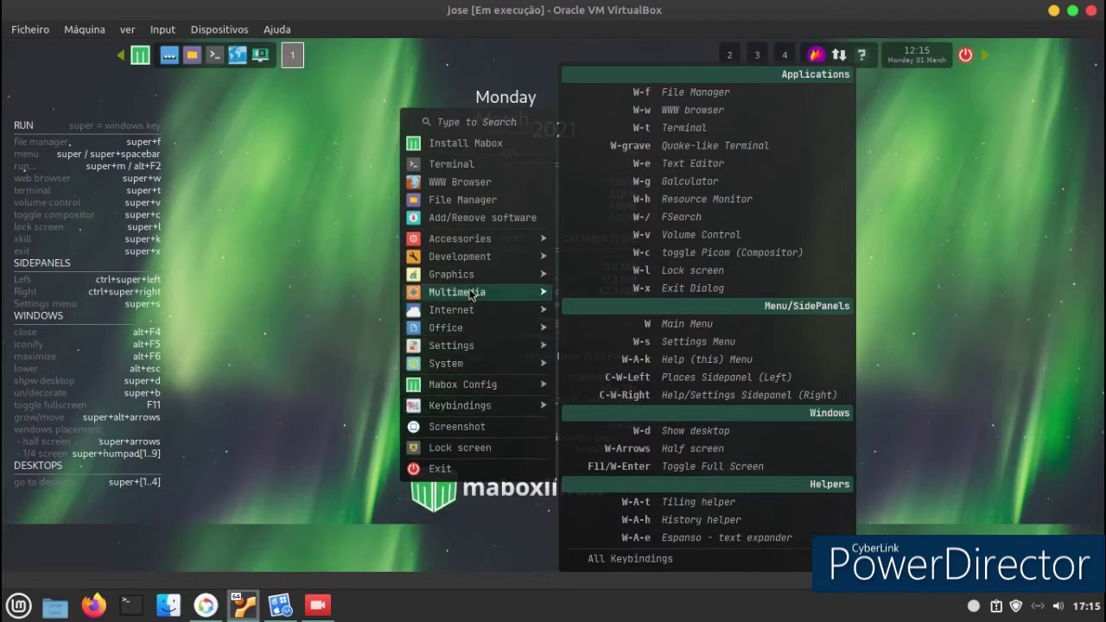
{"action": "mouse_move", "coordinate": [480, 262]}
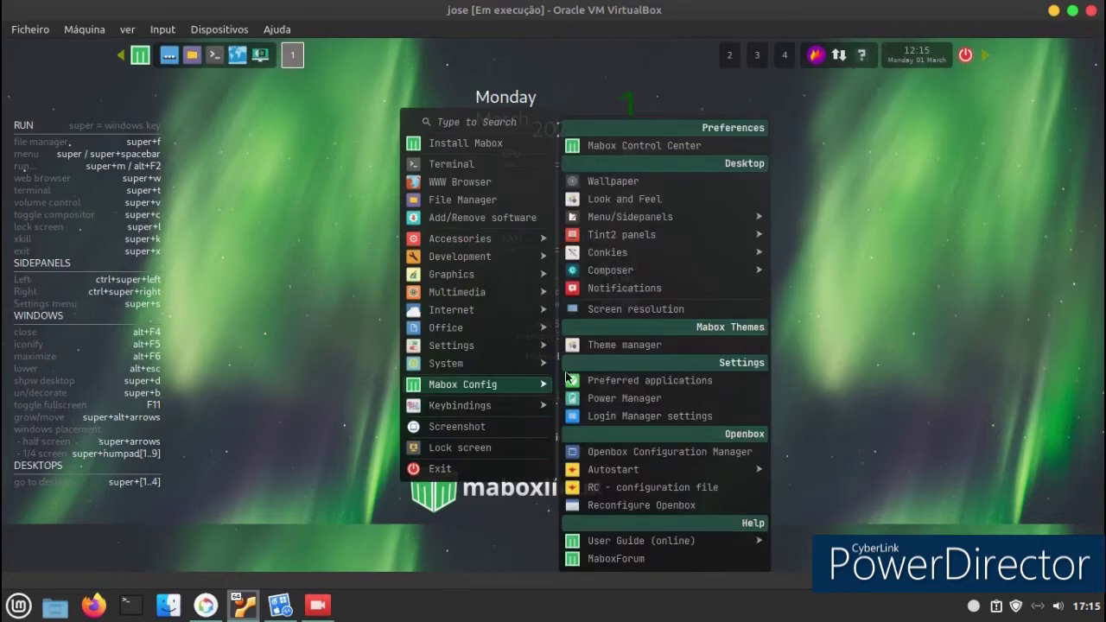
- Open the Nitrogen wallpaper chooser from Mabox Config and apply the purple dusk wallpaper with the grass silhouette
{"action": "left_click", "coordinate": [655, 190]}
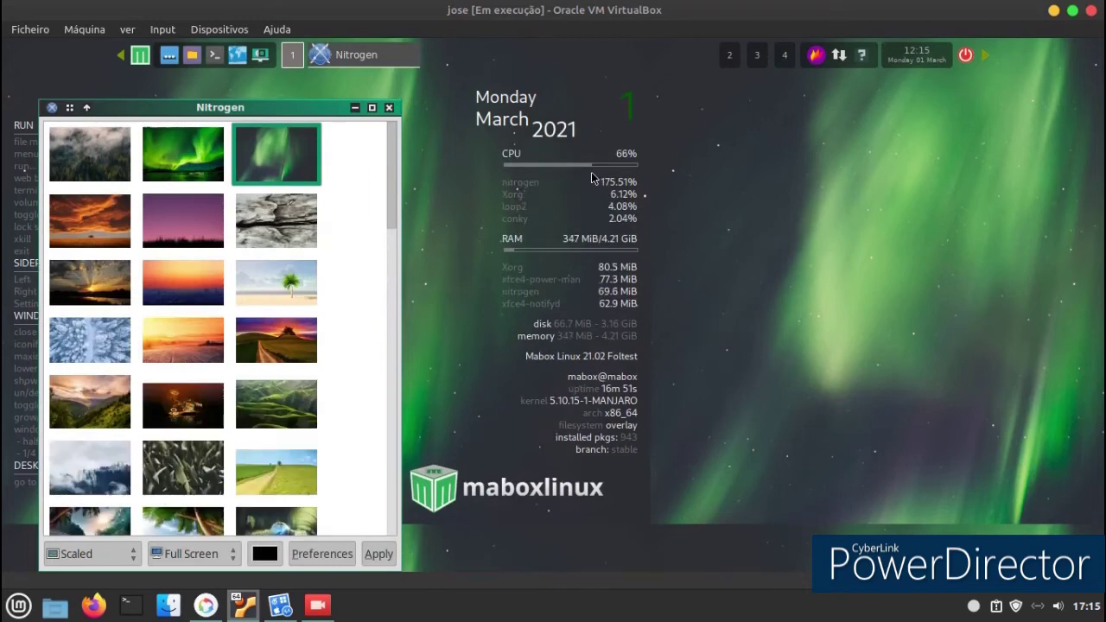
{"action": "left_click", "coordinate": [318, 606]}
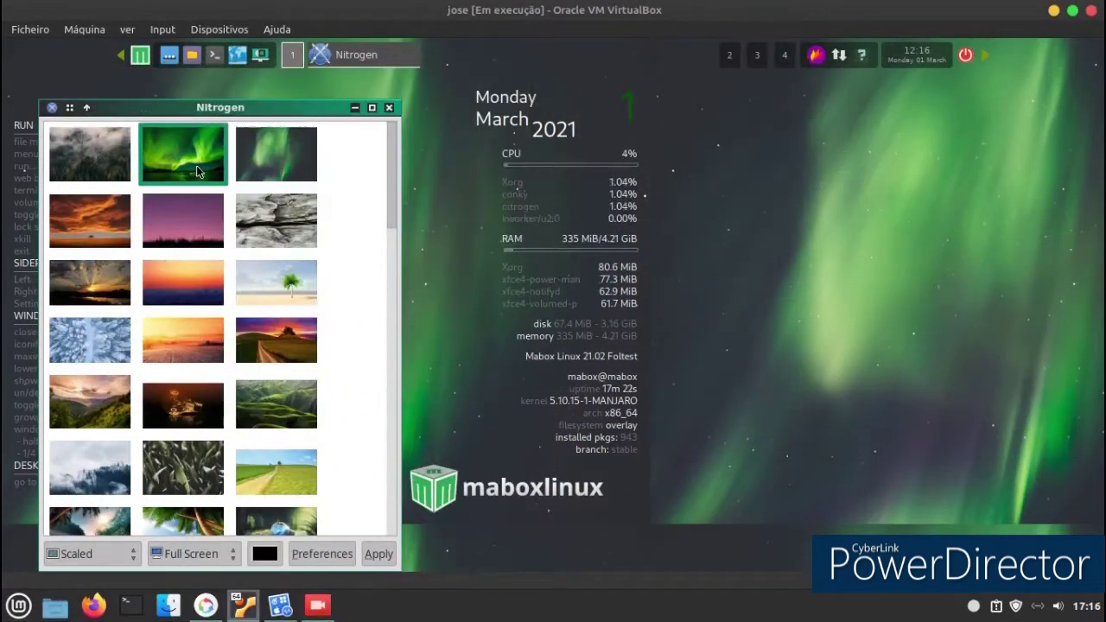
{"action": "left_click", "coordinate": [190, 208]}
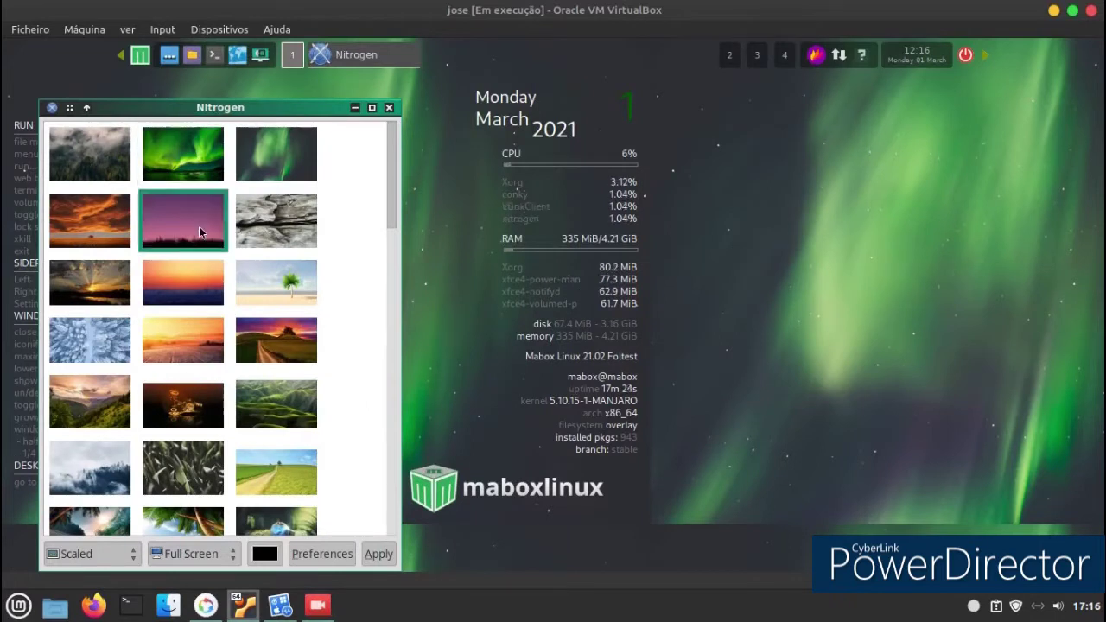
{"action": "left_click", "coordinate": [379, 554]}
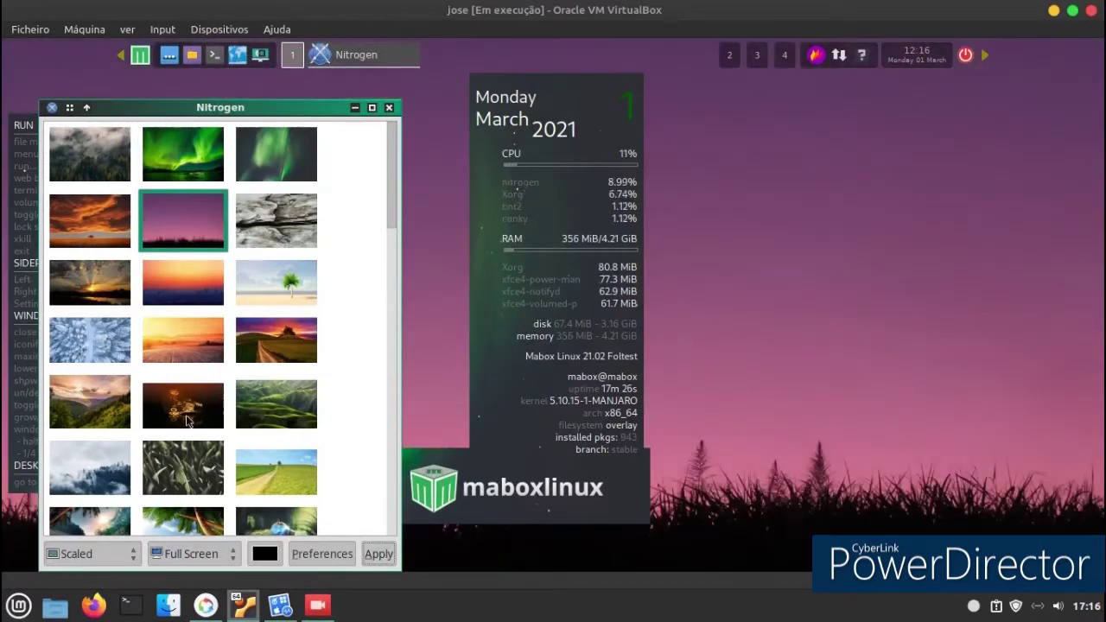
- Apply the wallpaper of a dirt road through green fields under a blue sky
{"action": "scroll", "coordinate": [166, 290], "scroll_direction": "down", "scroll_amount": 3}
{"action": "left_click", "coordinate": [250, 313]}
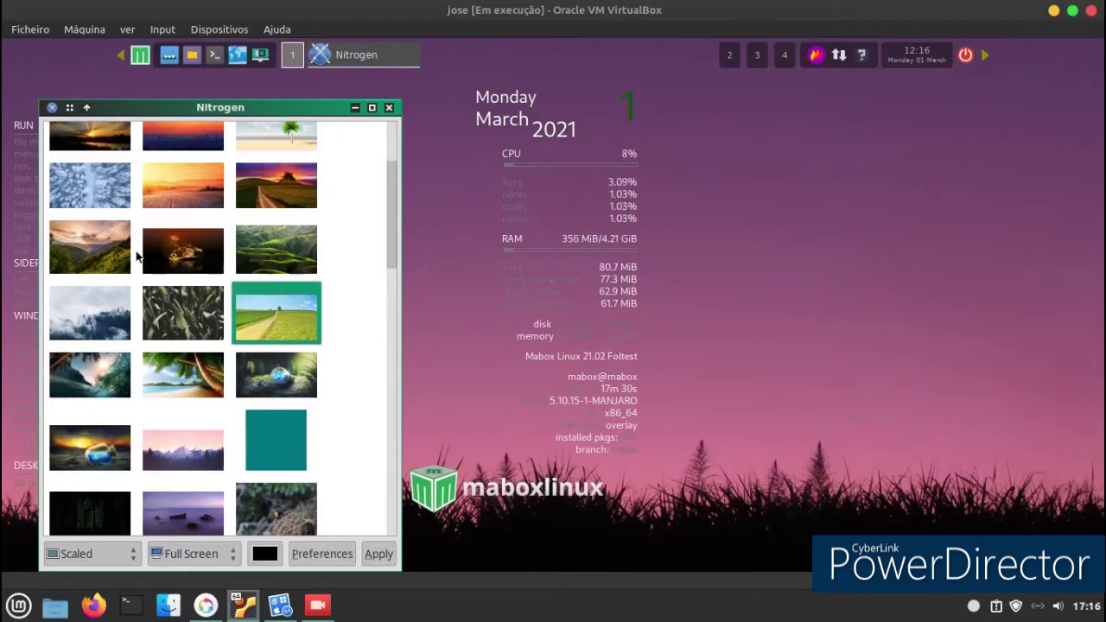
{"action": "left_click", "coordinate": [378, 554]}
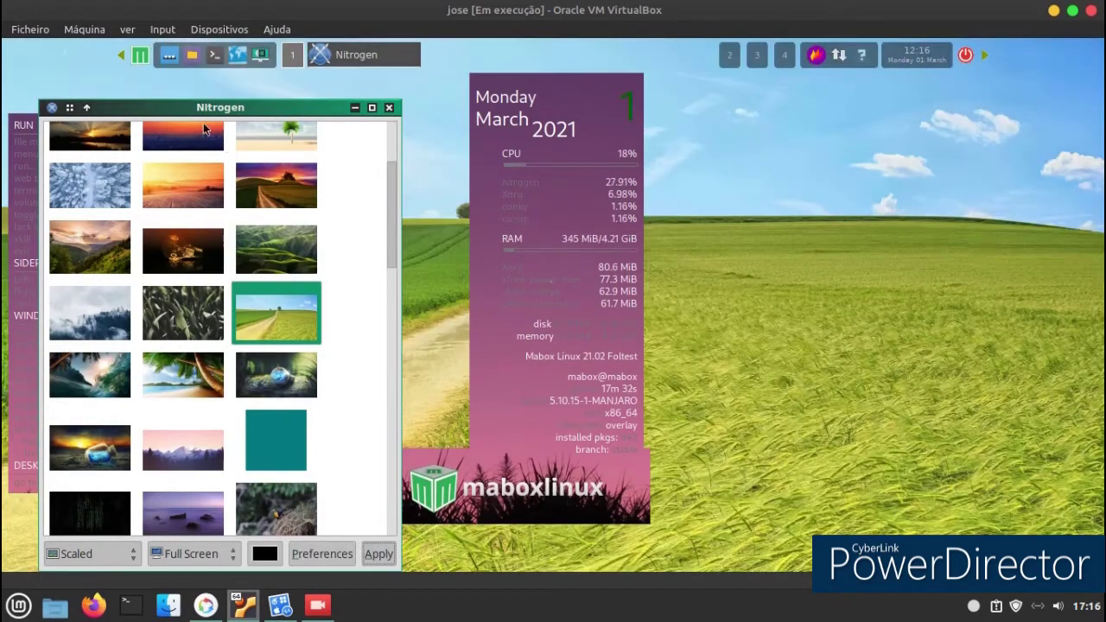
- Move the Nitrogen window aside and try the blue planet wallpaper and the pine-tree valley wallpaper
{"action": "left_click_drag", "start_coordinate": [189, 105], "coordinate": [755, 96]}
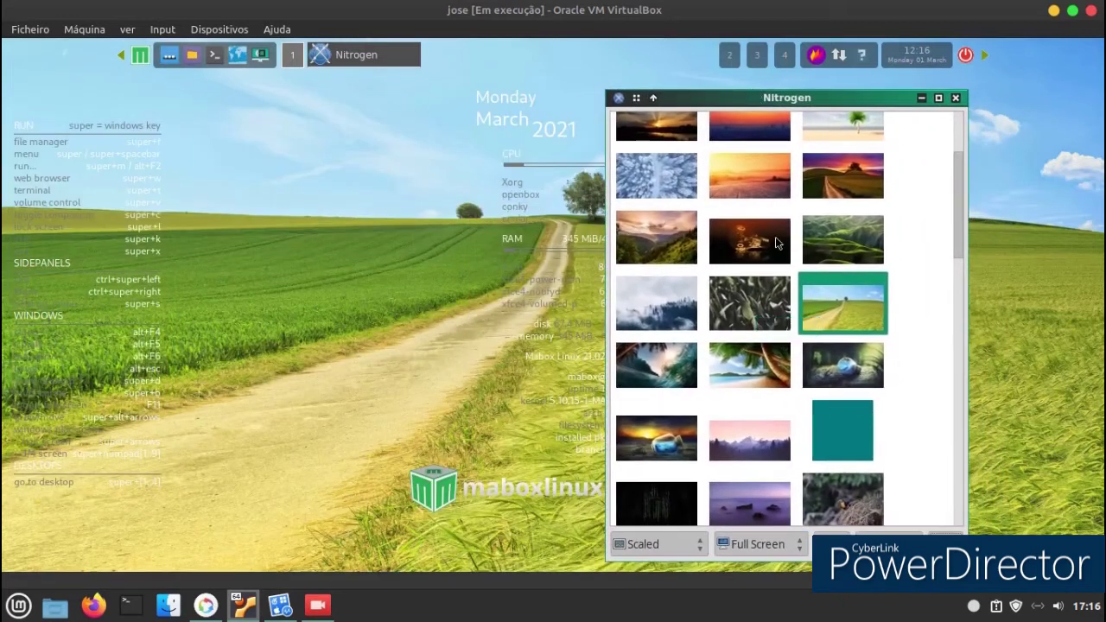
{"action": "scroll", "coordinate": [799, 320], "scroll_direction": "down", "scroll_amount": 1}
{"action": "scroll", "coordinate": [799, 319], "scroll_direction": "down", "scroll_amount": 2}
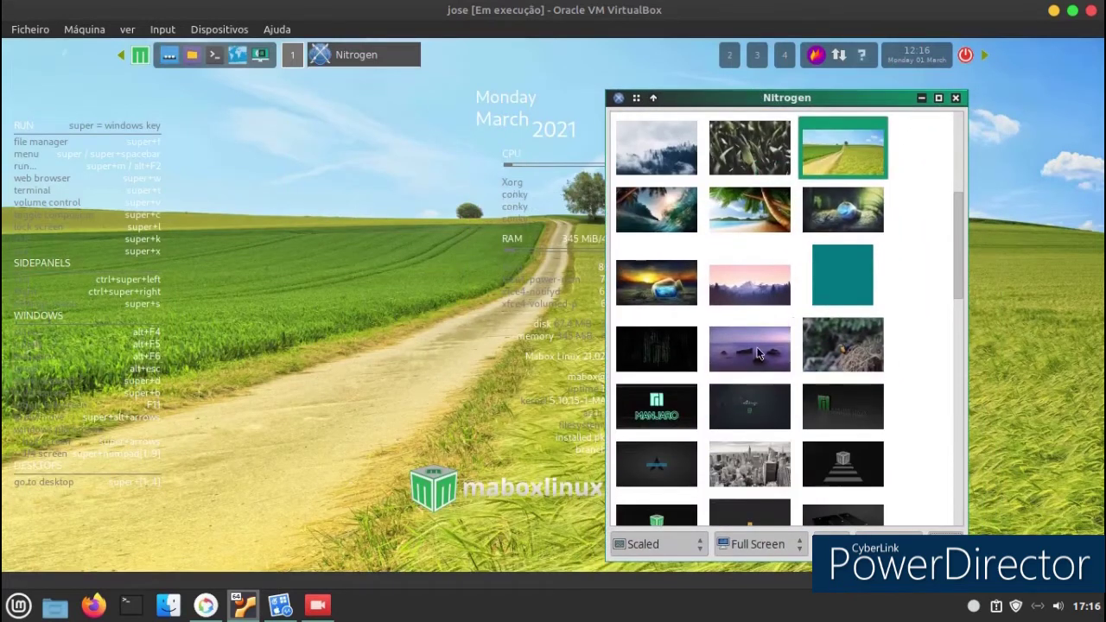
{"action": "scroll", "coordinate": [758, 353], "scroll_direction": "down", "scroll_amount": 3}
{"action": "scroll", "coordinate": [758, 353], "scroll_direction": "down", "scroll_amount": 2}
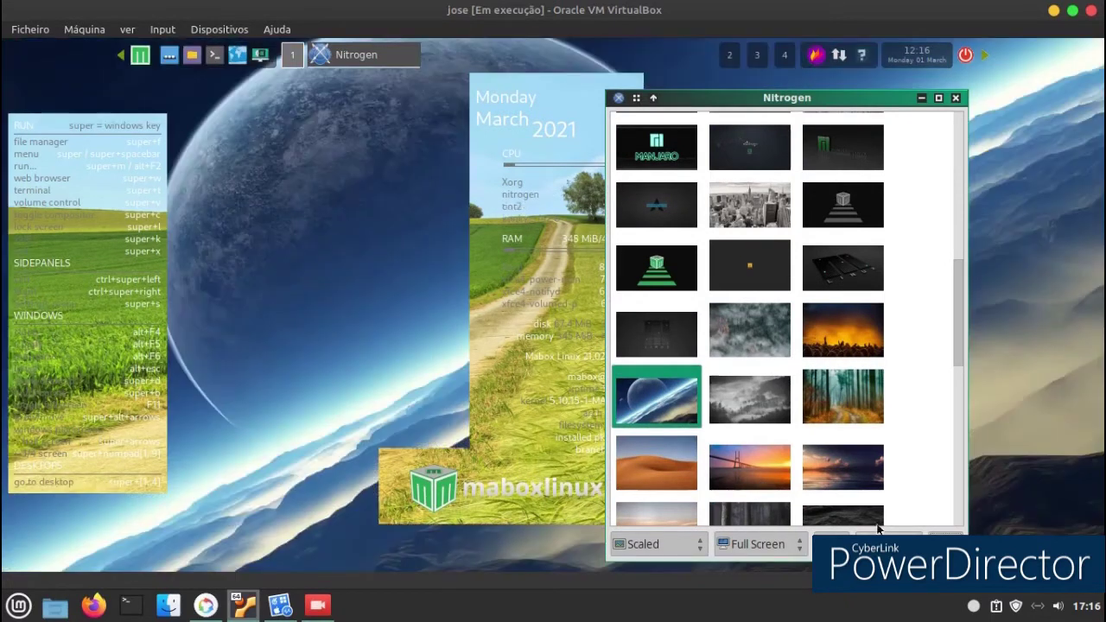
{"action": "scroll", "coordinate": [822, 383], "scroll_direction": "down", "scroll_amount": 3}
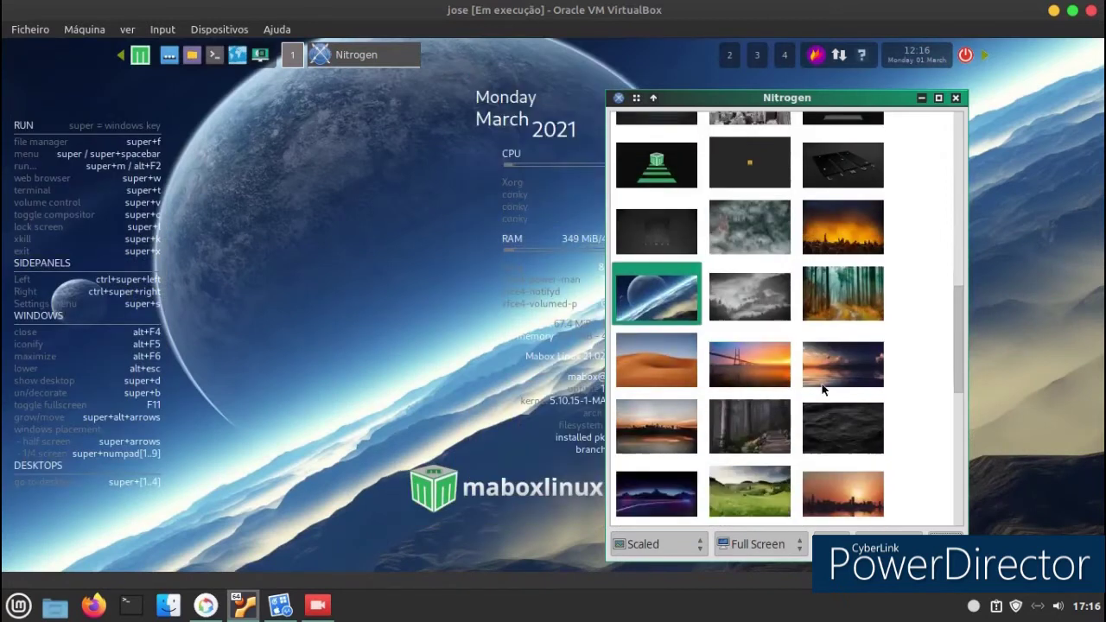
{"action": "scroll", "coordinate": [817, 378], "scroll_direction": "down", "scroll_amount": 10}
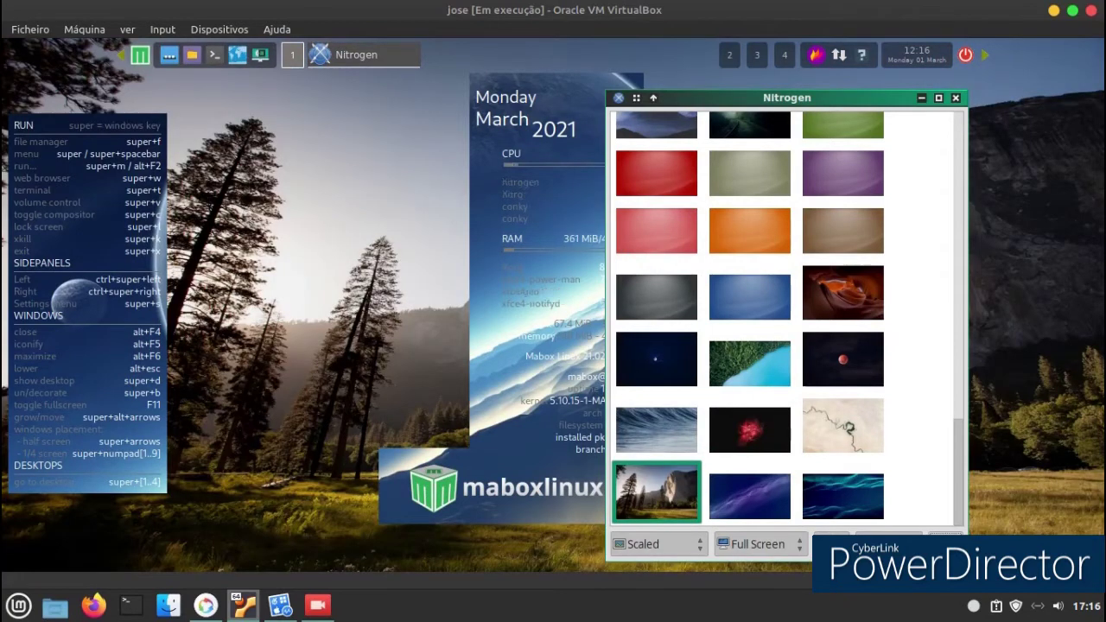
- Apply the green rolling hills wallpaper with the cloudy sky and close Nitrogen
{"action": "scroll", "coordinate": [821, 421], "scroll_direction": "up", "scroll_amount": 6}
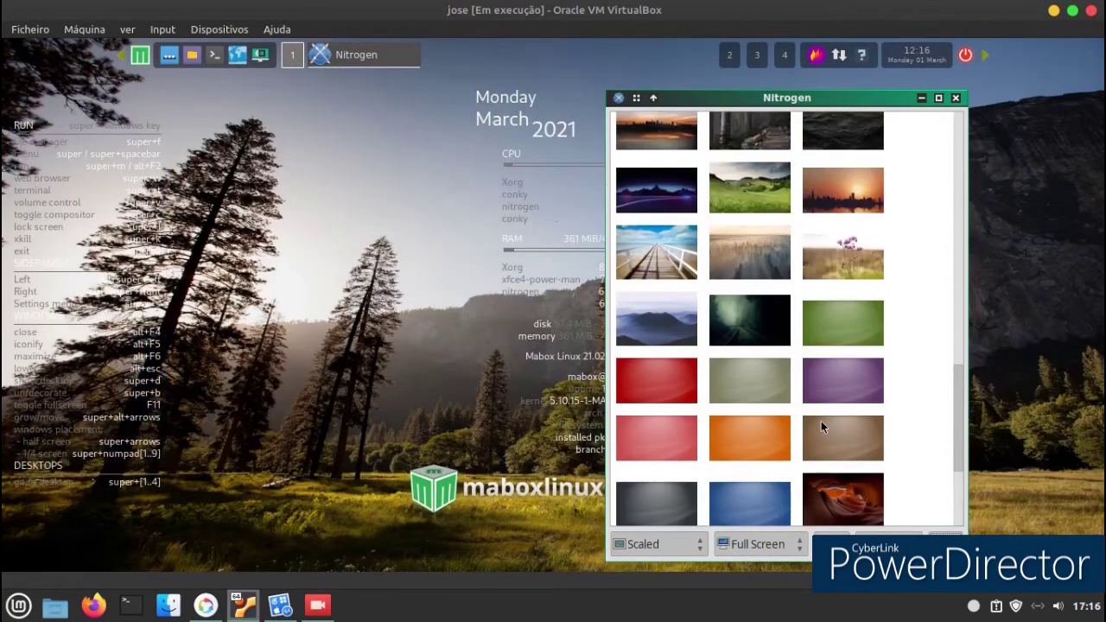
{"action": "left_click", "coordinate": [749, 302]}
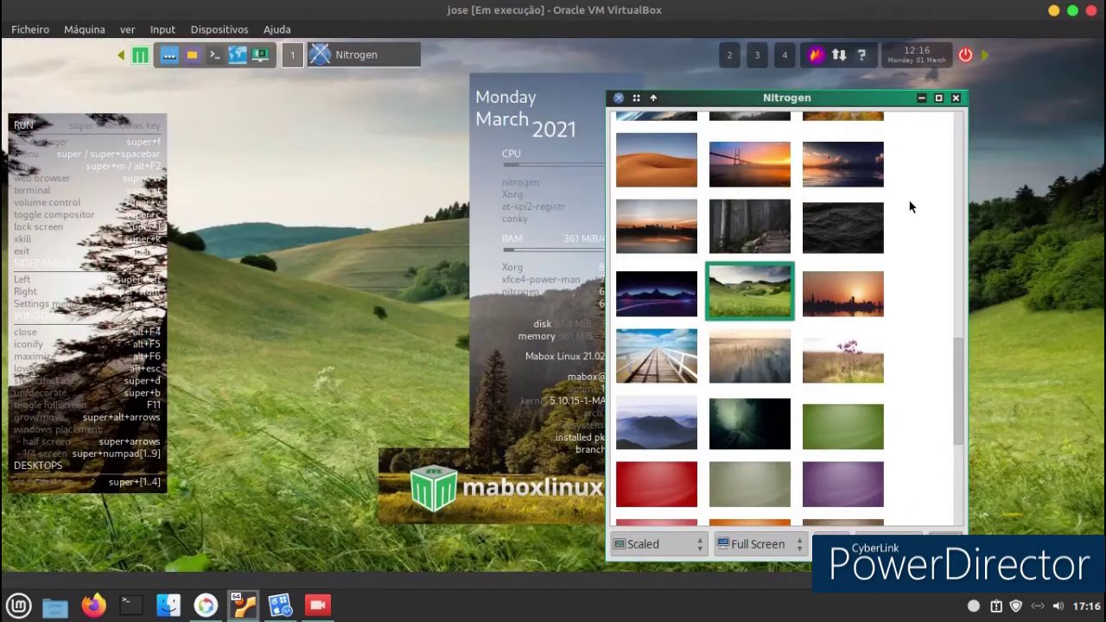
{"action": "left_click", "coordinate": [956, 99]}
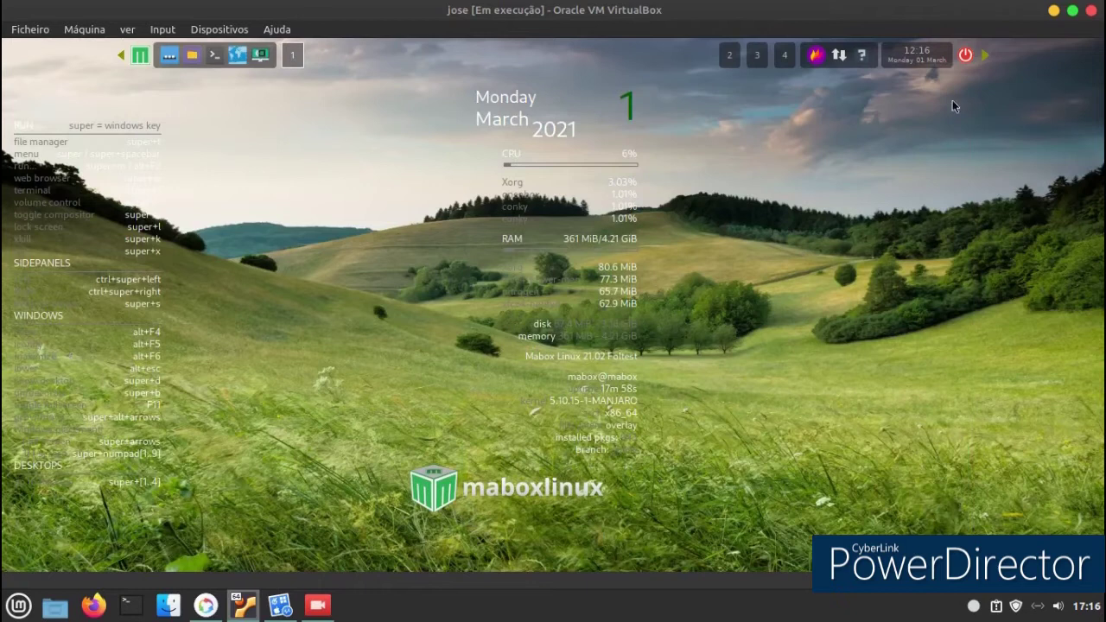
- Open the Theme manager from Mabox Config and look at the ArcDark and Bunsen configurations
{"action": "left_click", "coordinate": [139, 57]}
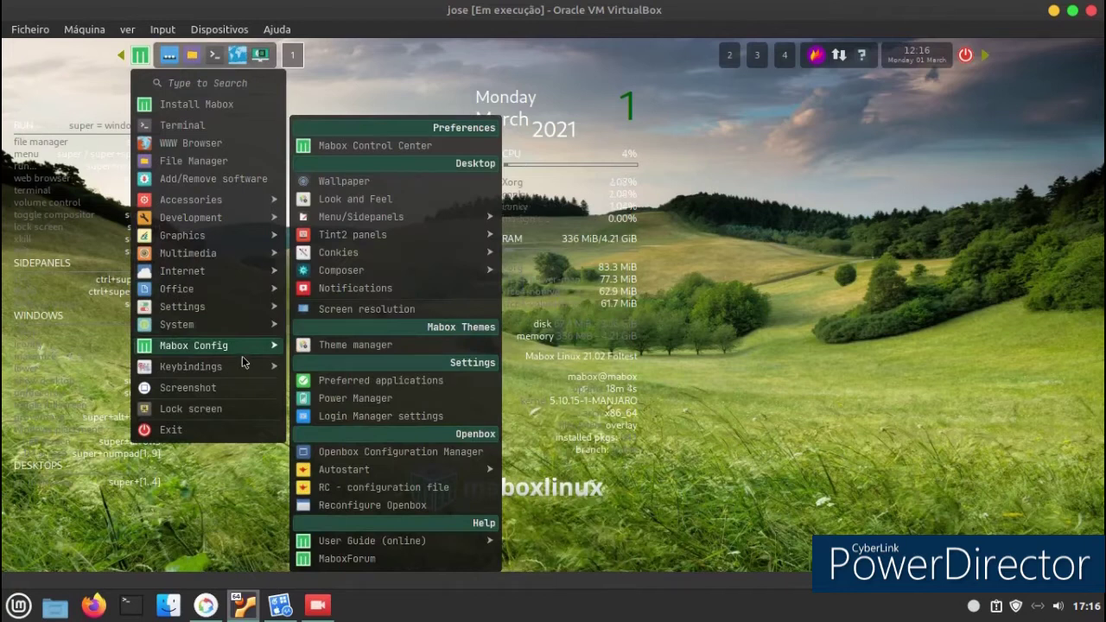
{"action": "left_click", "coordinate": [439, 354]}
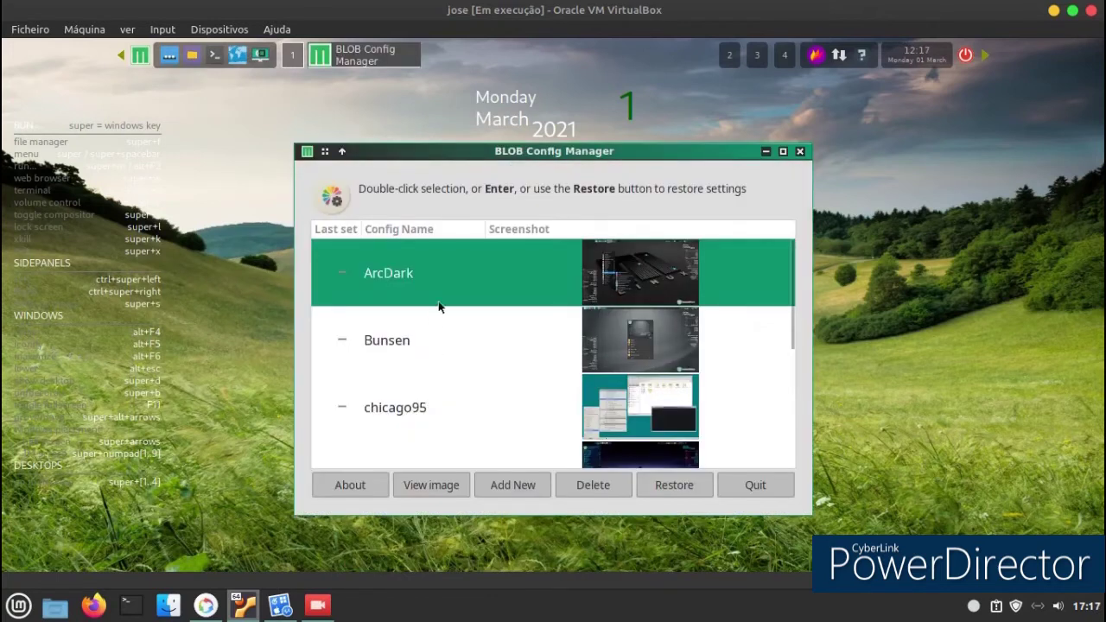
{"action": "left_click", "coordinate": [438, 351]}
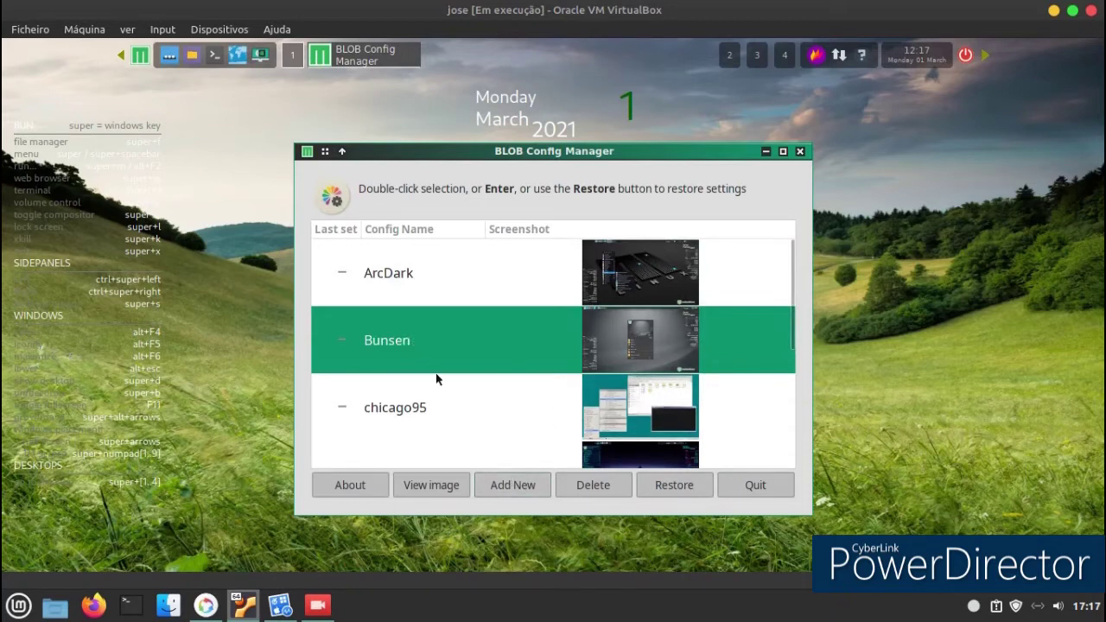
{"action": "left_click", "coordinate": [440, 270]}
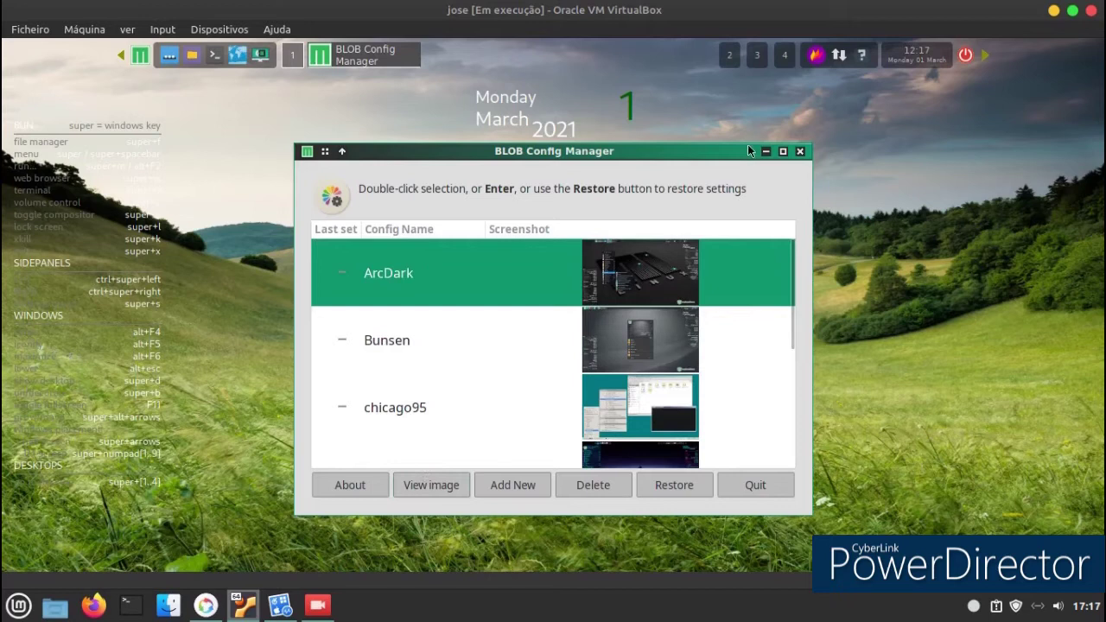
- Reposition the BLOB Config Manager window, look through the other saved themes, and select CyberPunk_Neon
{"action": "left_click_drag", "start_coordinate": [602, 156], "coordinate": [457, 116]}
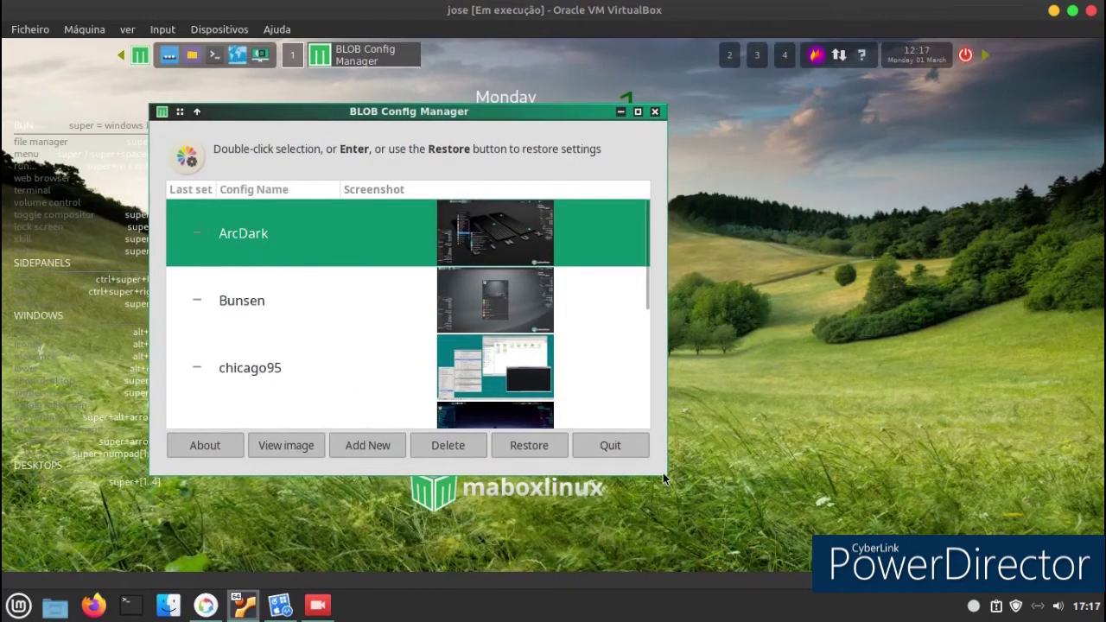
{"action": "left_click", "coordinate": [754, 486]}
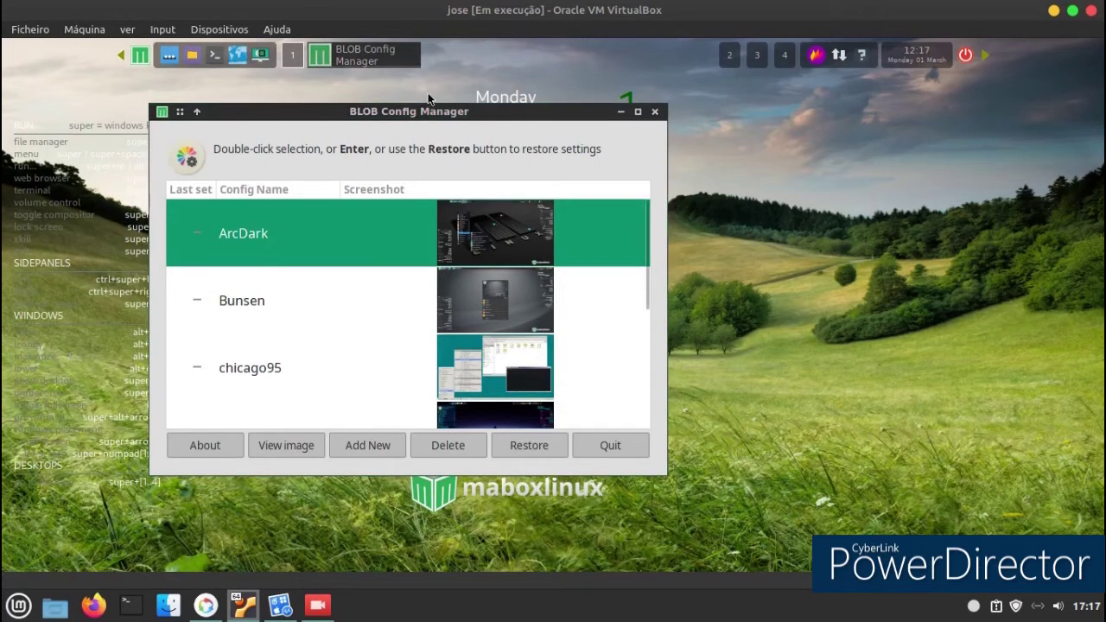
{"action": "left_click_drag", "start_coordinate": [429, 121], "coordinate": [668, 149]}
{"action": "scroll", "coordinate": [575, 318], "scroll_direction": "down", "scroll_amount": 3}
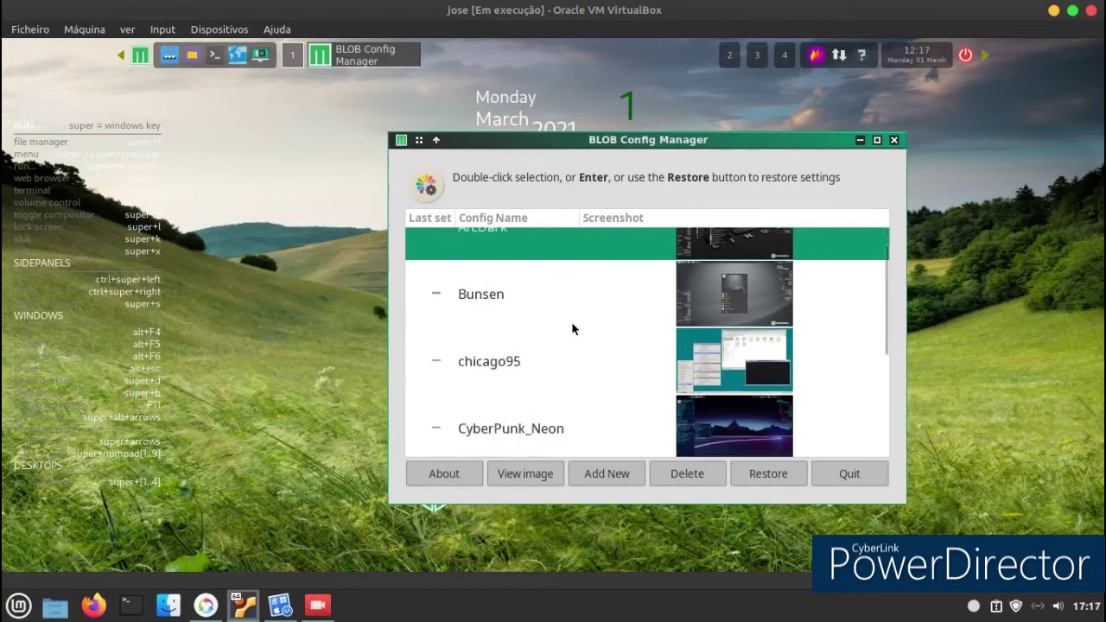
{"action": "scroll", "coordinate": [578, 320], "scroll_direction": "down", "scroll_amount": 1}
{"action": "left_click", "coordinate": [712, 325]}
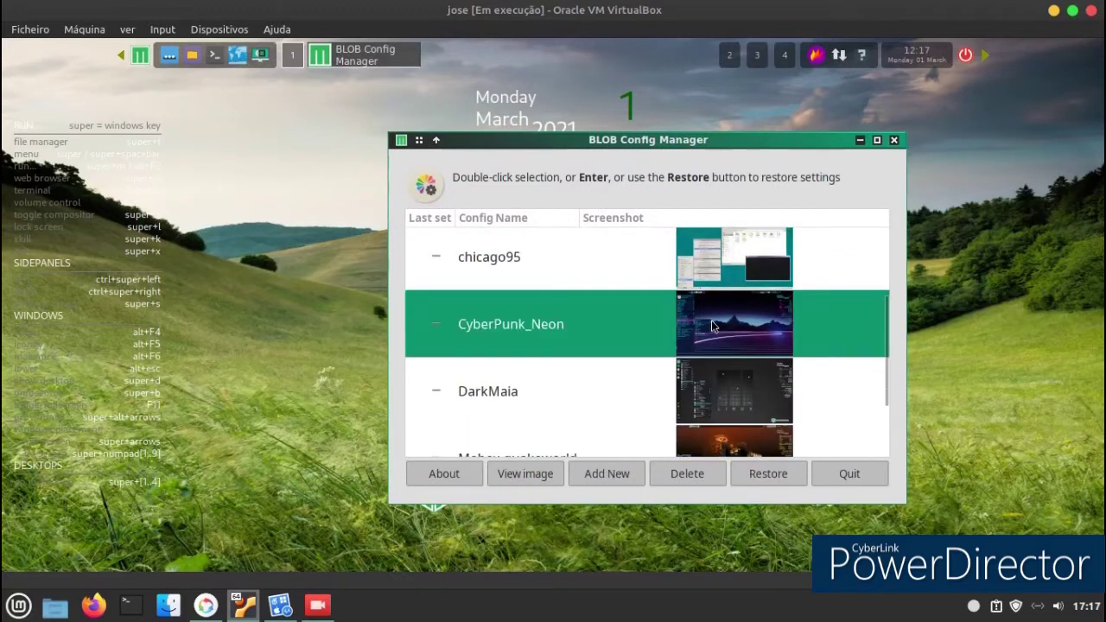
- Try to add a new configuration collection, cancel it at the naming prompt, and close the BLOB Config Manager
{"action": "left_click", "coordinate": [578, 477]}
{"action": "left_click", "coordinate": [644, 388]}
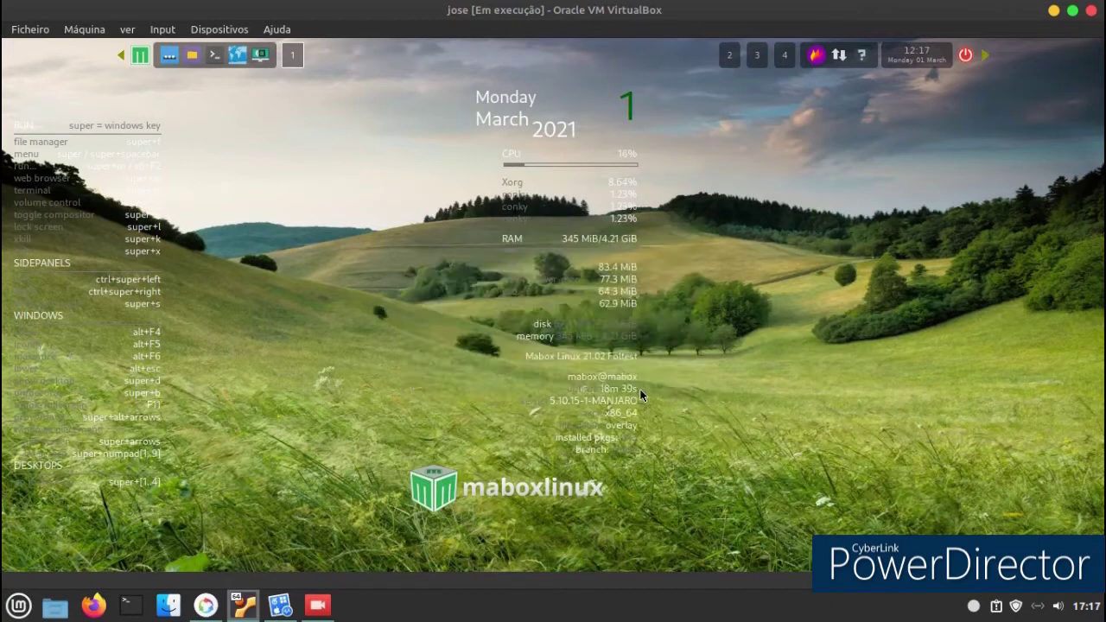
{"action": "left_click", "coordinate": [660, 356]}
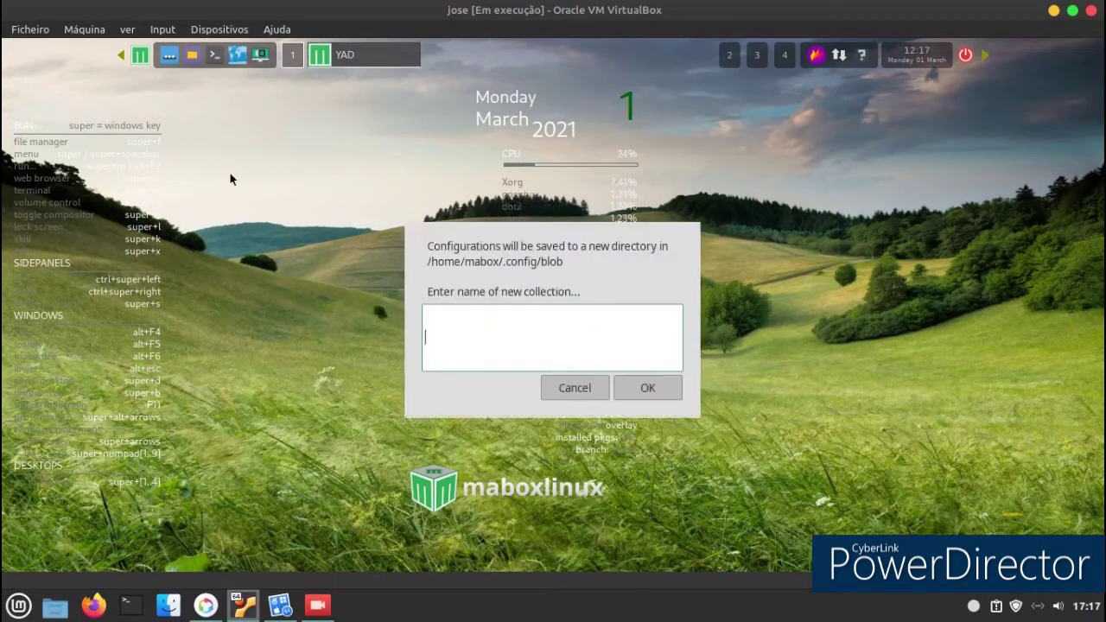
{"action": "left_click", "coordinate": [136, 60]}
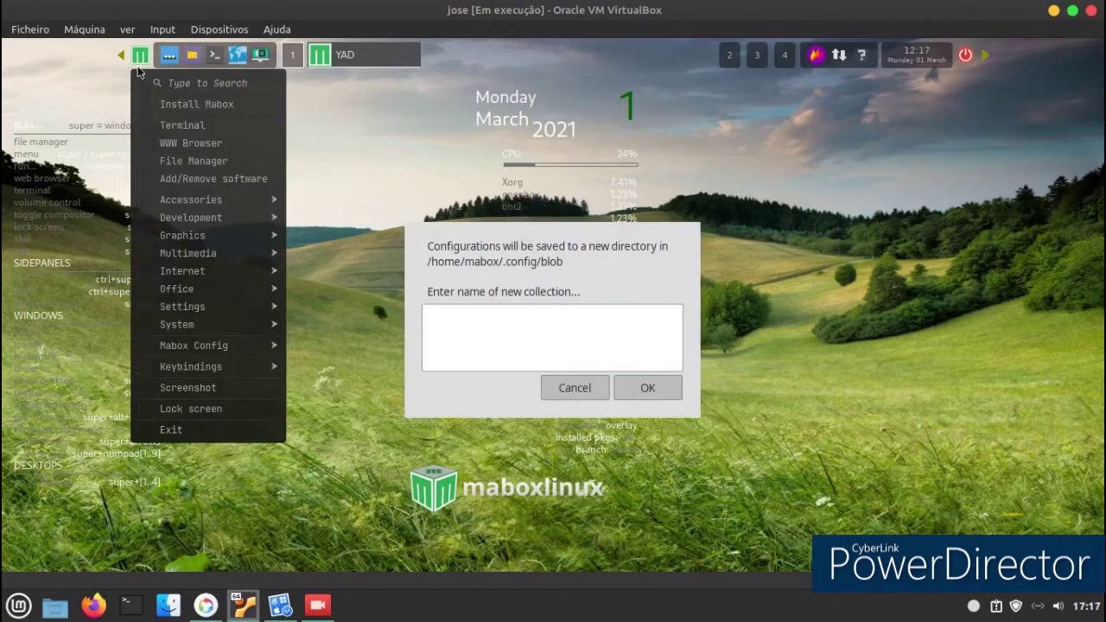
{"action": "left_click", "coordinate": [285, 495]}
{"action": "left_click", "coordinate": [585, 395]}
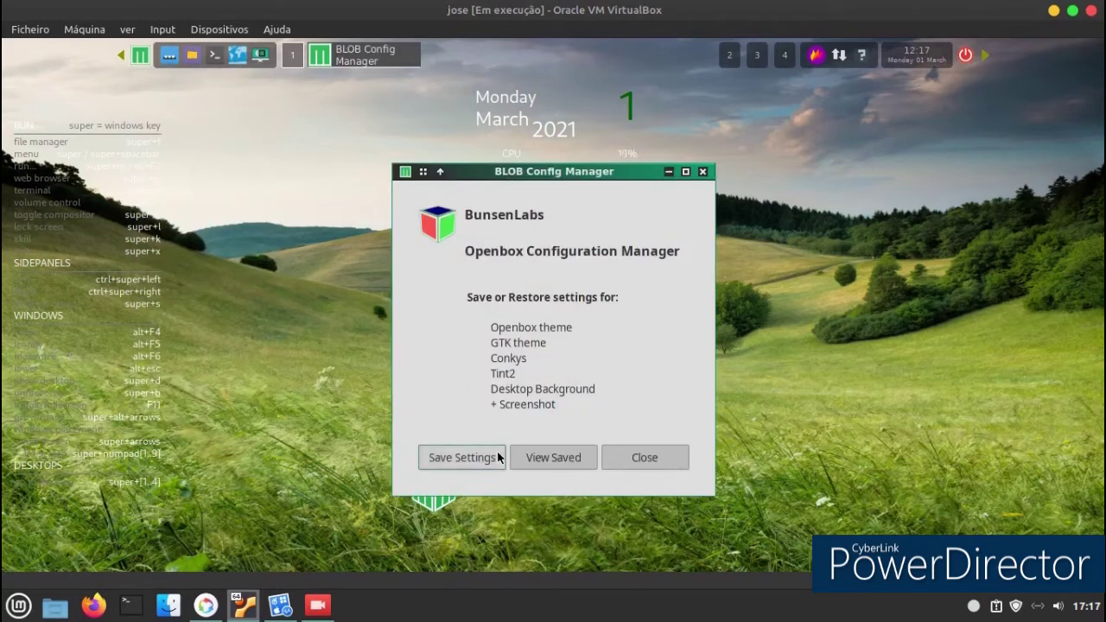
{"action": "left_click", "coordinate": [634, 460]}
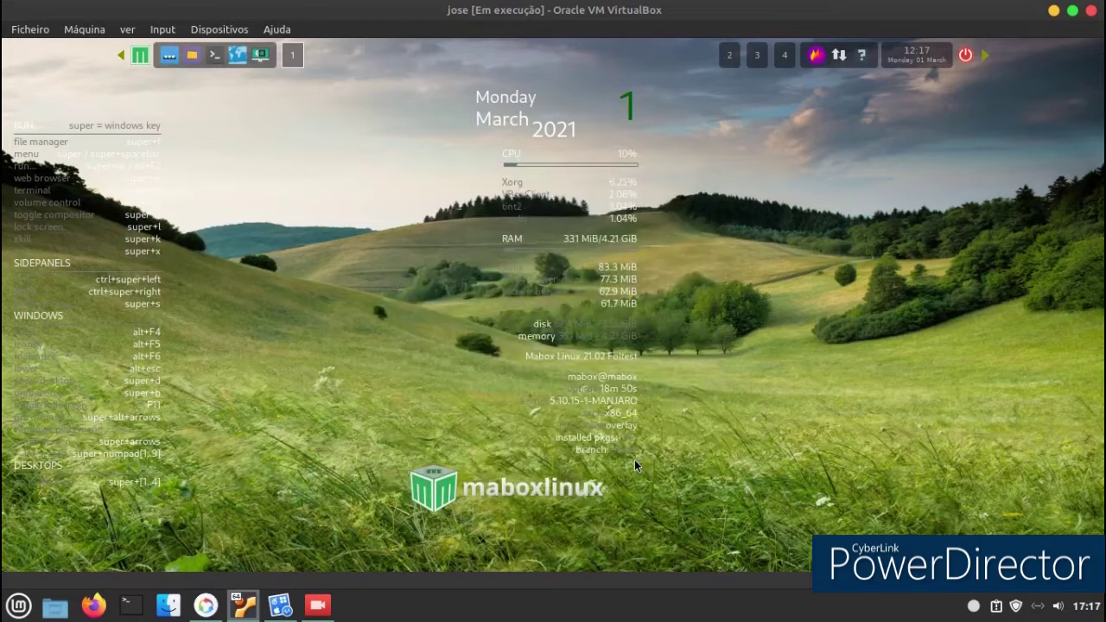
- Open the Mabox Linux Control Center from the Settings applications and show its Software section
{"action": "left_click", "coordinate": [136, 59]}
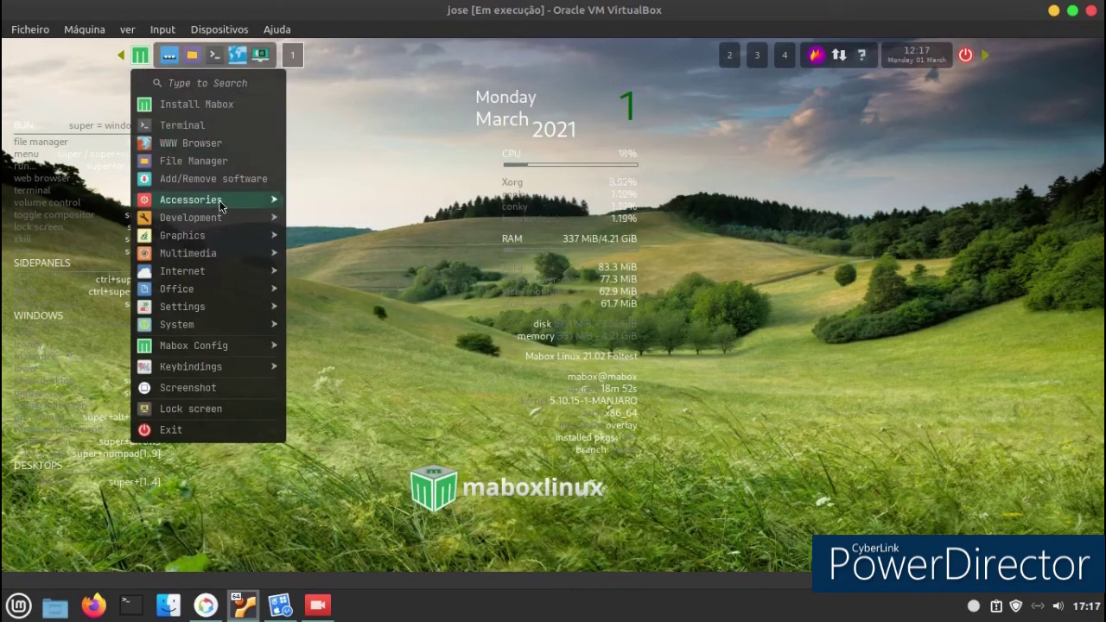
{"action": "mouse_move", "coordinate": [224, 263]}
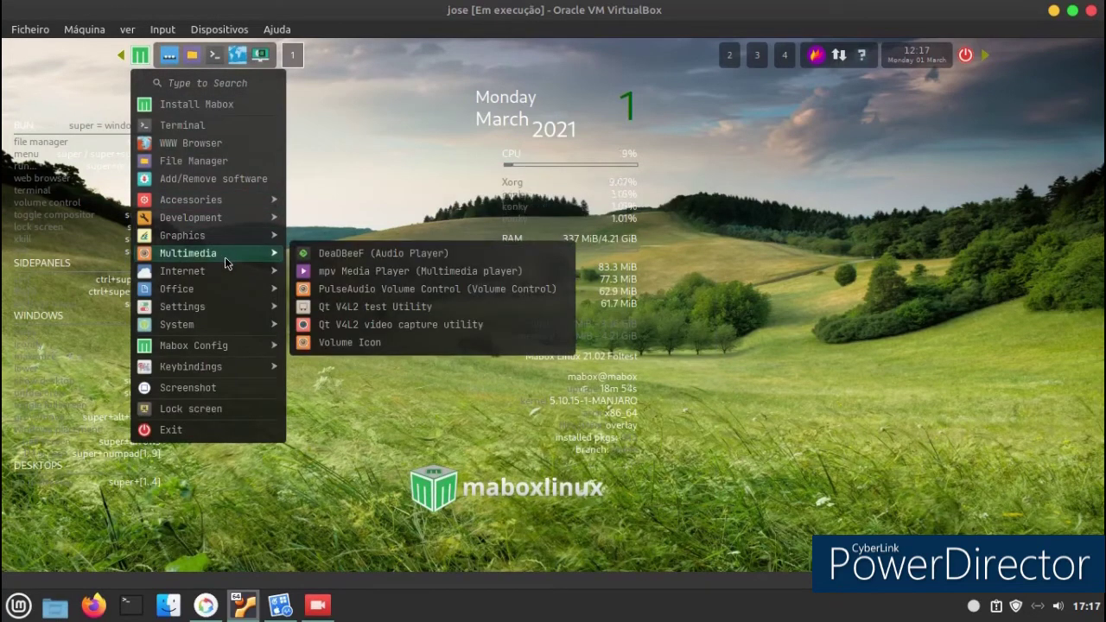
{"action": "mouse_move", "coordinate": [254, 289]}
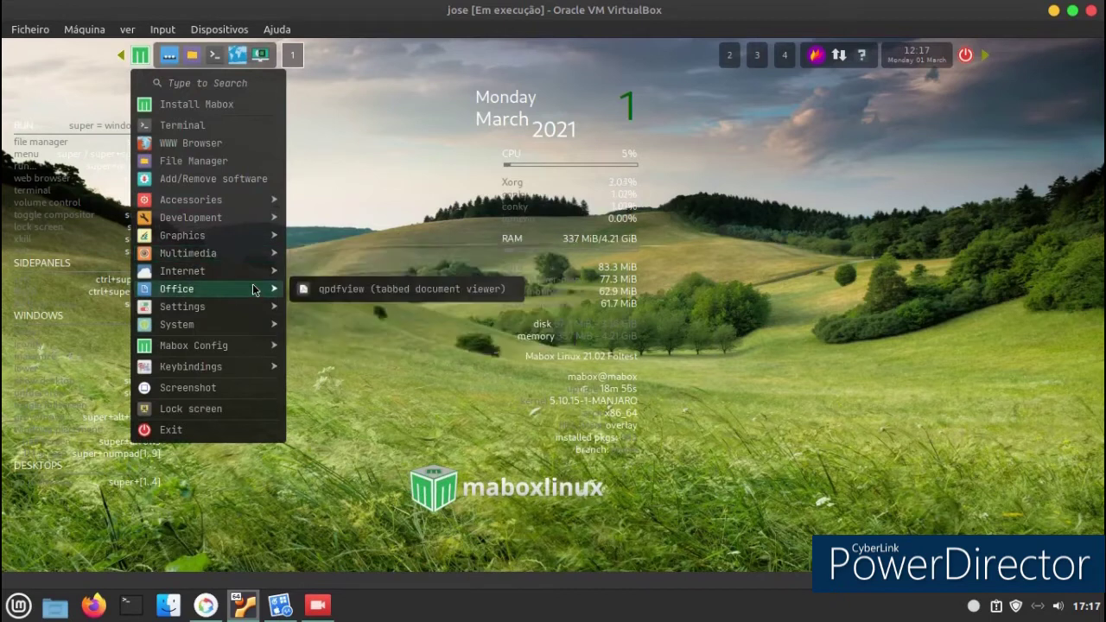
{"action": "mouse_move", "coordinate": [241, 308]}
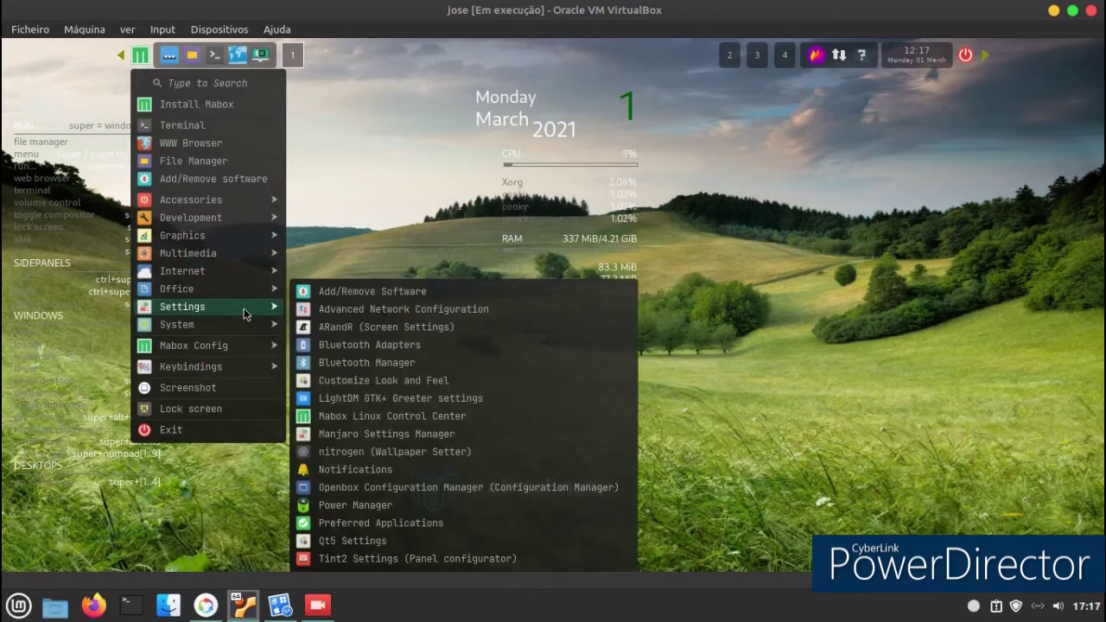
{"action": "left_click", "coordinate": [500, 413]}
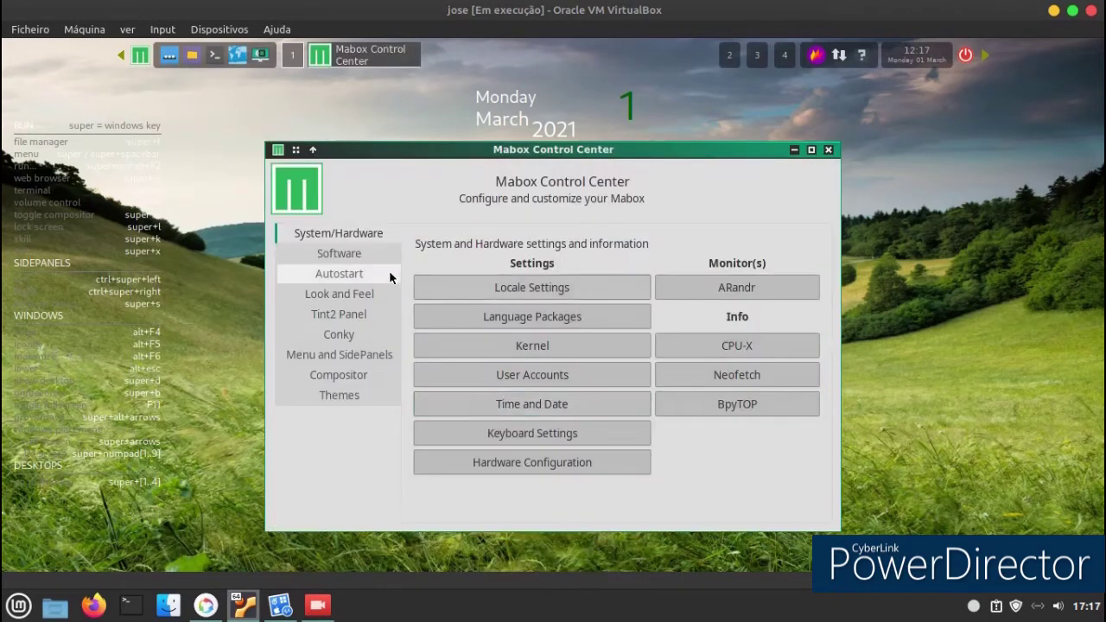
{"action": "left_click", "coordinate": [362, 253]}
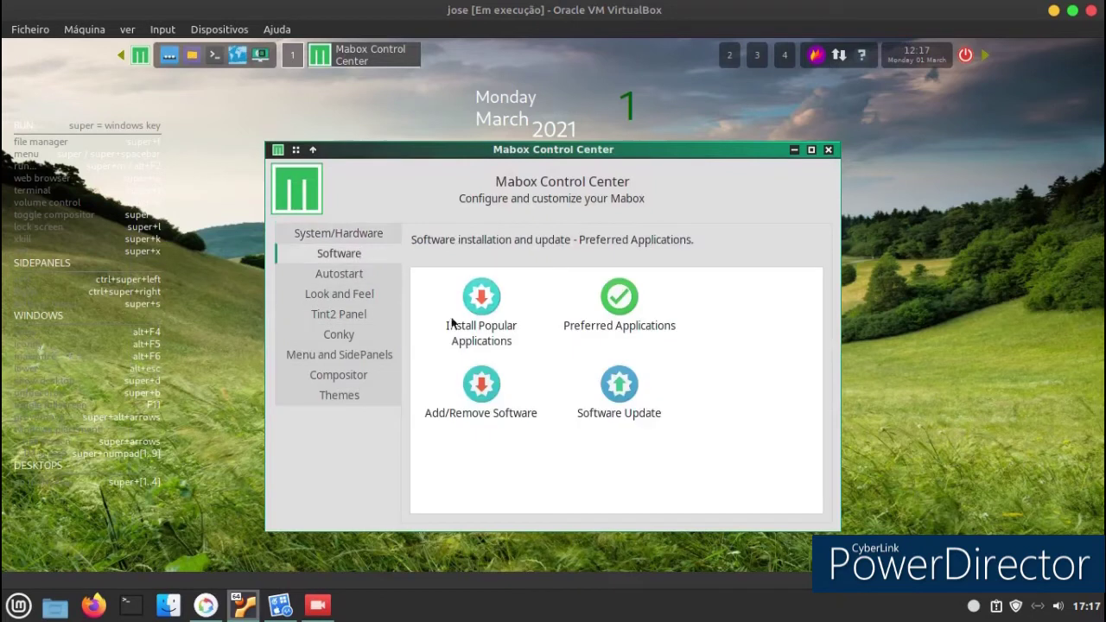
- Open Install Popular Applications, look through its application categories, select PDF, and close the Manjaro Application Utility
{"action": "left_click", "coordinate": [504, 304]}
{"action": "double_click", "coordinate": [540, 307]}
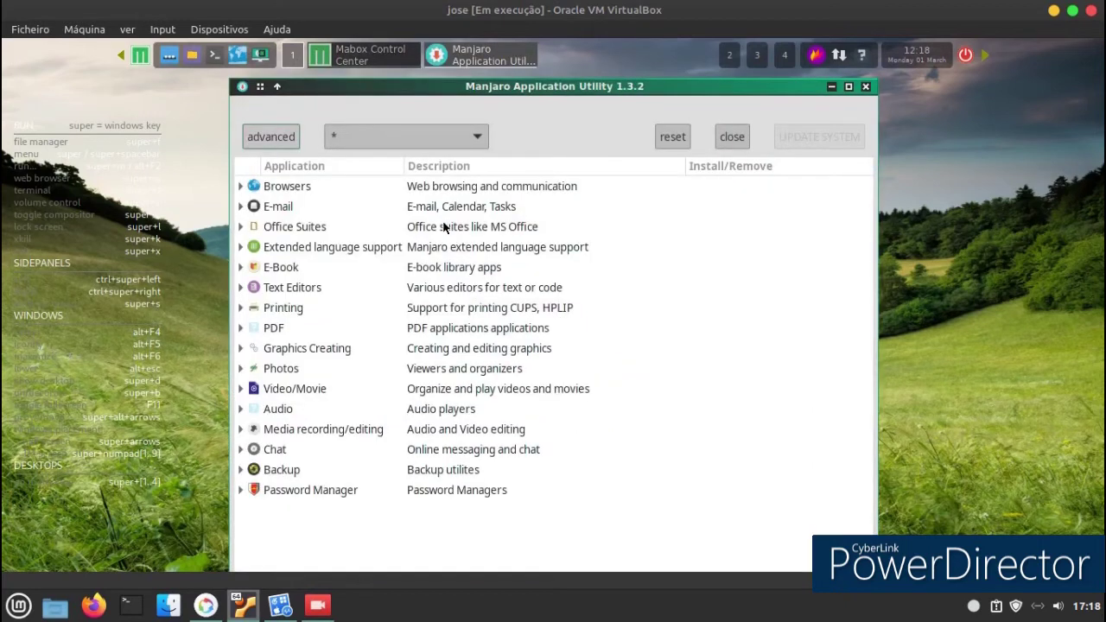
{"action": "left_click", "coordinate": [328, 323]}
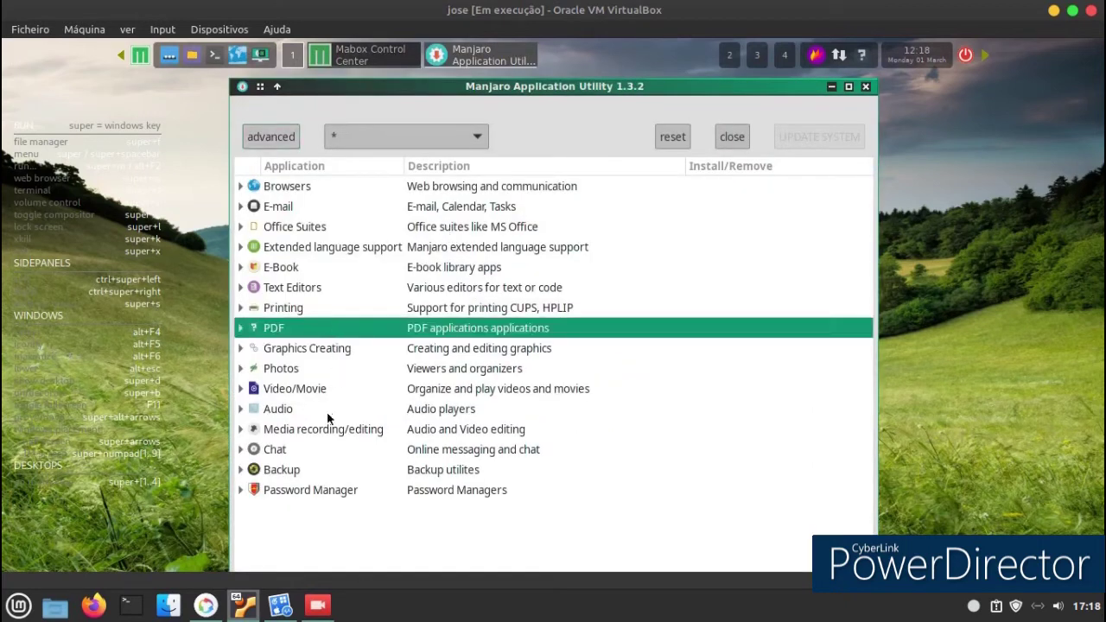
{"action": "left_click", "coordinate": [866, 88]}
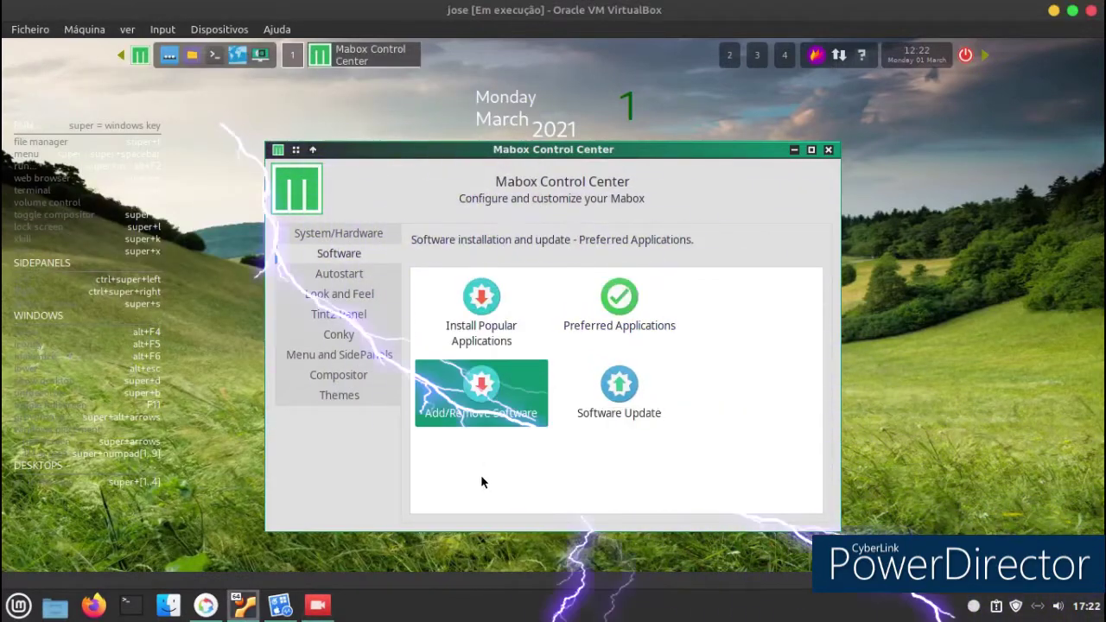
- Open Add/Remove Software to look at its package browser, then close both it and the Mabox Control Center
{"action": "left_click", "coordinate": [485, 424]}
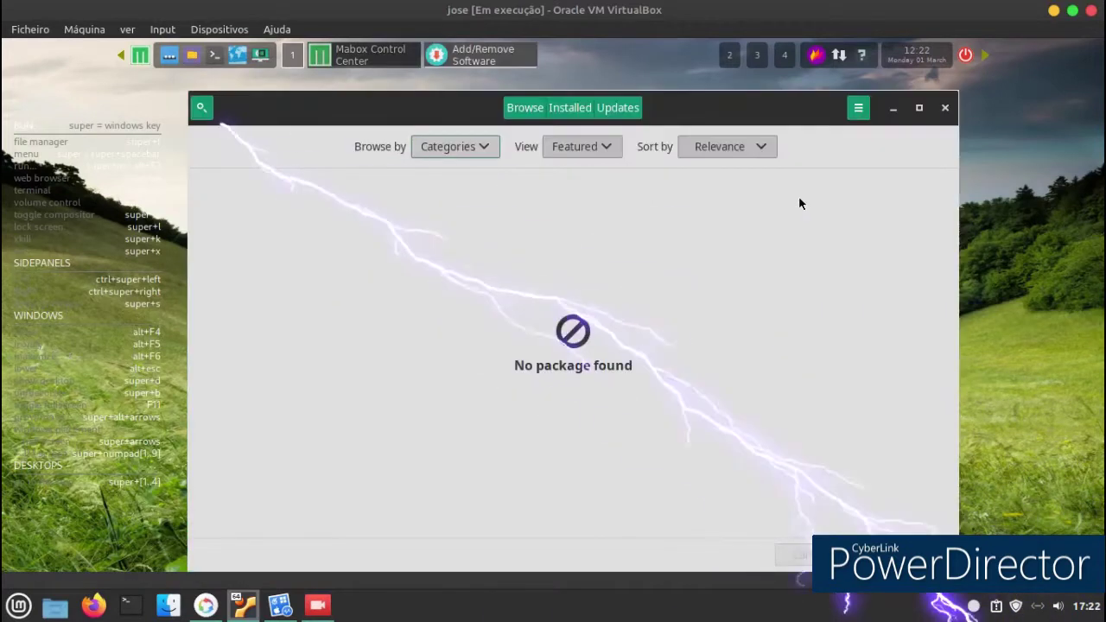
{"action": "left_click", "coordinate": [946, 107]}
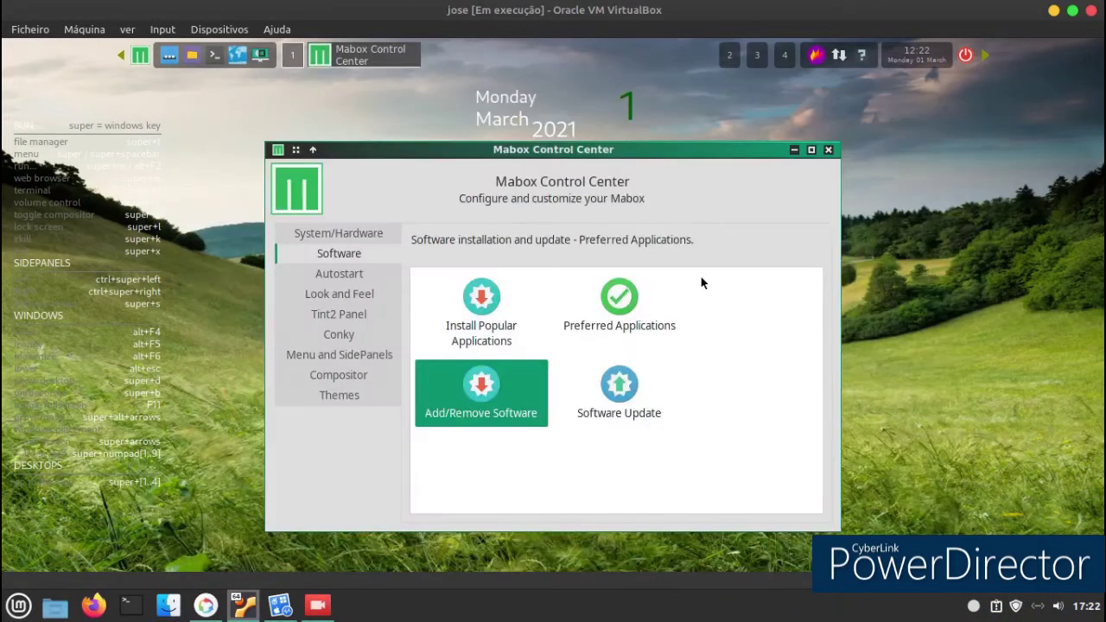
{"action": "left_click", "coordinate": [828, 151]}
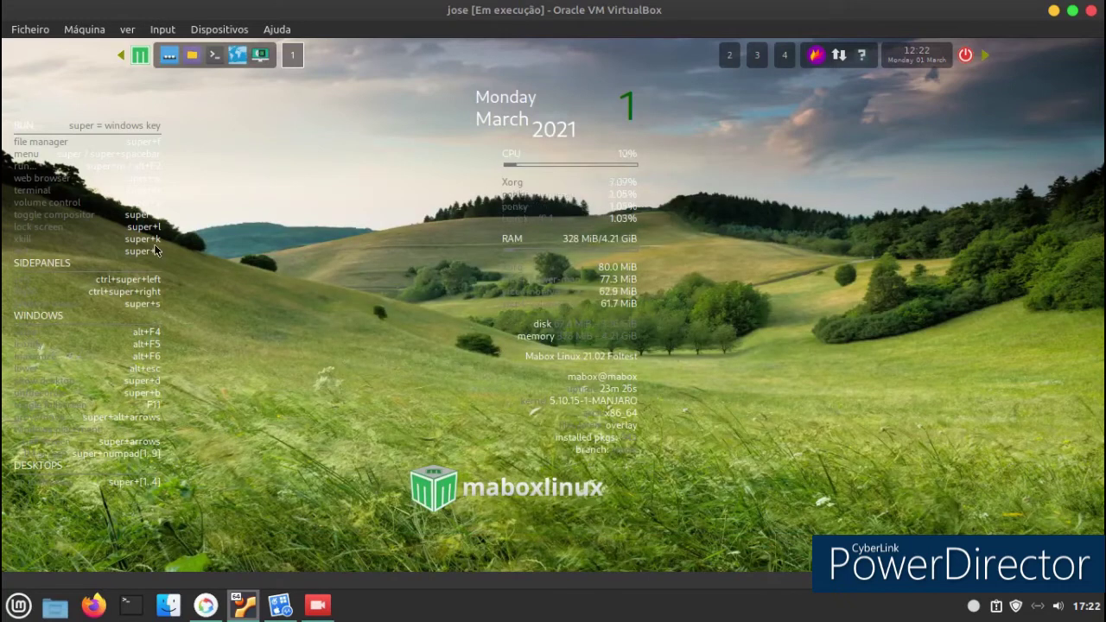
- Launch the Mabox Linux installer, look at its welcome page, and cancel the installation with confirmation
{"action": "right_click", "coordinate": [327, 198]}
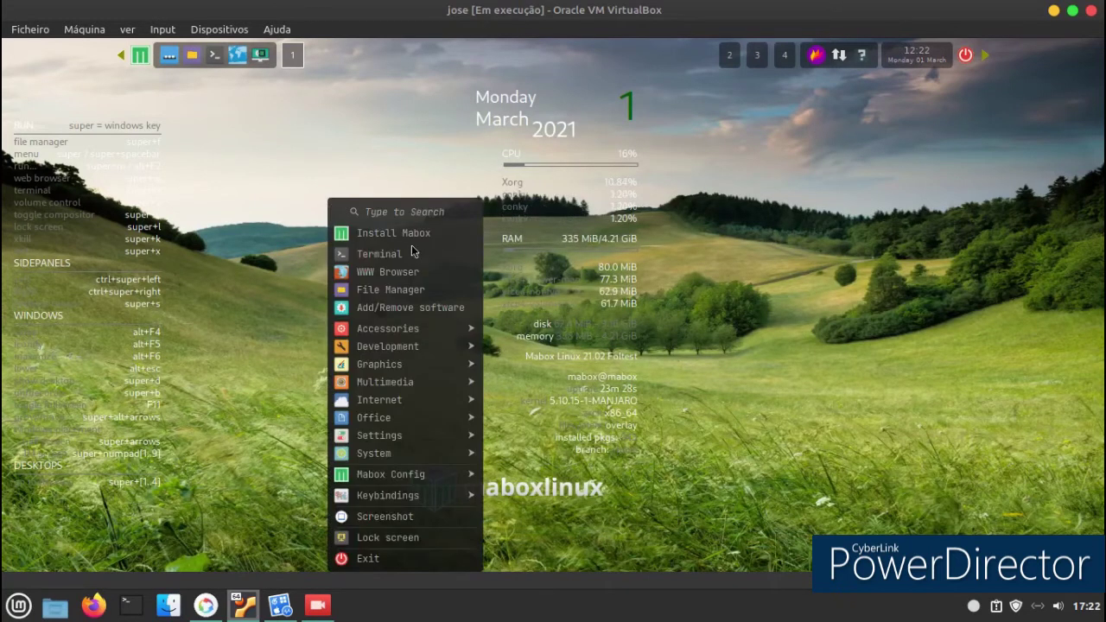
{"action": "left_click", "coordinate": [416, 241]}
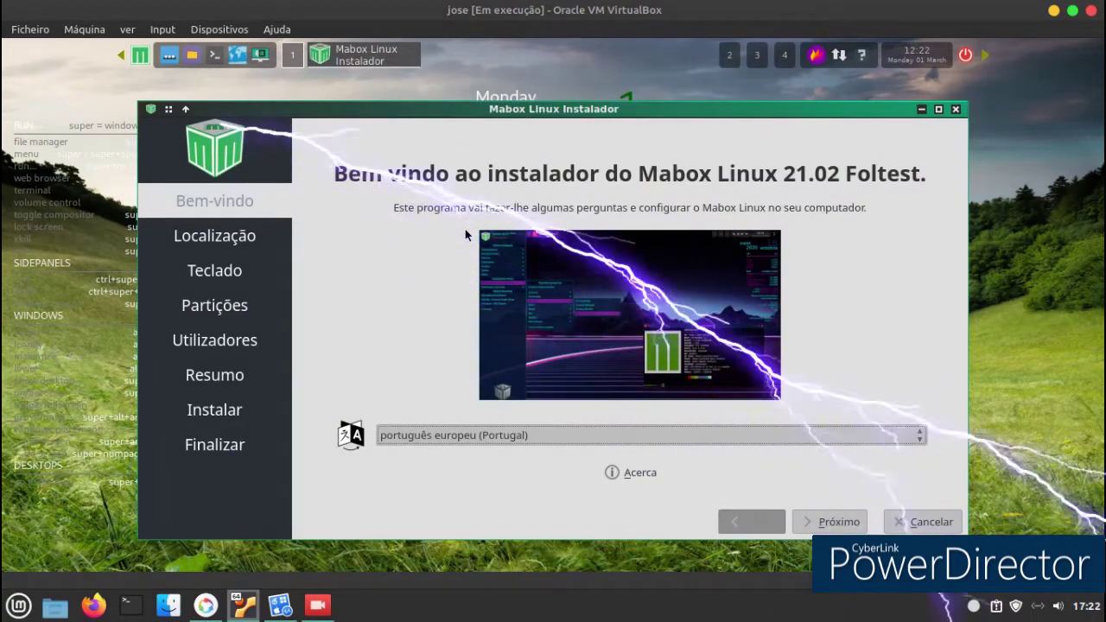
{"action": "left_click", "coordinate": [910, 525]}
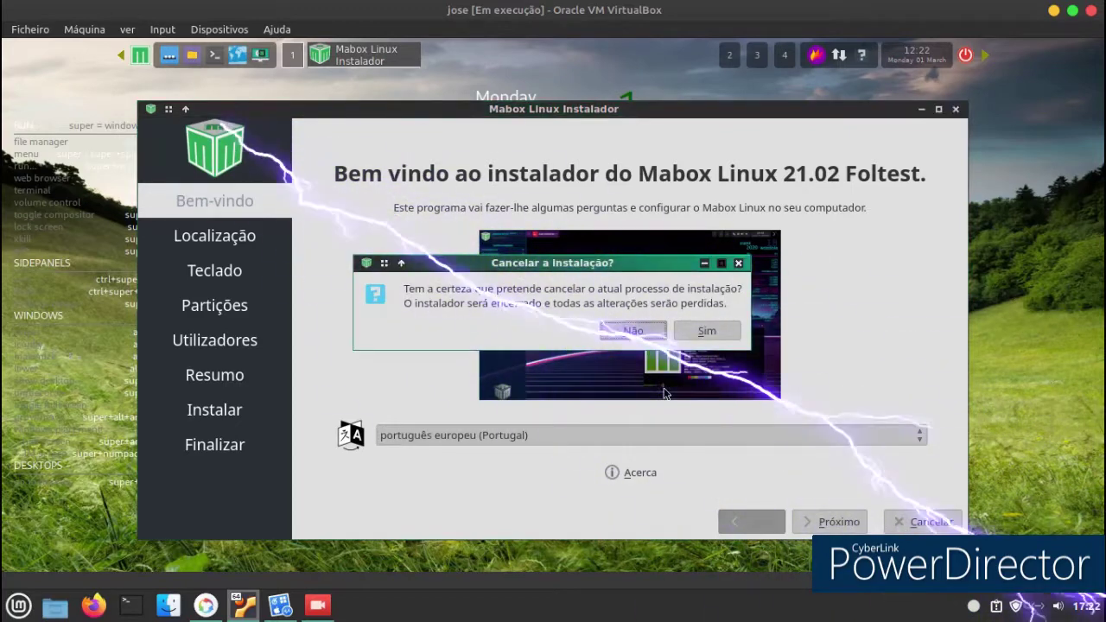
{"action": "left_click", "coordinate": [683, 331]}
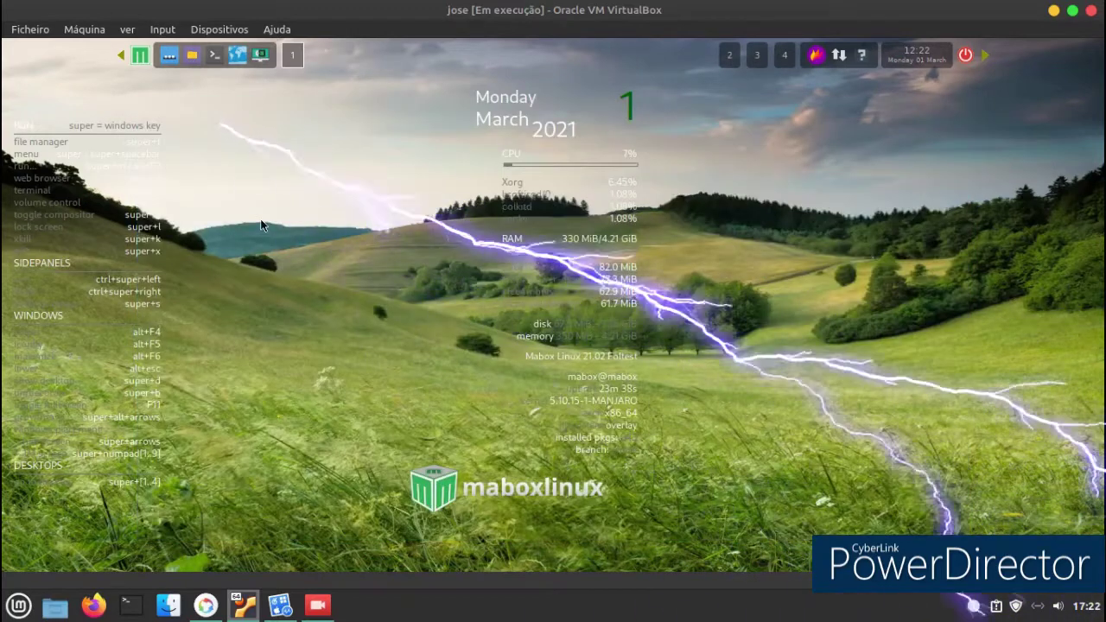
- Look over the Keybindings and Mabox Config entries and open the Theme manager
{"action": "right_click", "coordinate": [263, 200]}
{"action": "mouse_move", "coordinate": [335, 500]}
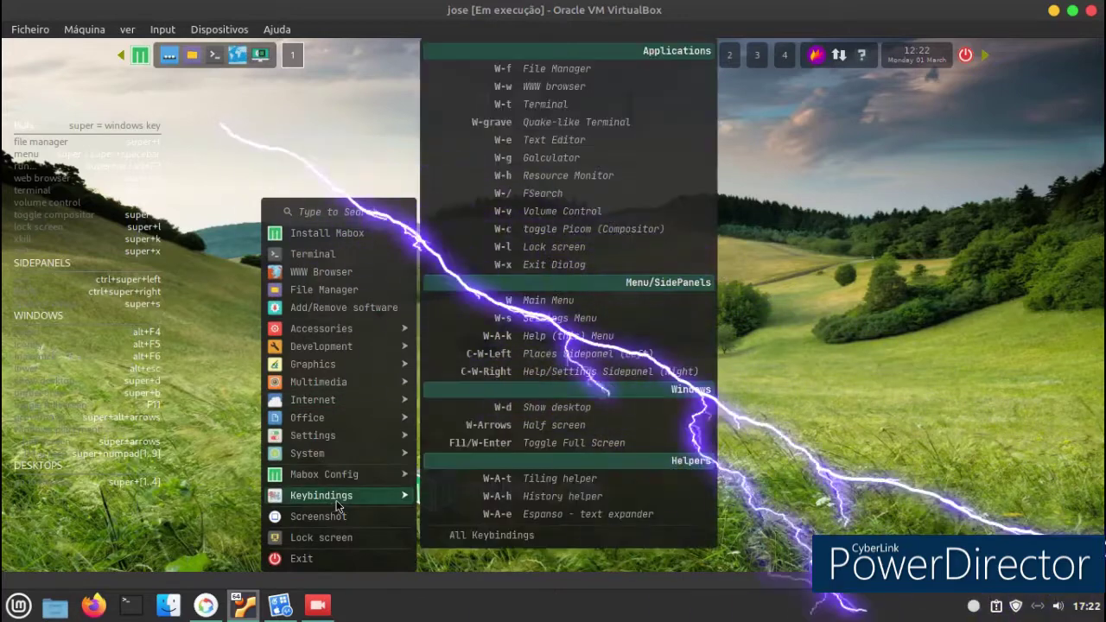
{"action": "mouse_move", "coordinate": [344, 478]}
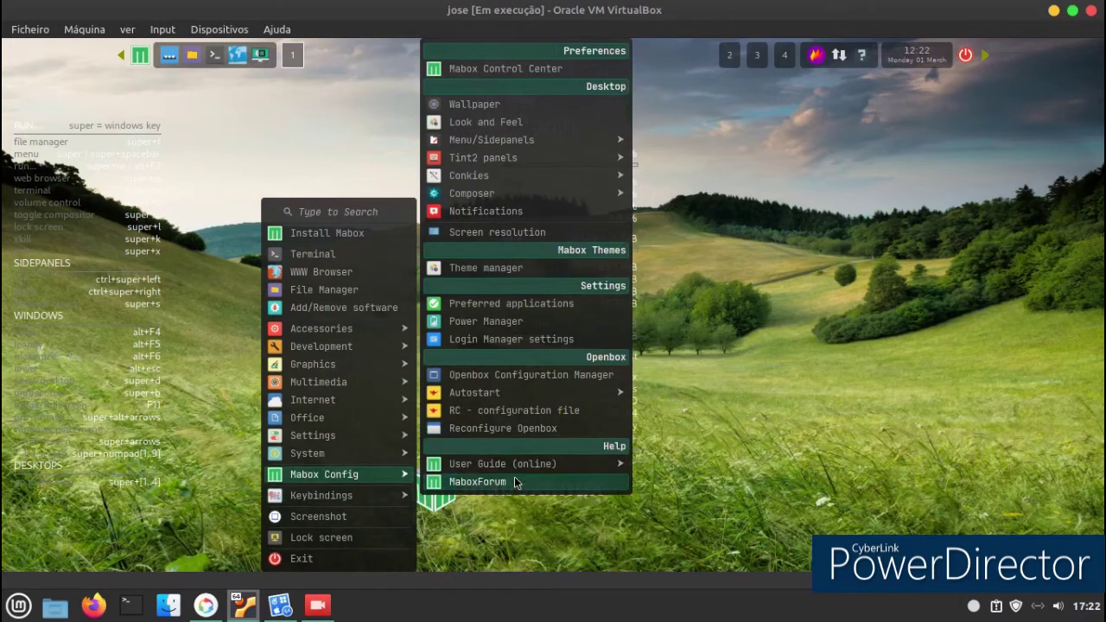
{"action": "mouse_move", "coordinate": [517, 467]}
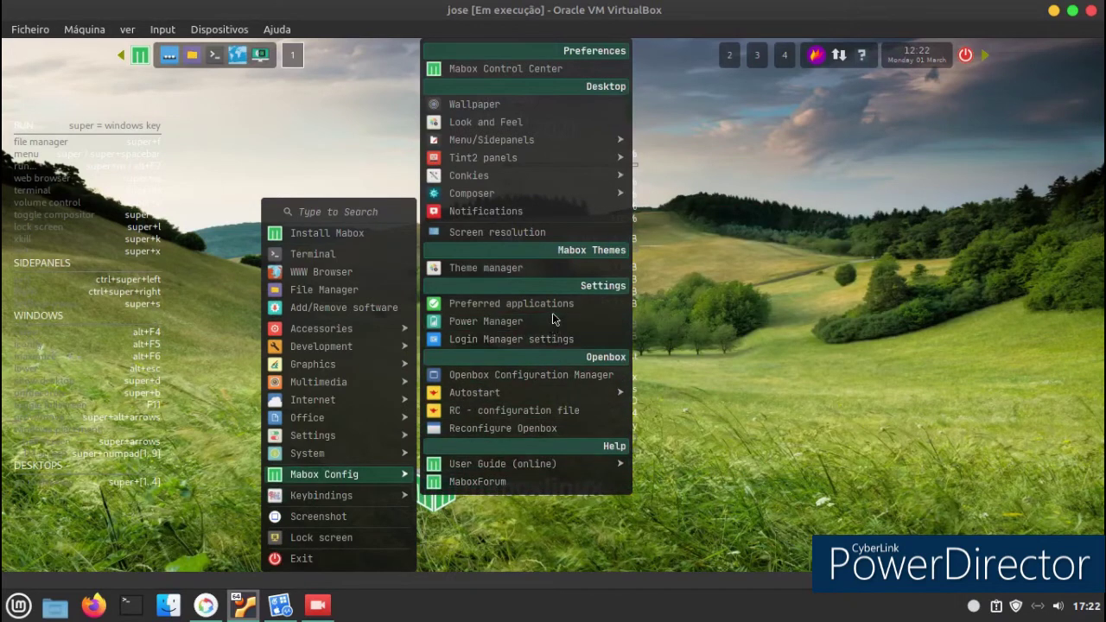
{"action": "left_click", "coordinate": [536, 271]}
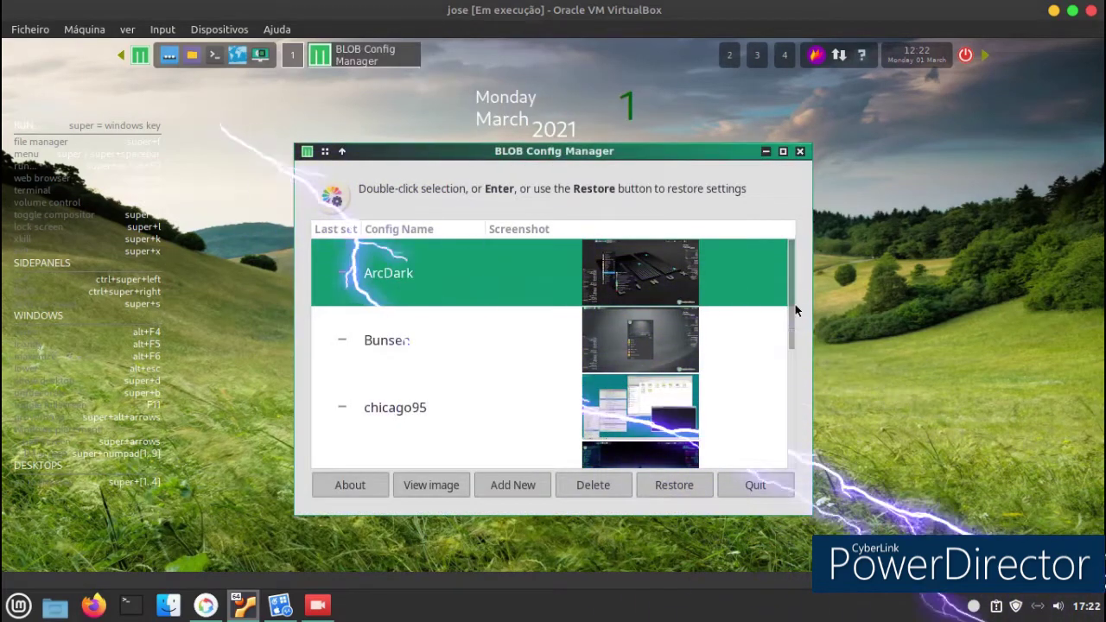
- Look through the saved theme configurations, selecting Mabox-quakeworld and CyberPunk_Neon, and quit the BLOB Config Manager without restoring any
{"action": "left_click_drag", "start_coordinate": [789, 326], "coordinate": [766, 509]}
{"action": "left_click", "coordinate": [599, 381]}
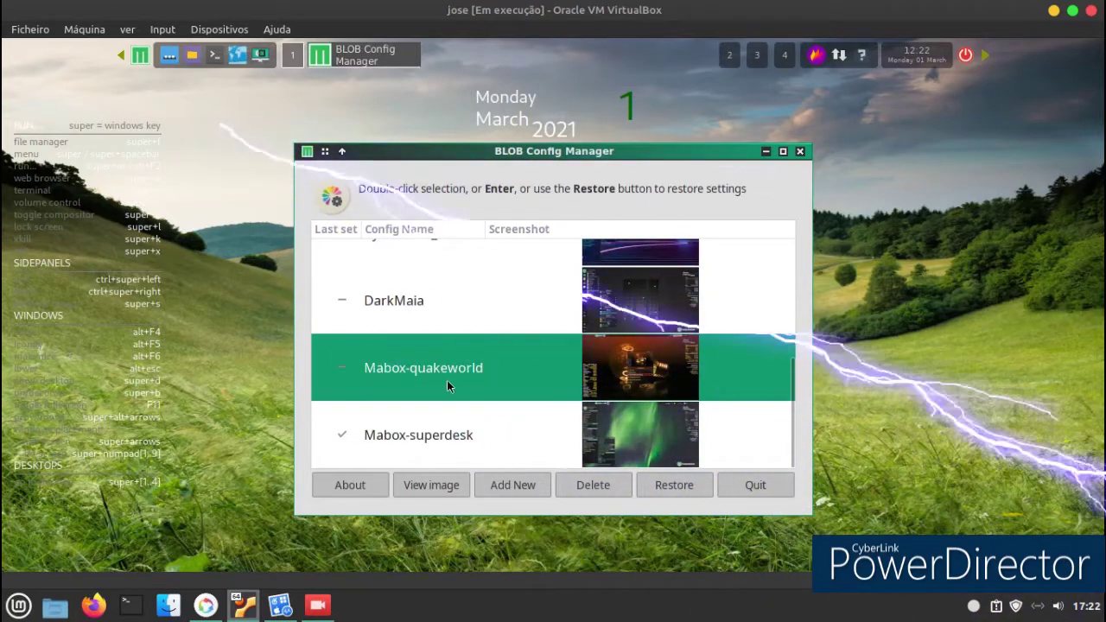
{"action": "left_click", "coordinate": [482, 246]}
{"action": "left_click", "coordinate": [385, 236]}
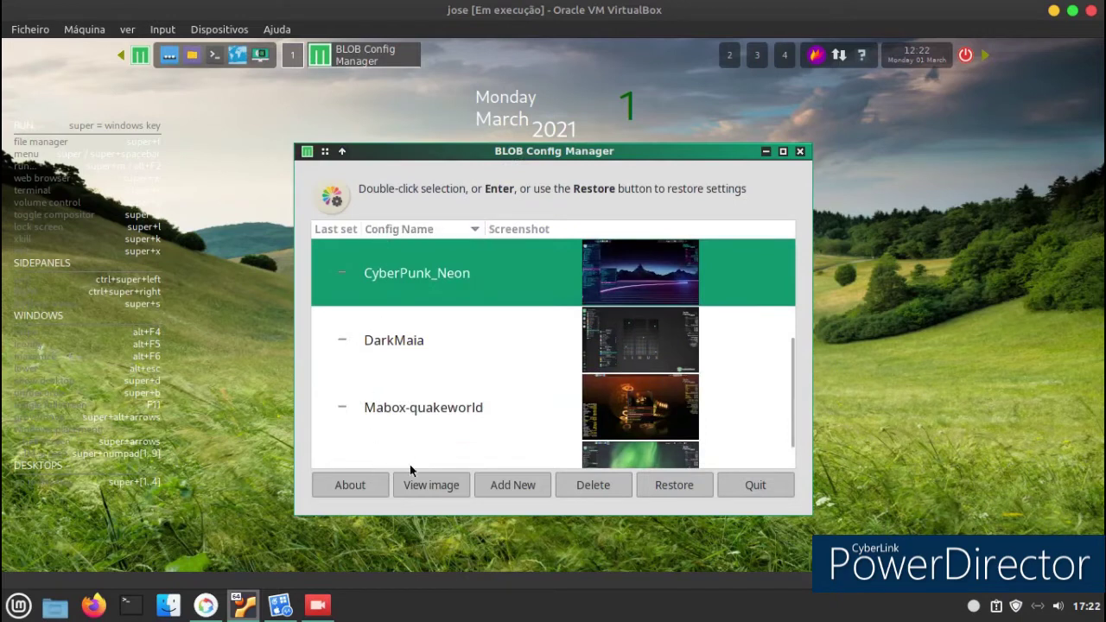
{"action": "left_click", "coordinate": [725, 485]}
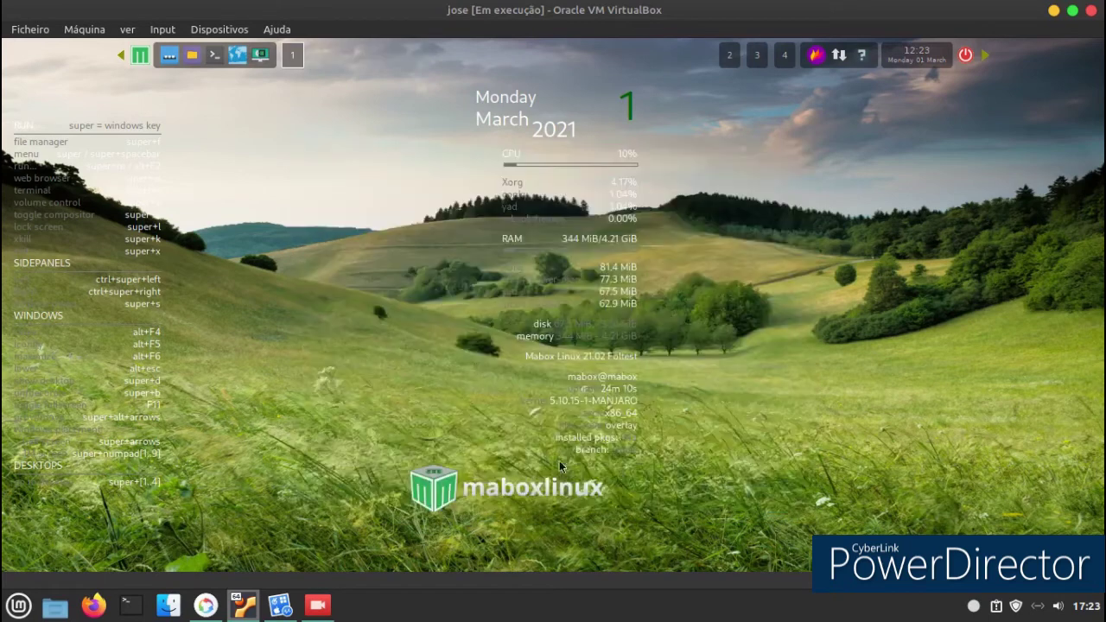
- Open GSmartControl from the System applications, look at the drives it offers, and close it
{"action": "right_click", "coordinate": [274, 161]}
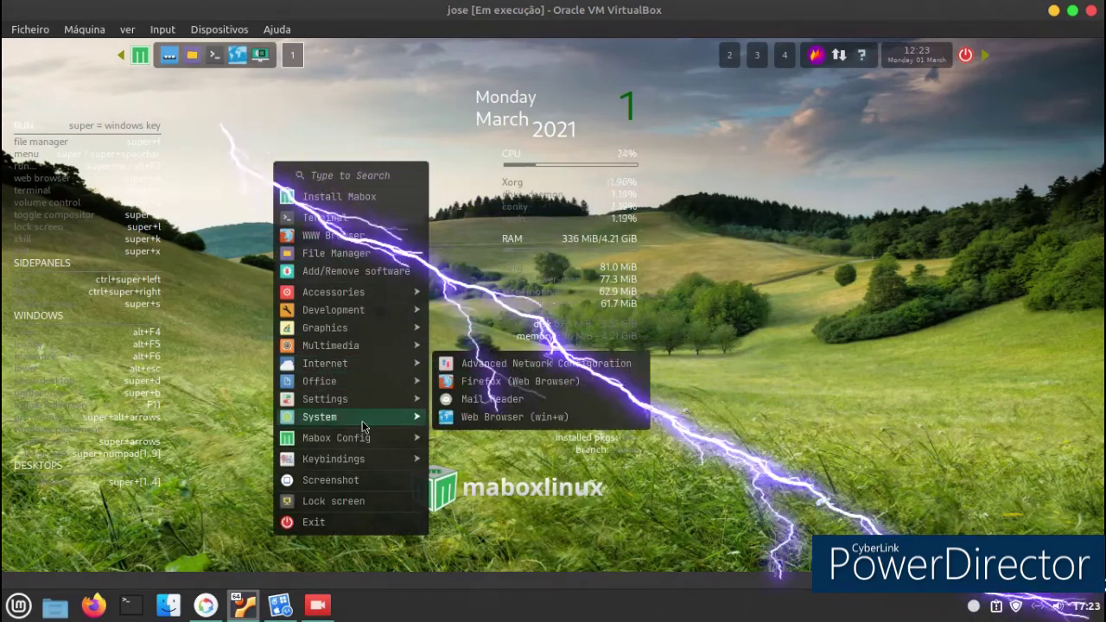
{"action": "mouse_move", "coordinate": [371, 418]}
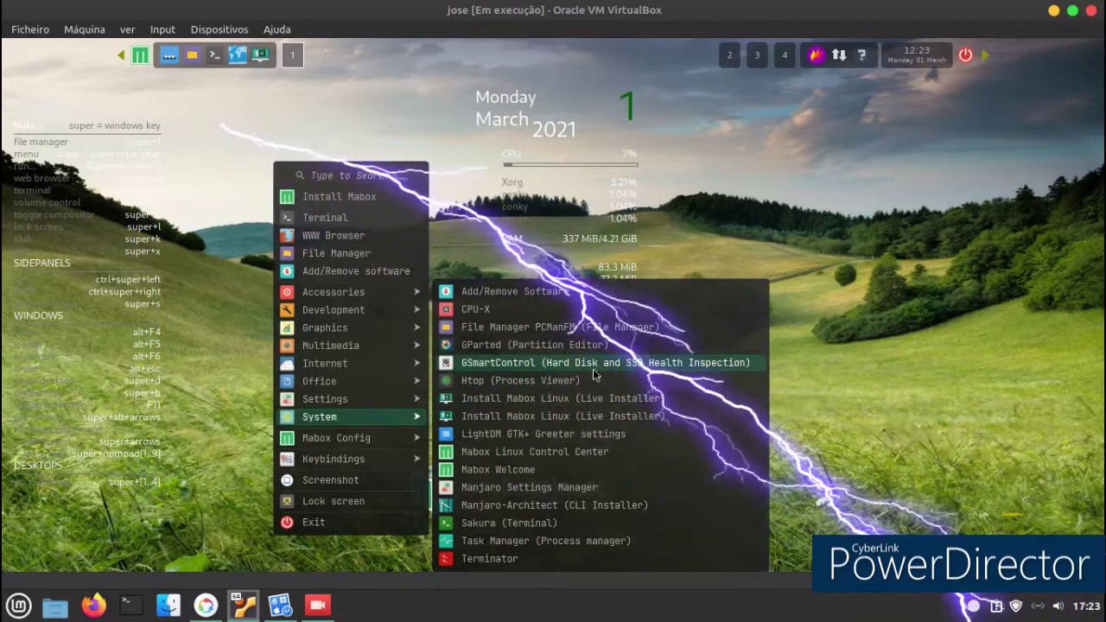
{"action": "left_click", "coordinate": [592, 363]}
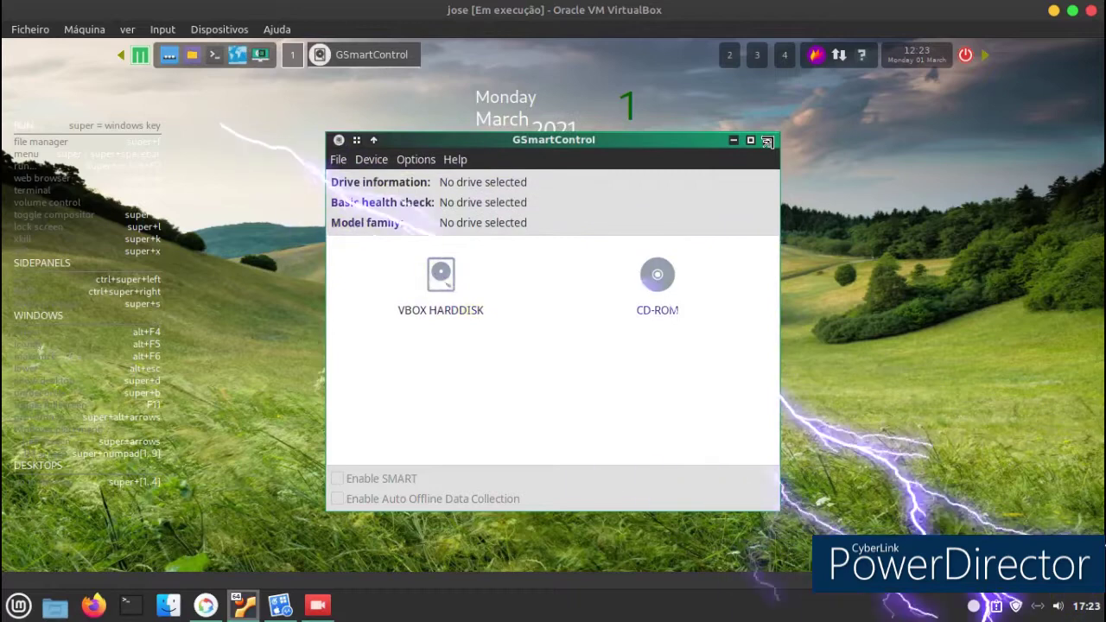
{"action": "left_click", "coordinate": [767, 141]}
- Look over the Keybindings, Multimedia and Accessories entries and open Tint2 Settings from the Settings applications
{"action": "right_click", "coordinate": [295, 153]}
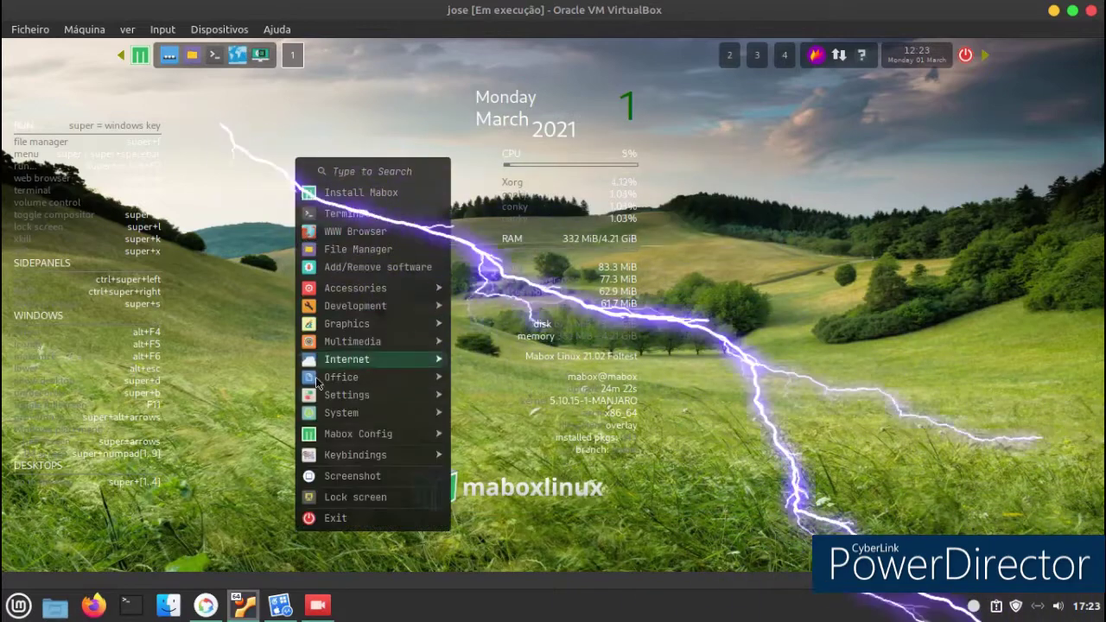
{"action": "mouse_move", "coordinate": [393, 456]}
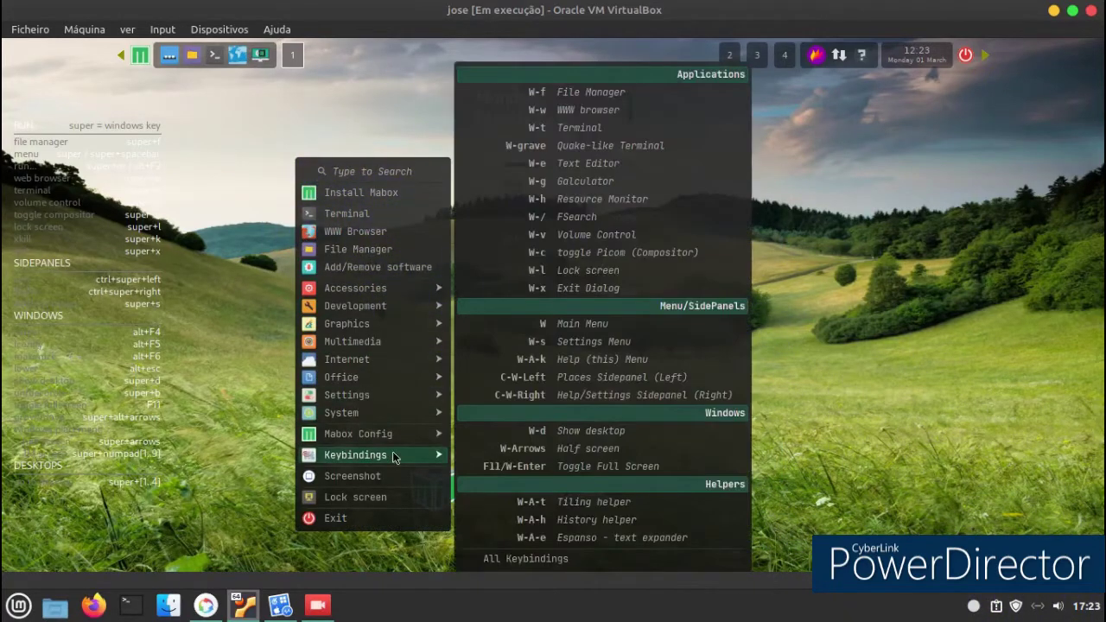
{"action": "mouse_move", "coordinate": [376, 343]}
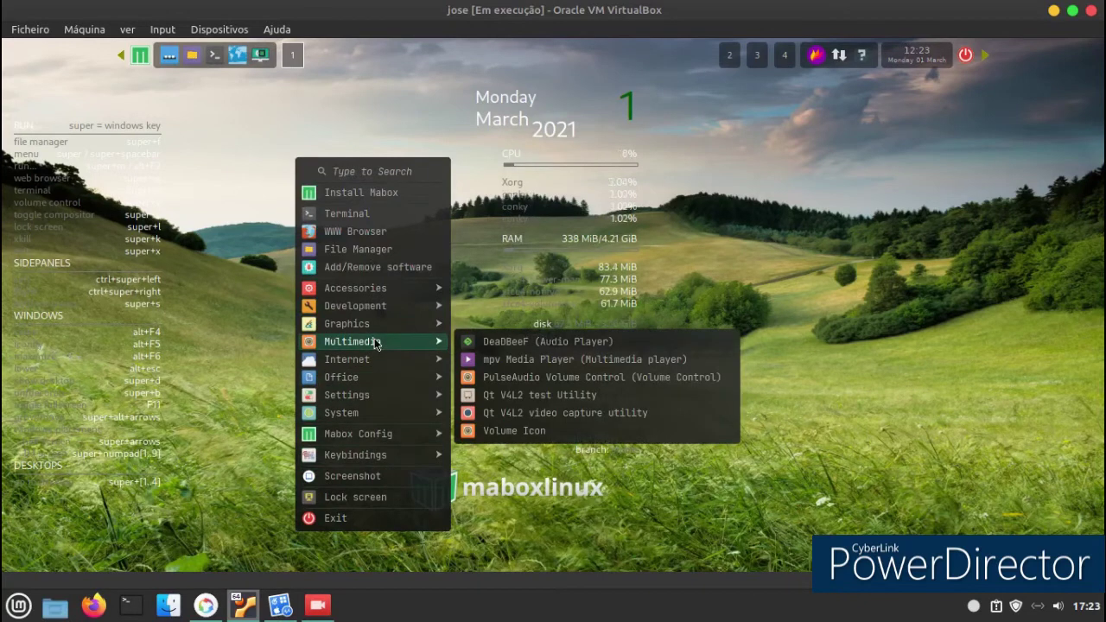
{"action": "mouse_move", "coordinate": [380, 297]}
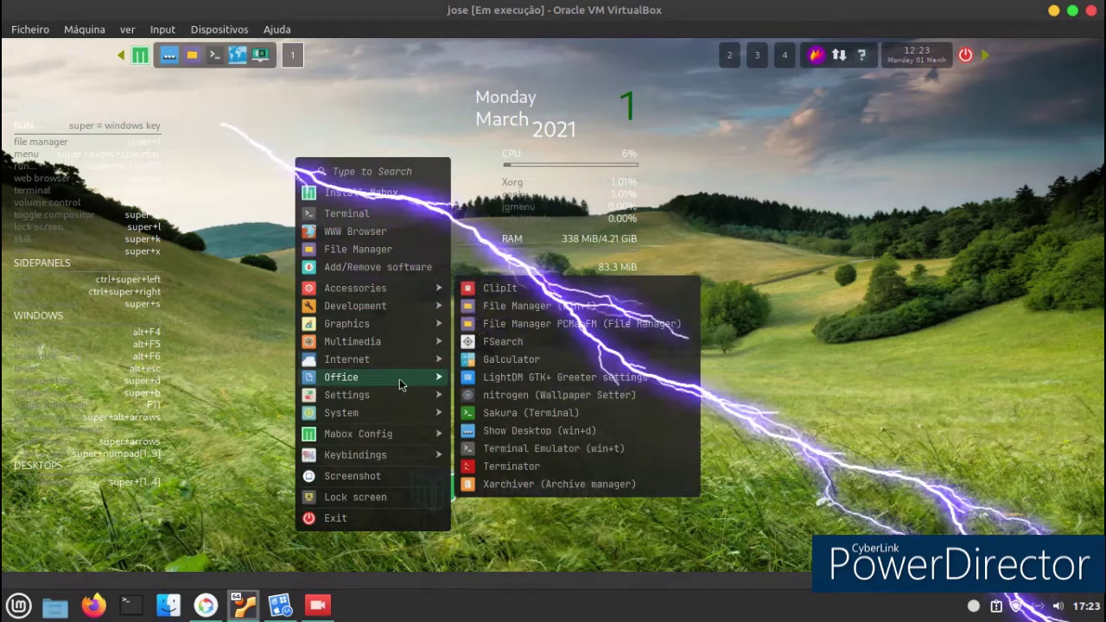
{"action": "mouse_move", "coordinate": [397, 395]}
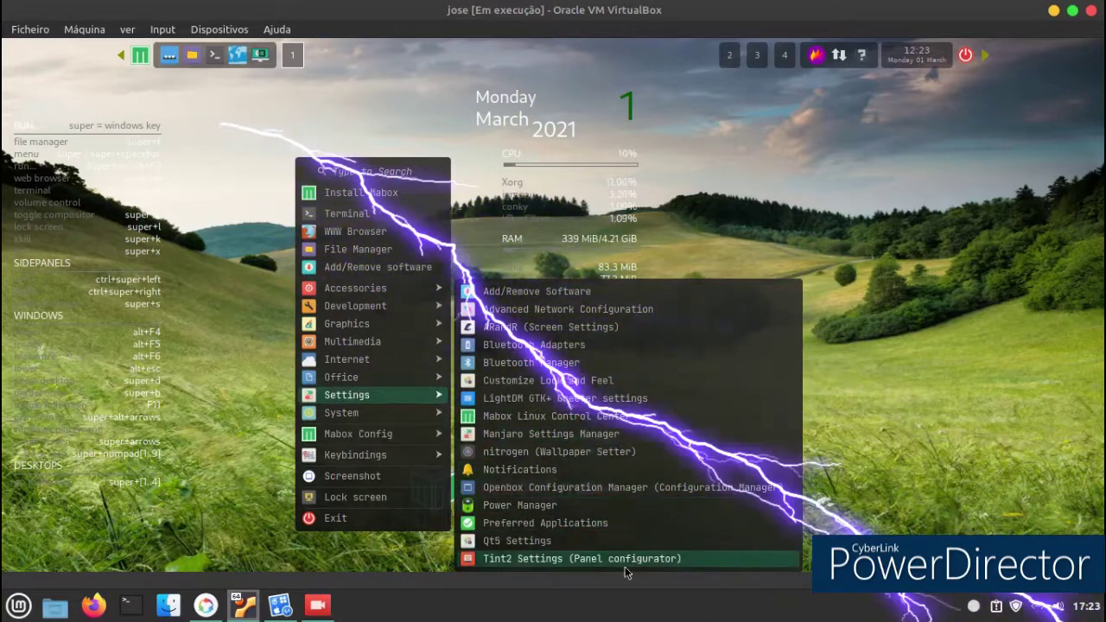
{"action": "left_click", "coordinate": [626, 566]}
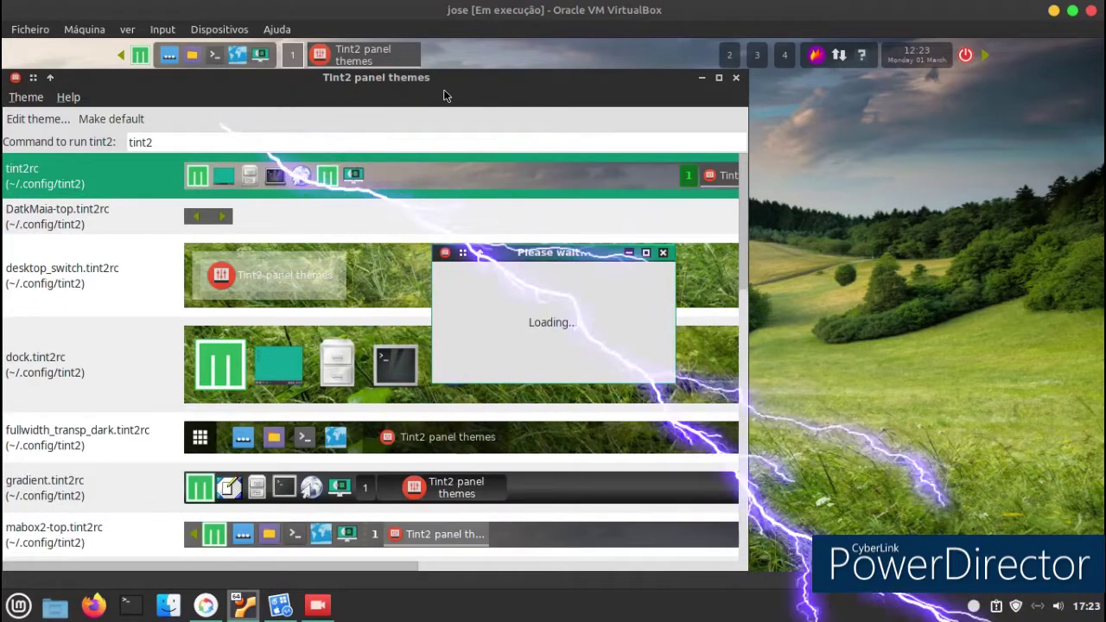
- Reposition the Tint2 panel themes window, browse the available panel themes, and select micro95_top.tint2rc
{"action": "left_click_drag", "start_coordinate": [513, 92], "coordinate": [682, 101]}
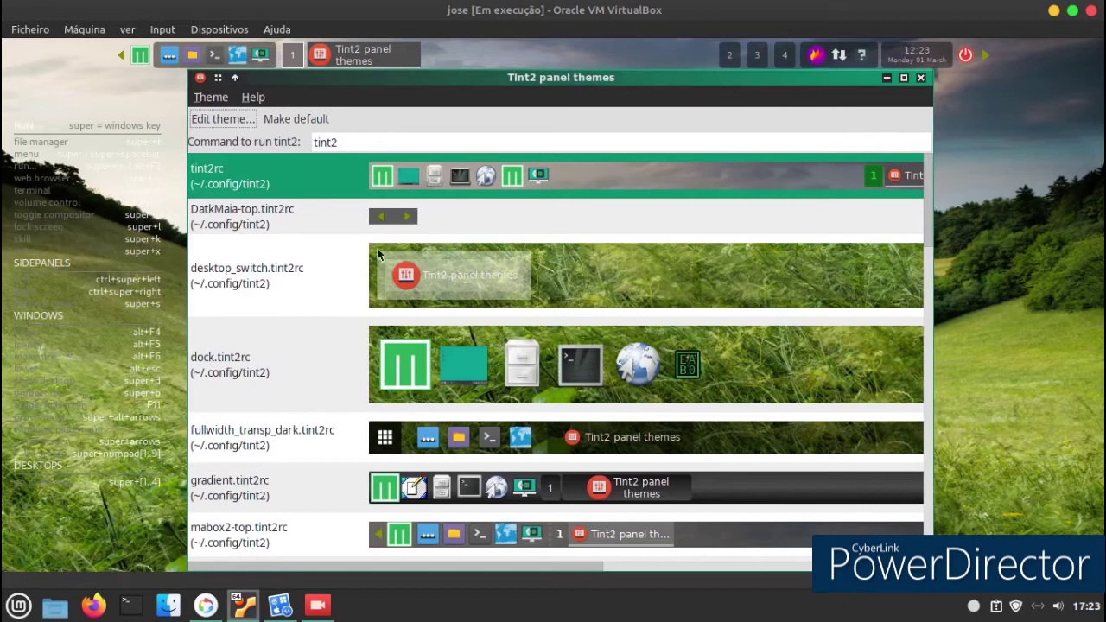
{"action": "scroll", "coordinate": [372, 258], "scroll_direction": "down", "scroll_amount": 4}
{"action": "scroll", "coordinate": [359, 272], "scroll_direction": "down", "scroll_amount": 4}
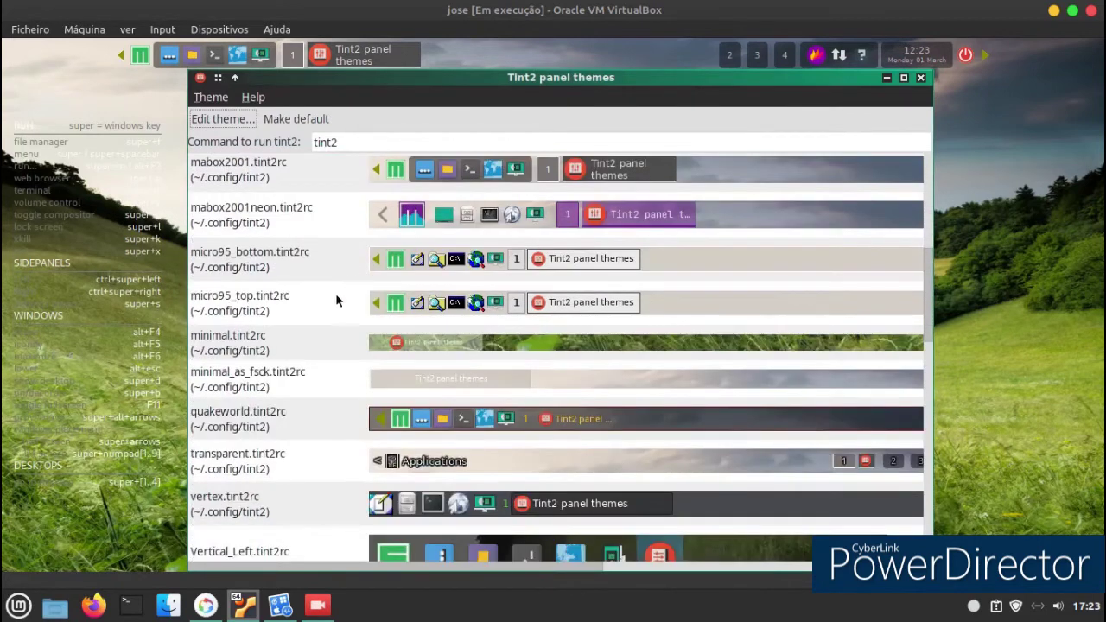
{"action": "left_click", "coordinate": [304, 320]}
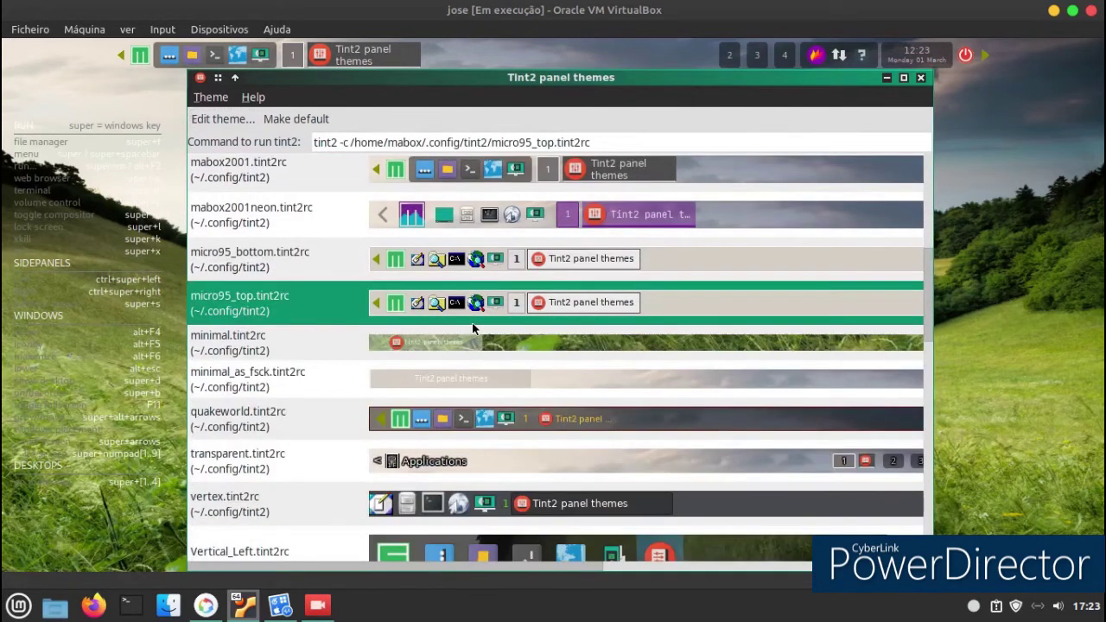
- Refresh the micro95_top.tint2rc panel theme and browse the remaining horizontal and vertical themes in the list
{"action": "right_click", "coordinate": [341, 307]}
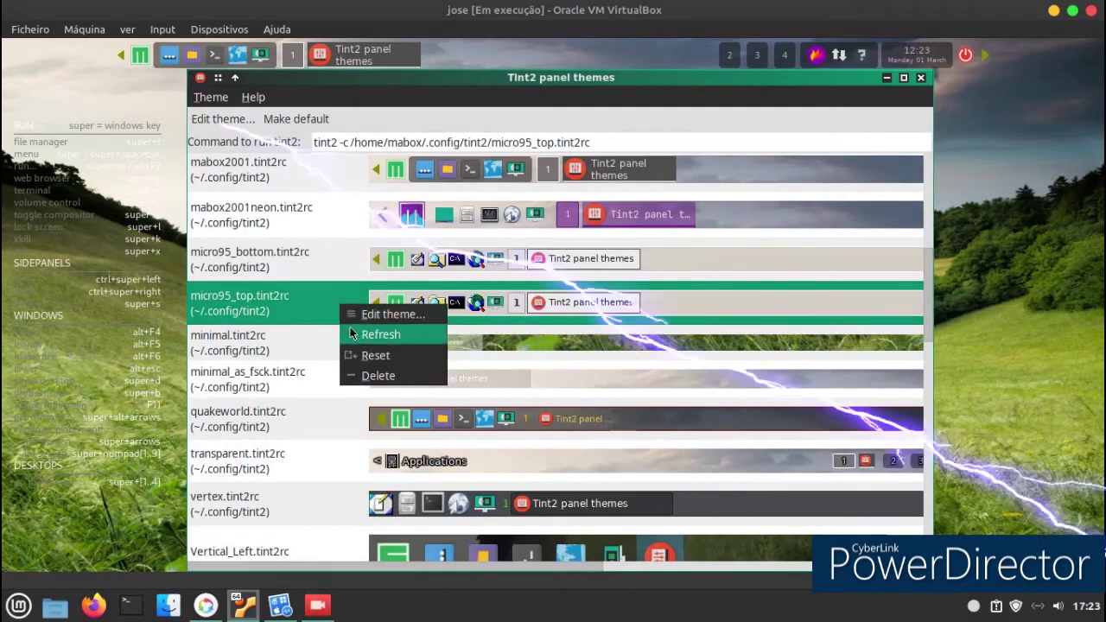
{"action": "left_click", "coordinate": [350, 327]}
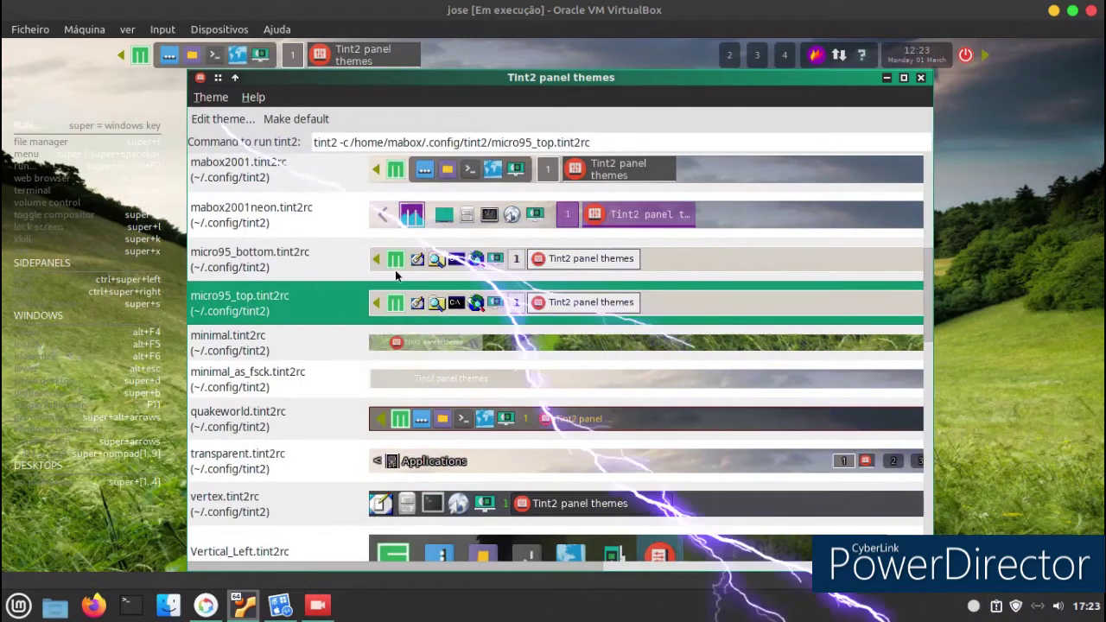
{"action": "scroll", "coordinate": [704, 230], "scroll_direction": "down", "scroll_amount": 5}
{"action": "scroll", "coordinate": [682, 238], "scroll_direction": "down", "scroll_amount": 9}
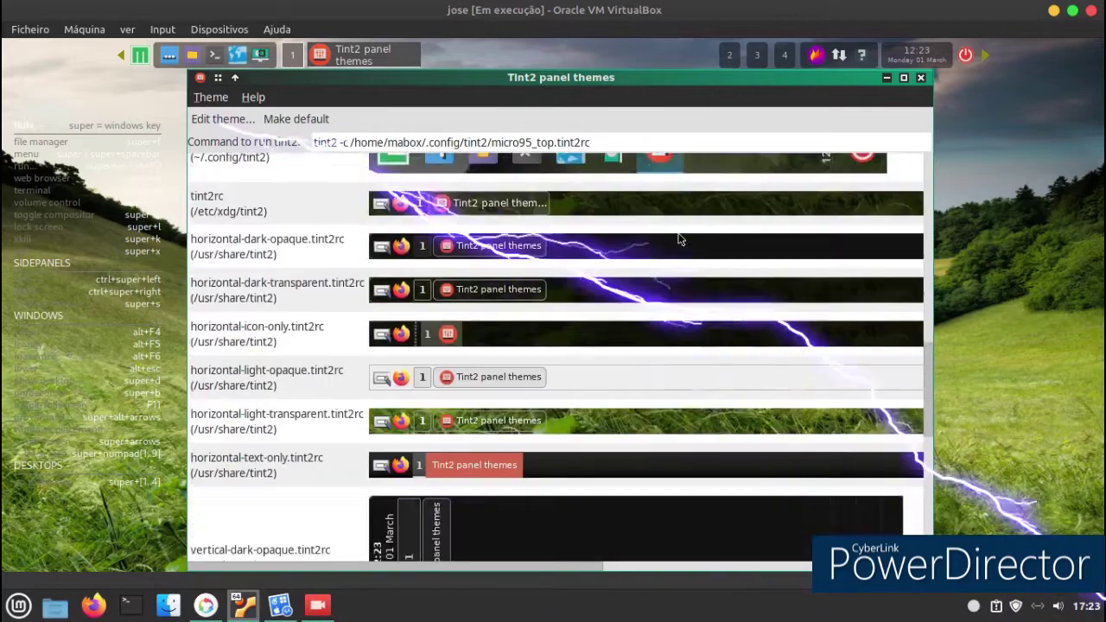
{"action": "scroll", "coordinate": [677, 241], "scroll_direction": "down", "scroll_amount": 3}
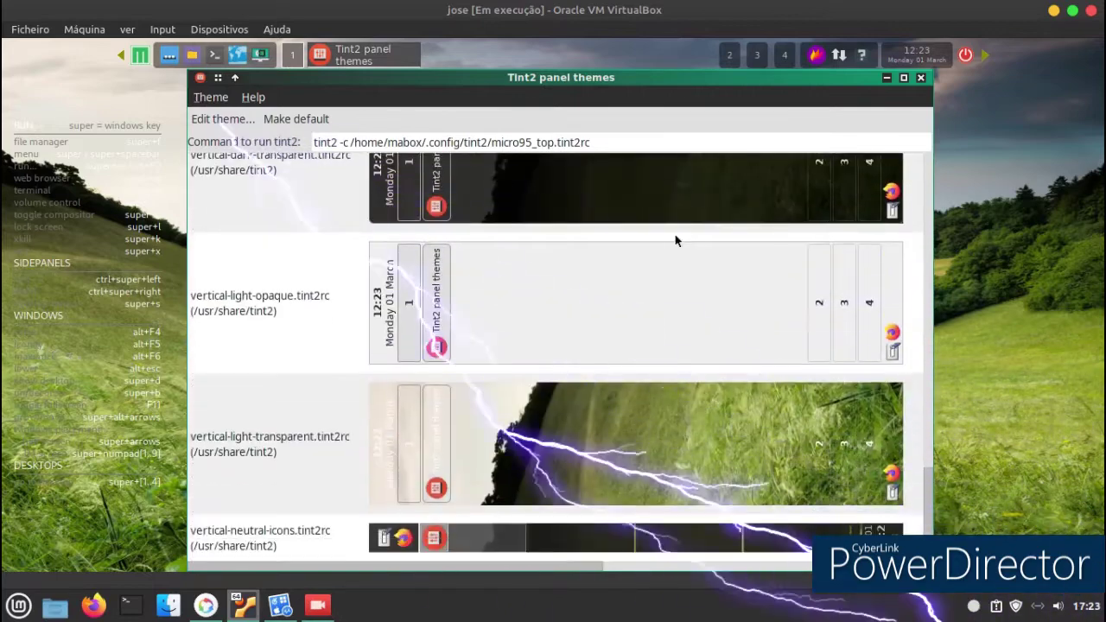
{"action": "scroll", "coordinate": [669, 246], "scroll_direction": "up", "scroll_amount": 15}
{"action": "scroll", "coordinate": [661, 248], "scroll_direction": "up", "scroll_amount": 5}
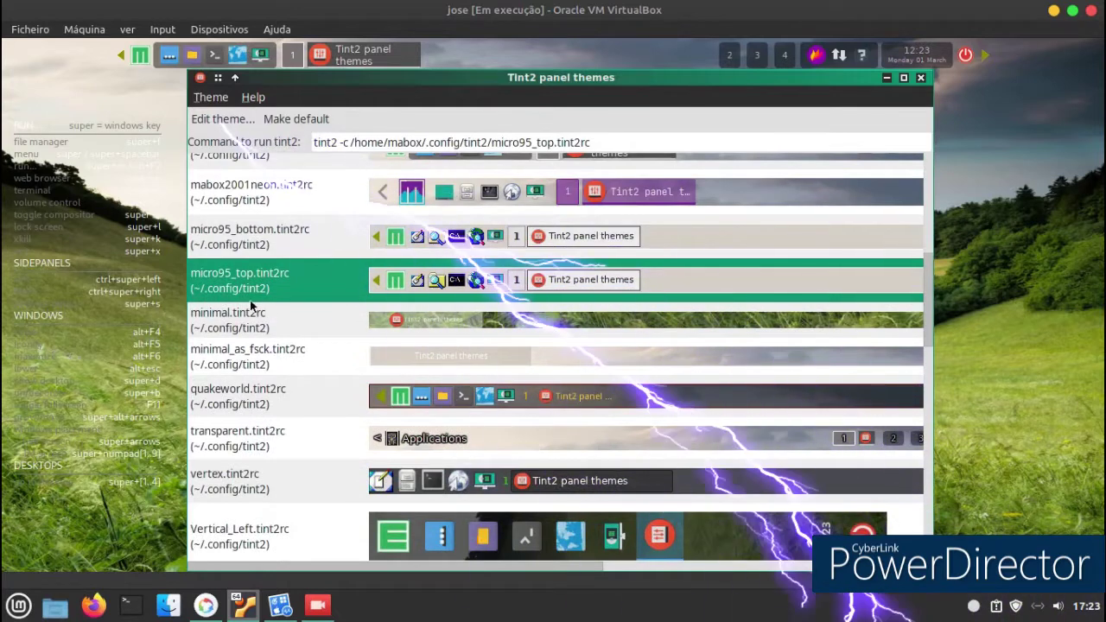
- Reset the micro95_top.tint2rc panel theme to its default and select vertex.tint2rc
{"action": "right_click", "coordinate": [259, 292]}
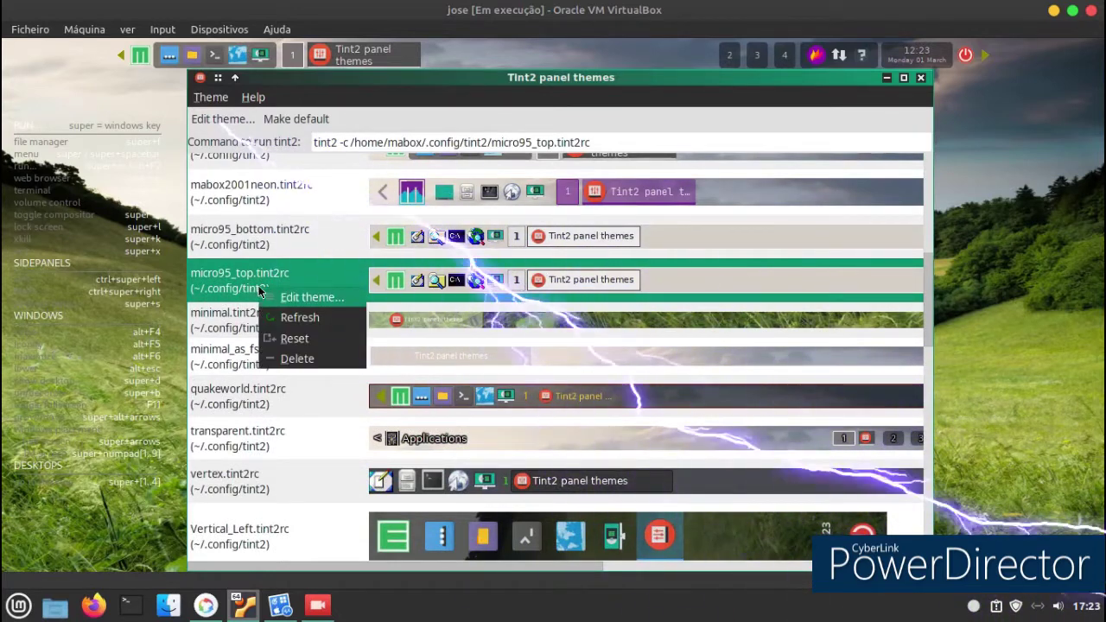
{"action": "left_click", "coordinate": [278, 338]}
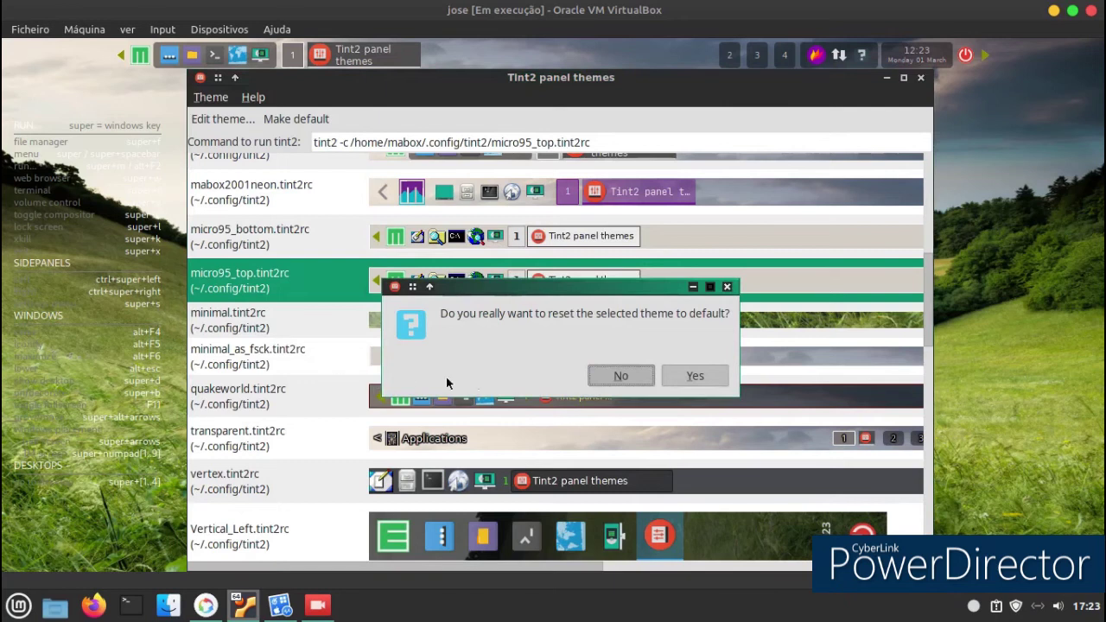
{"action": "left_click", "coordinate": [700, 379]}
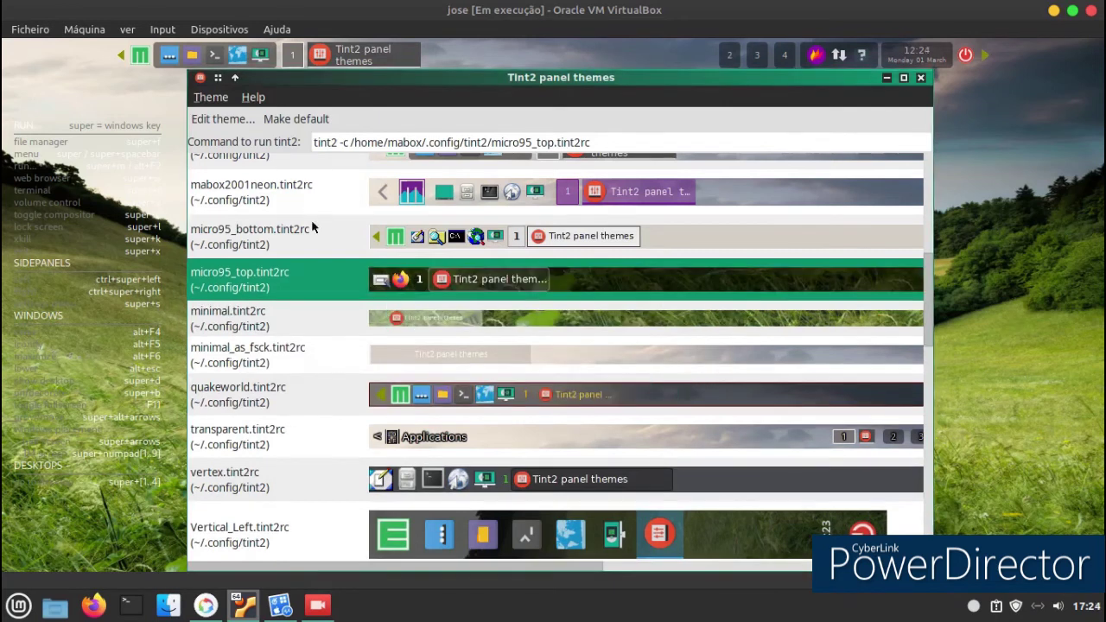
{"action": "scroll", "coordinate": [451, 291], "scroll_direction": "down", "scroll_amount": 3}
{"action": "left_click", "coordinate": [273, 327]}
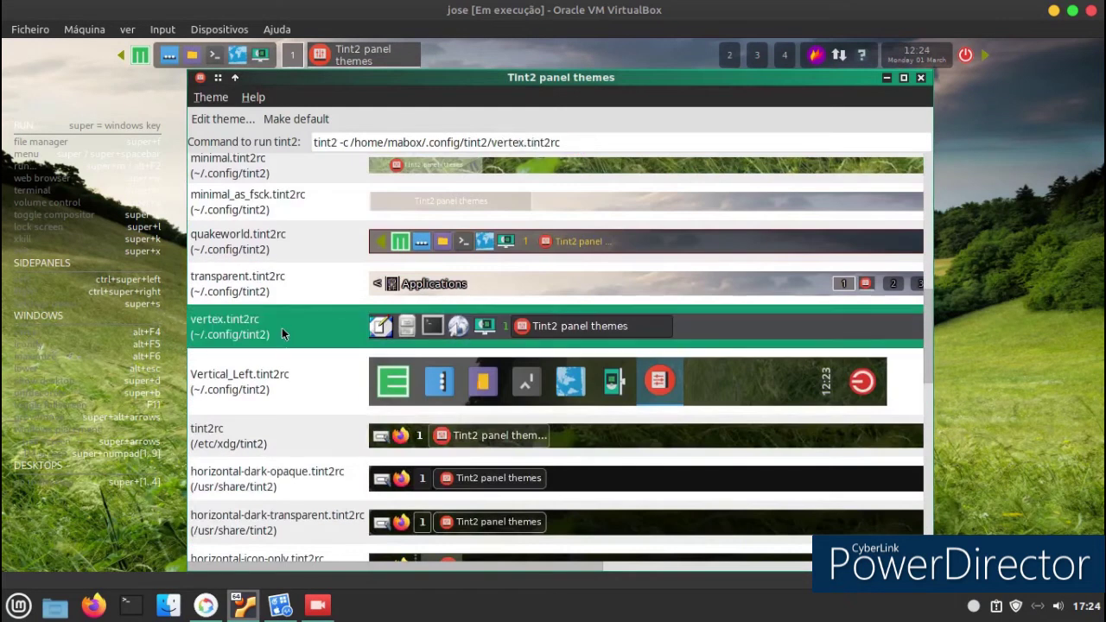
{"action": "right_click", "coordinate": [282, 327]}
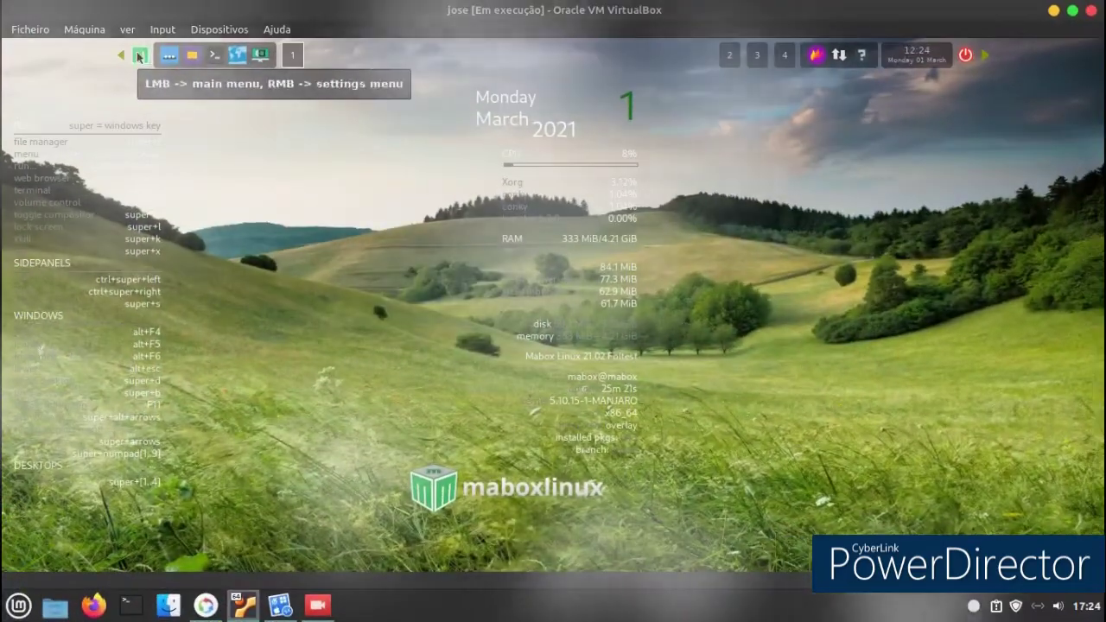
- Look over the Multimedia and Internet applications, open the web browser, and look through the maboxlinux.org home page
{"action": "left_click", "coordinate": [193, 63]}
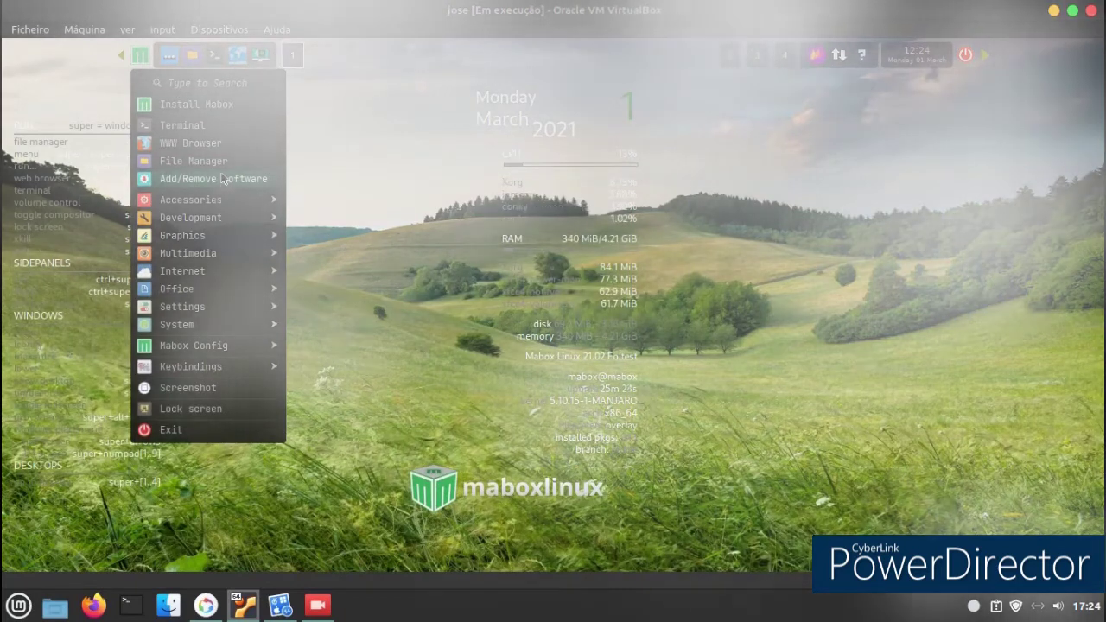
{"action": "mouse_move", "coordinate": [226, 257]}
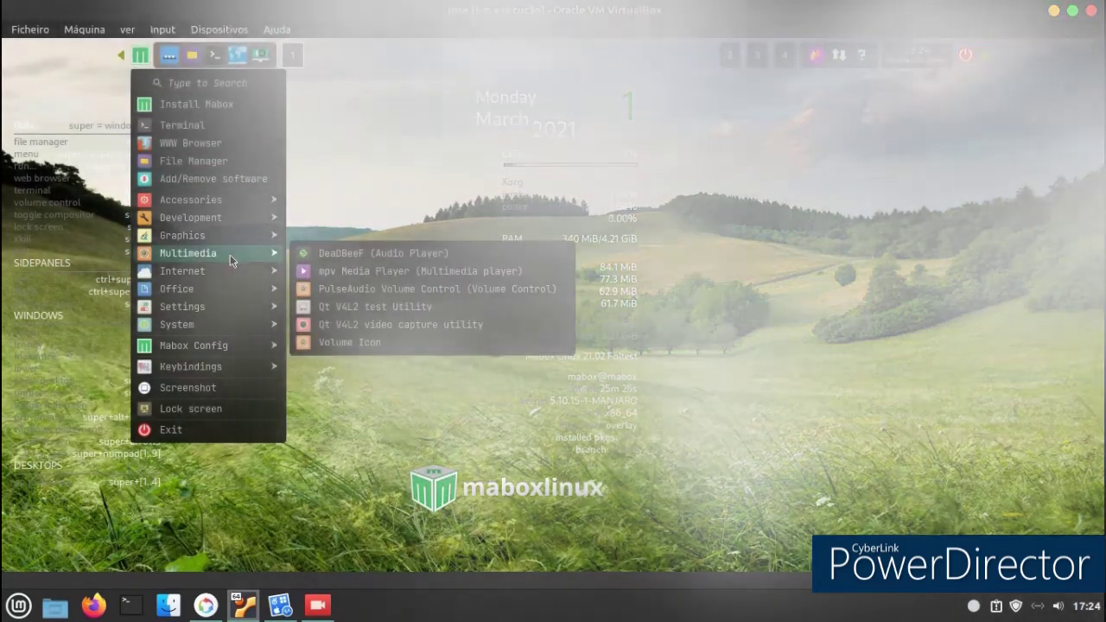
{"action": "mouse_move", "coordinate": [210, 276]}
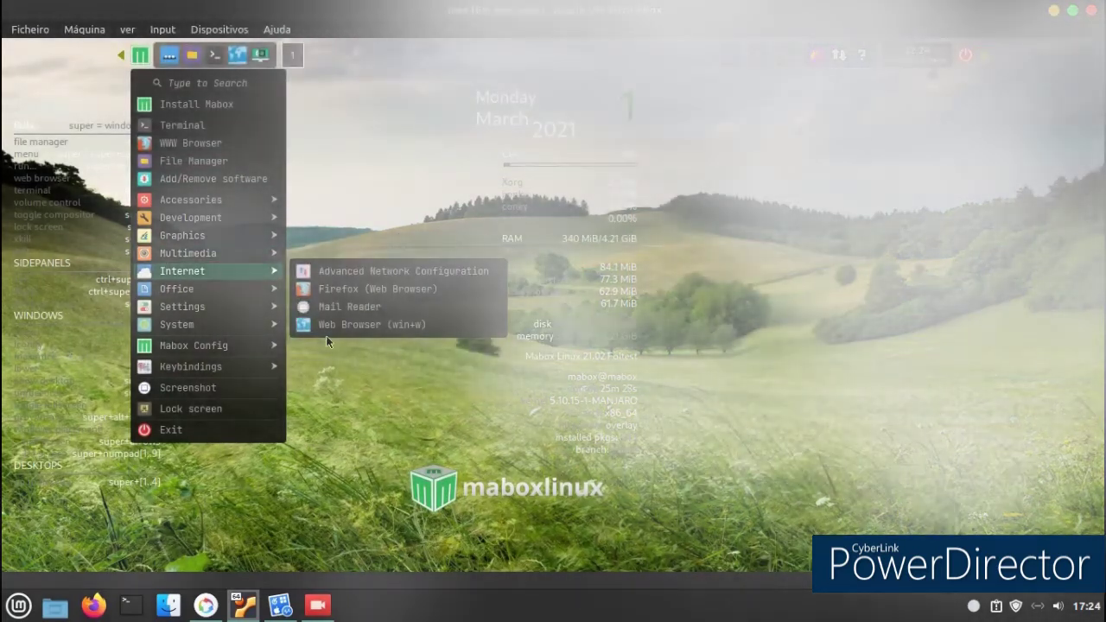
{"action": "left_click", "coordinate": [326, 322]}
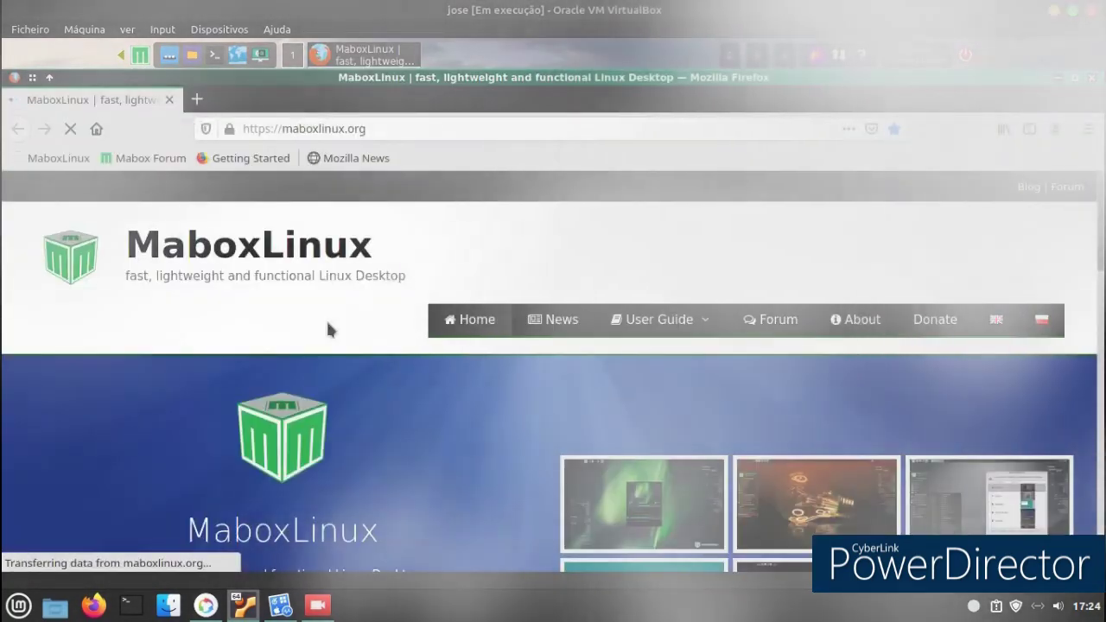
{"action": "scroll", "coordinate": [452, 301], "scroll_direction": "down", "scroll_amount": 3}
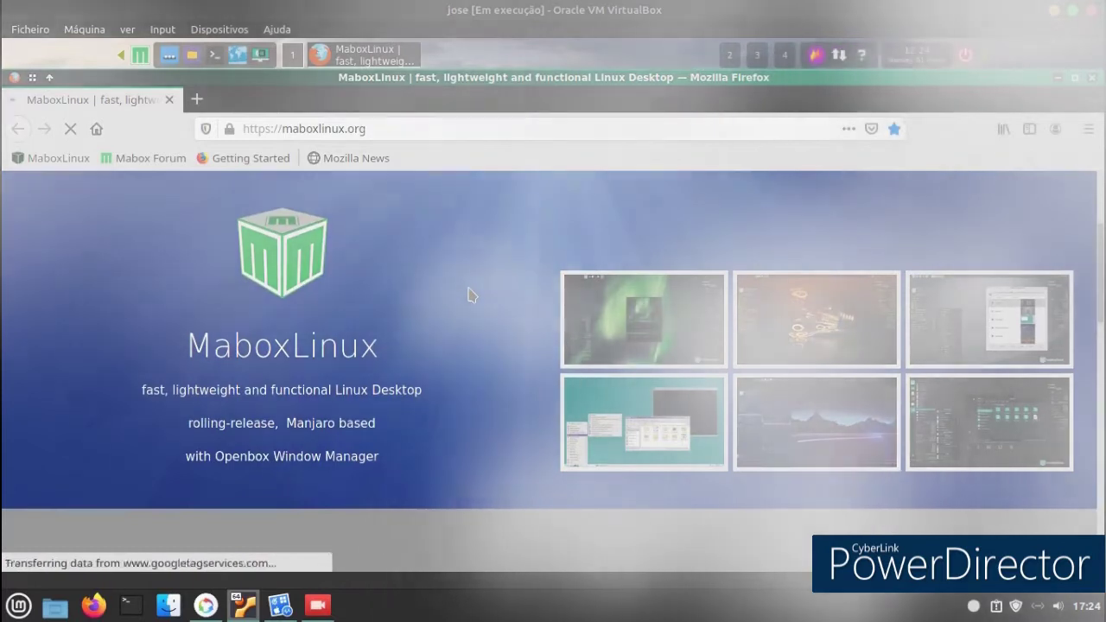
{"action": "scroll", "coordinate": [458, 297], "scroll_direction": "down", "scroll_amount": 5}
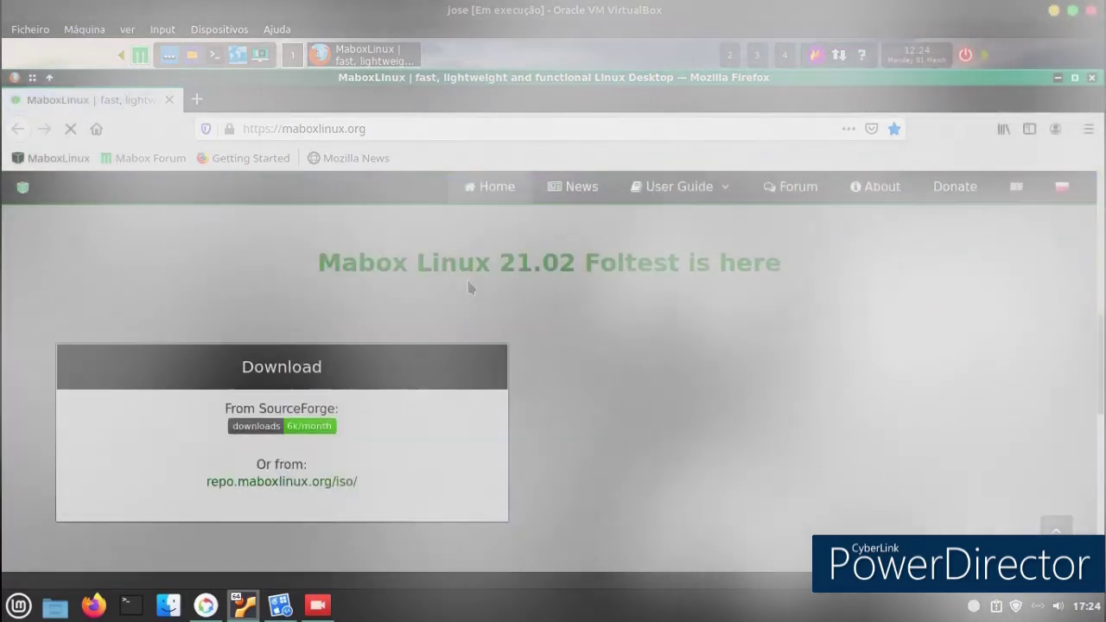
{"action": "scroll", "coordinate": [472, 288], "scroll_direction": "down", "scroll_amount": 5}
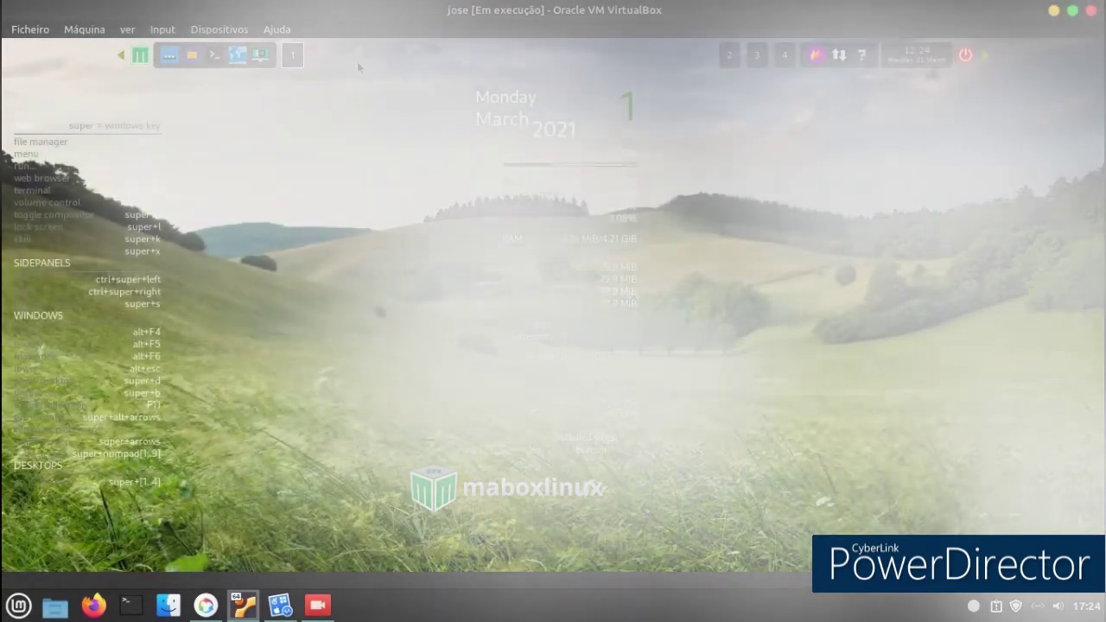
- Open the Mabox Control Center and bring up the list of selectable Tint2 panels from its Tint2 Panel settings
{"action": "left_click", "coordinate": [139, 57]}
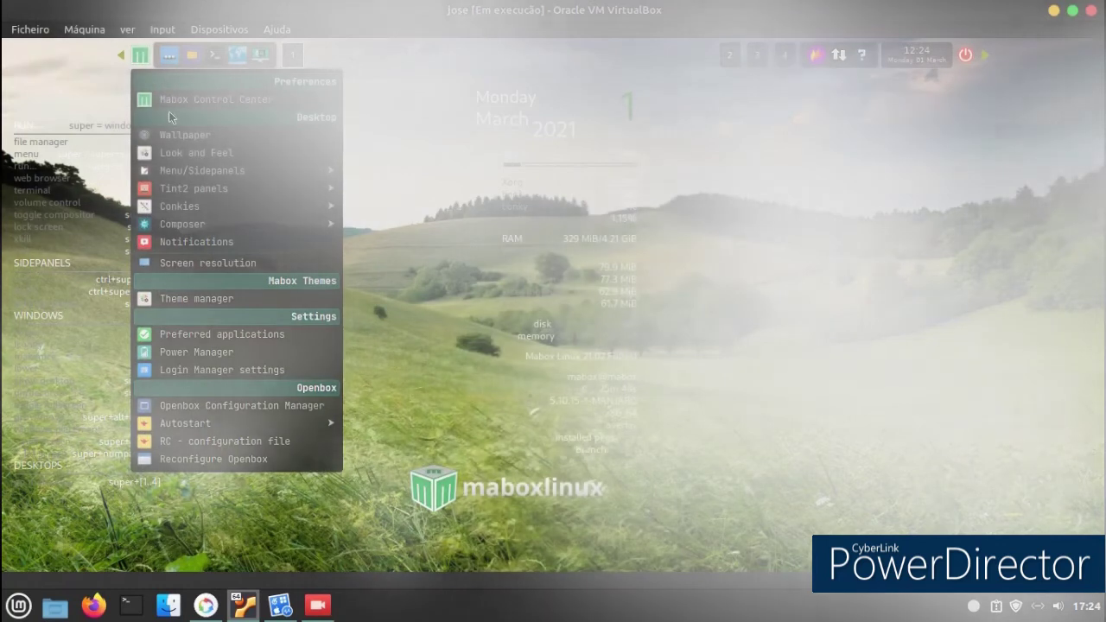
{"action": "left_click", "coordinate": [179, 101]}
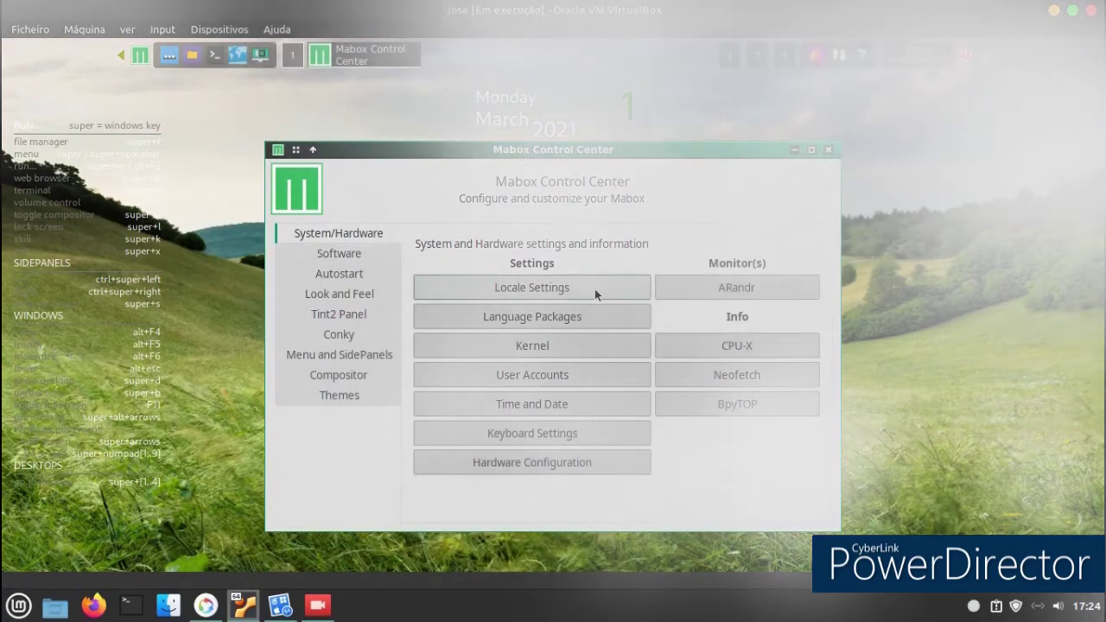
{"action": "left_click", "coordinate": [314, 315]}
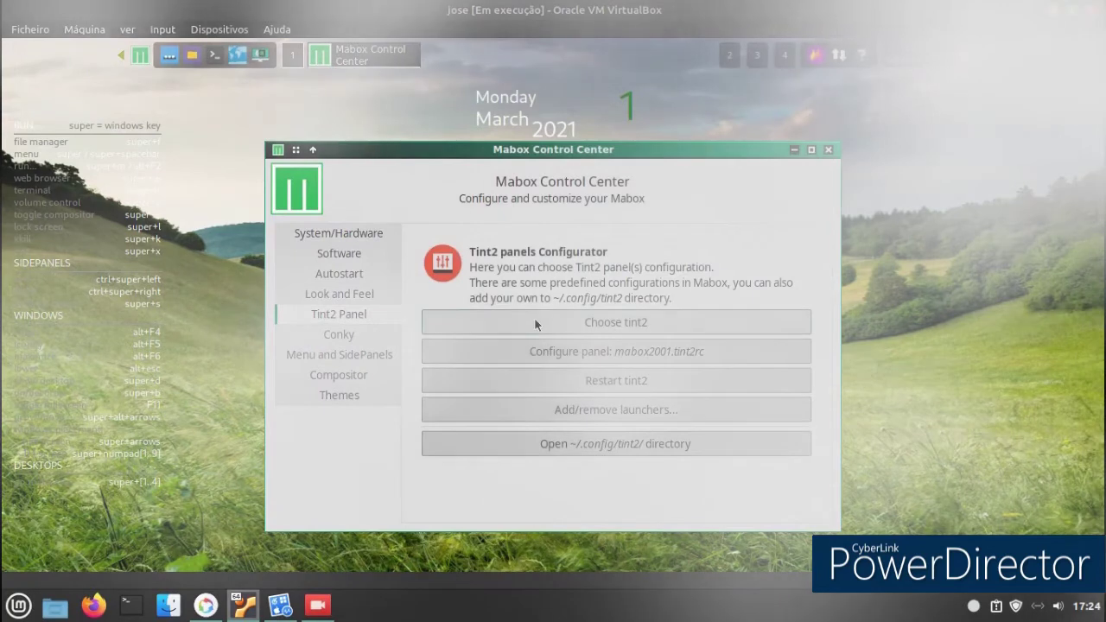
{"action": "left_click", "coordinate": [535, 323]}
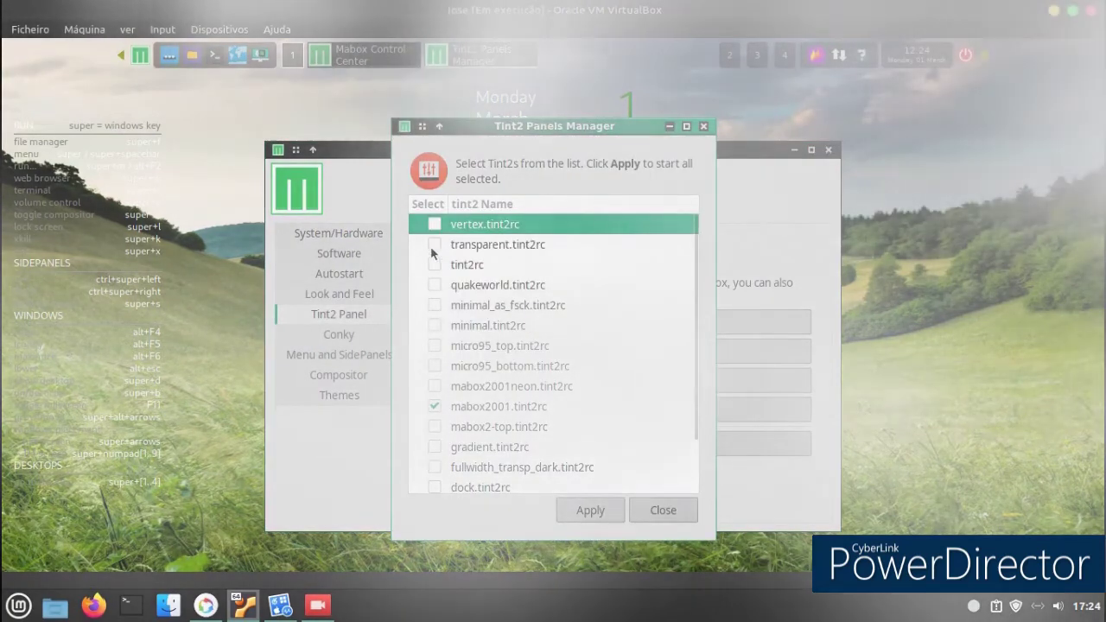
- Enable the transparent.tint2rc, quakeworld.tint2rc and tint2rc panels alongside mabox2001.tint2rc, apply the selection, and close the Tint2 Panels Manager
{"action": "left_click", "coordinate": [433, 244]}
{"action": "left_click", "coordinate": [434, 284]}
{"action": "left_click", "coordinate": [434, 265]}
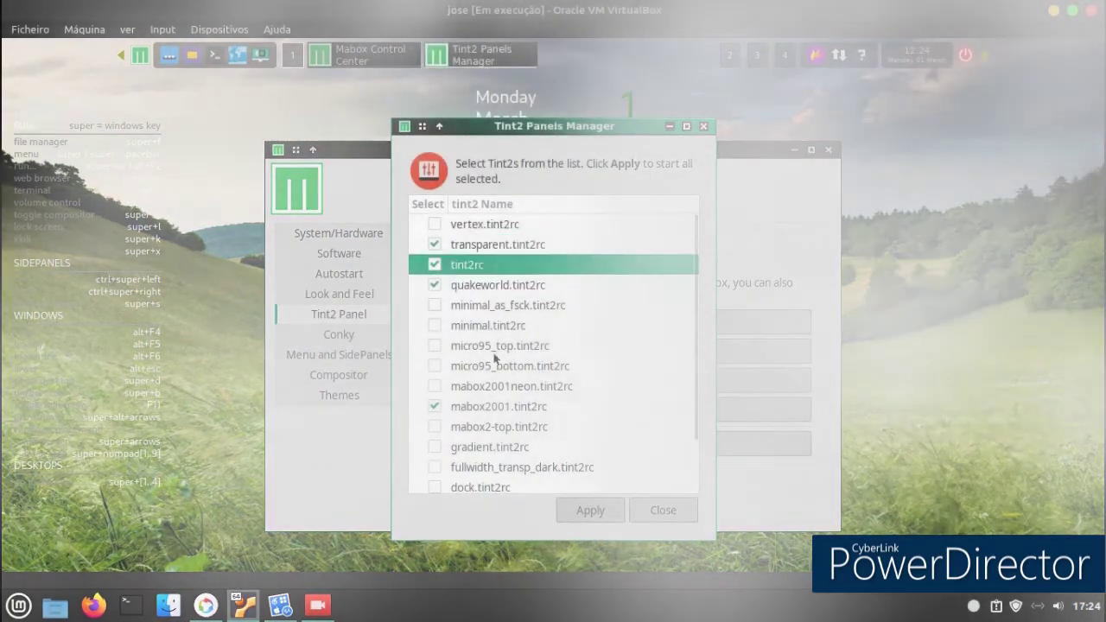
{"action": "left_click", "coordinate": [570, 512]}
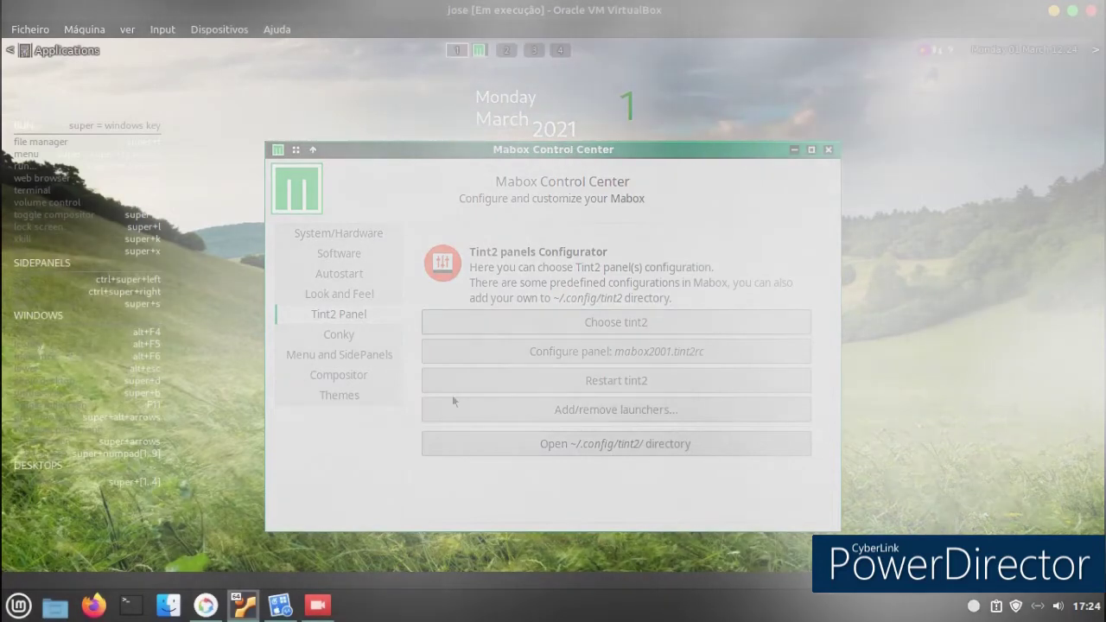
{"action": "left_click", "coordinate": [361, 332]}
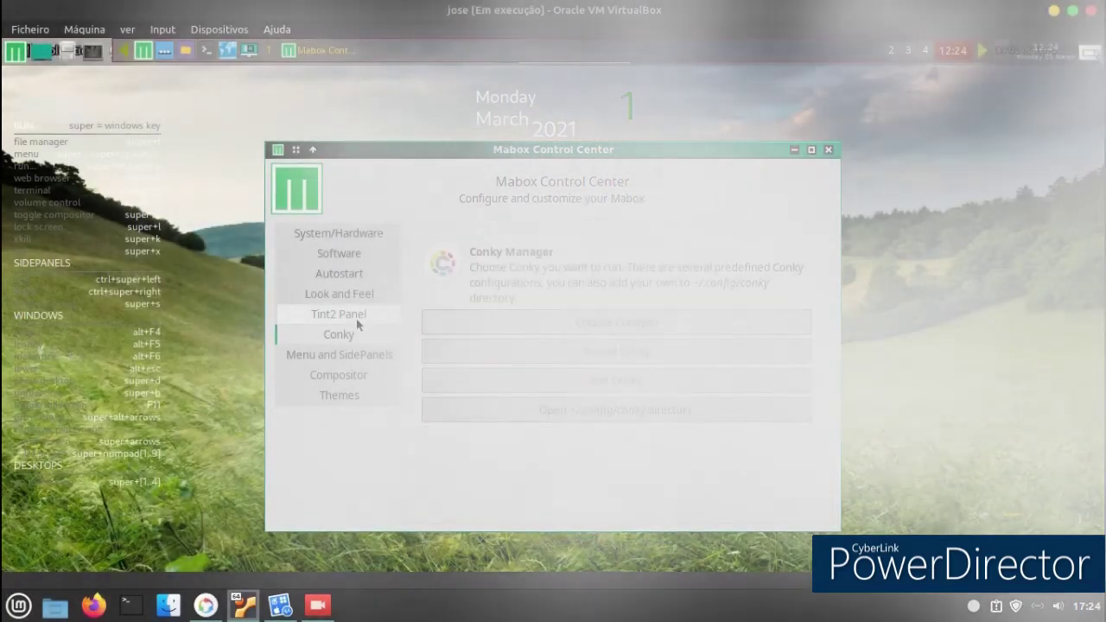
{"action": "left_click", "coordinate": [350, 315]}
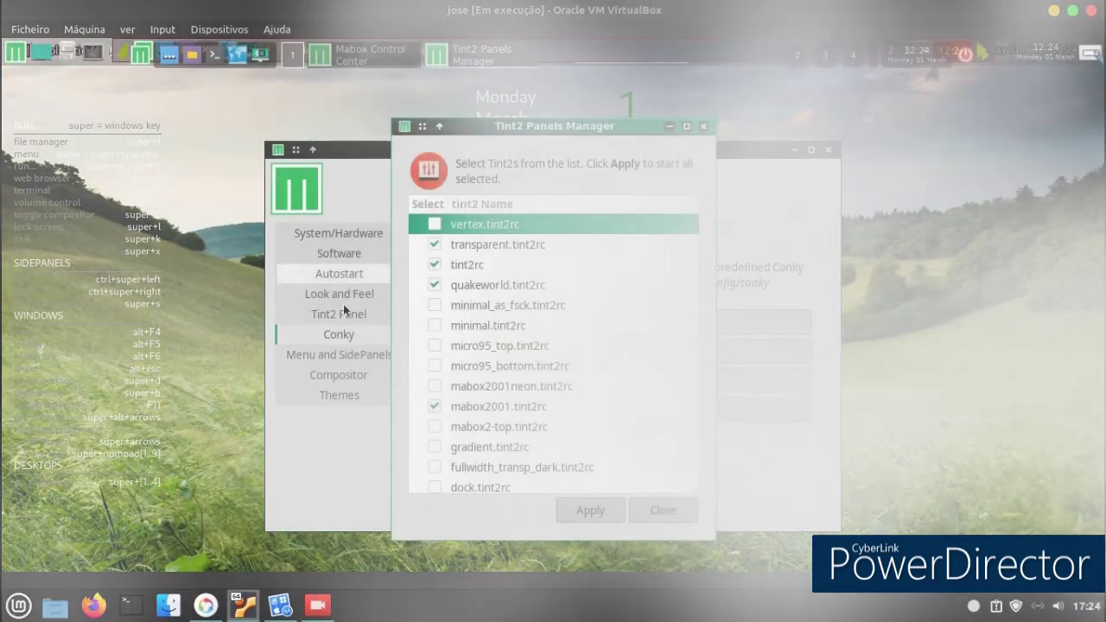
{"action": "left_click", "coordinate": [664, 511]}
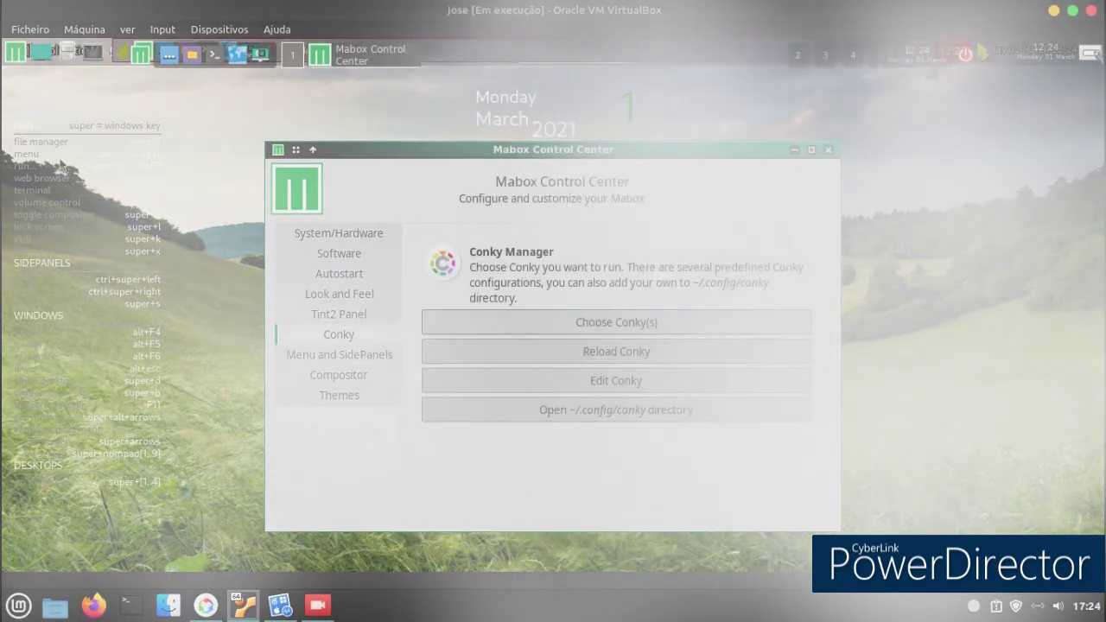
- Look over the main menu and the Conky, Menu and SidePanels, Compositor and Themes settings in the Mabox Control Center
{"action": "left_click", "coordinate": [15, 57]}
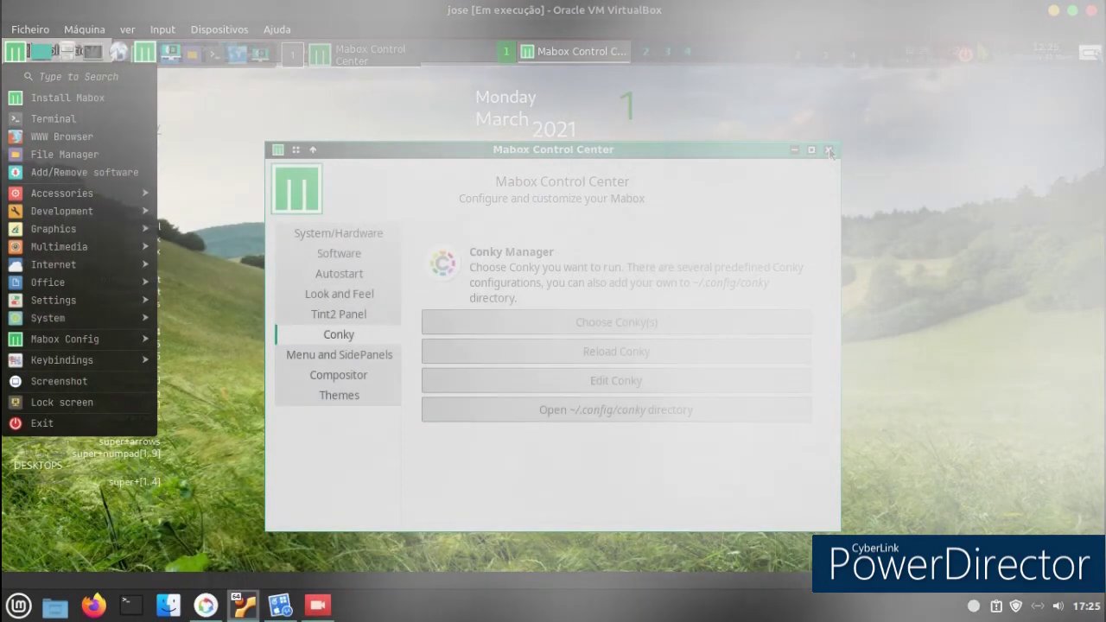
{"action": "left_click", "coordinate": [334, 333]}
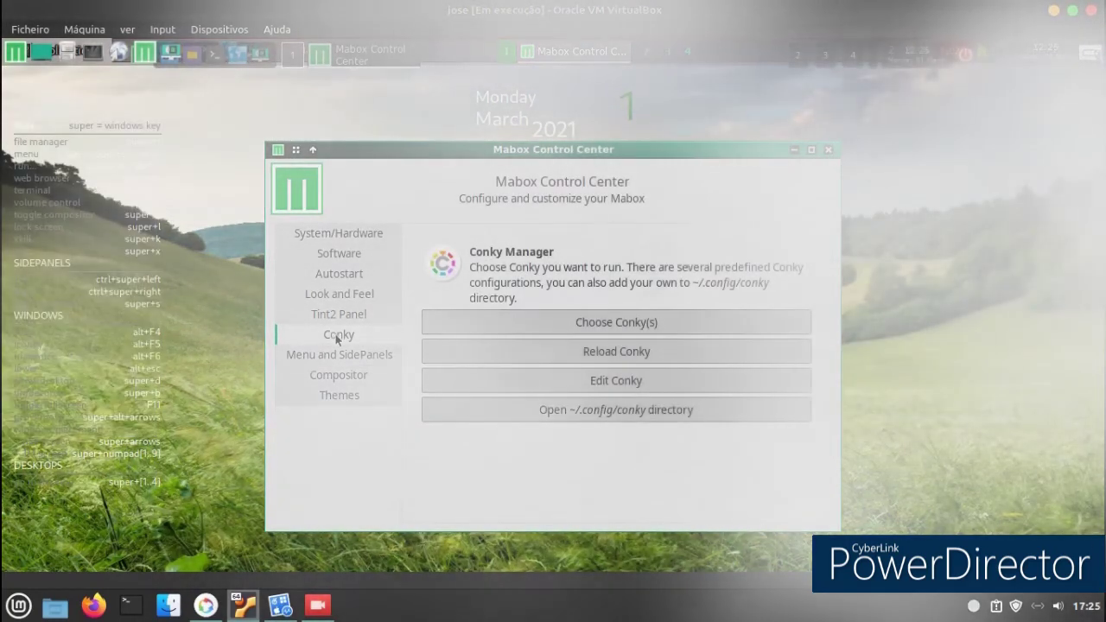
{"action": "left_click", "coordinate": [346, 354]}
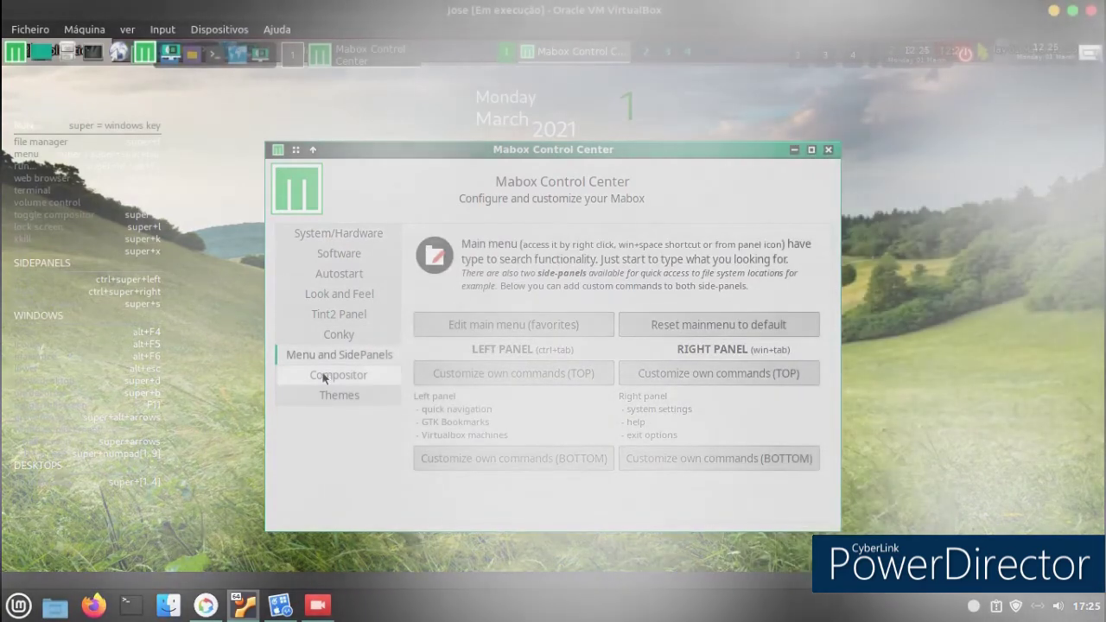
{"action": "left_click", "coordinate": [323, 377]}
{"action": "left_click", "coordinate": [335, 399]}
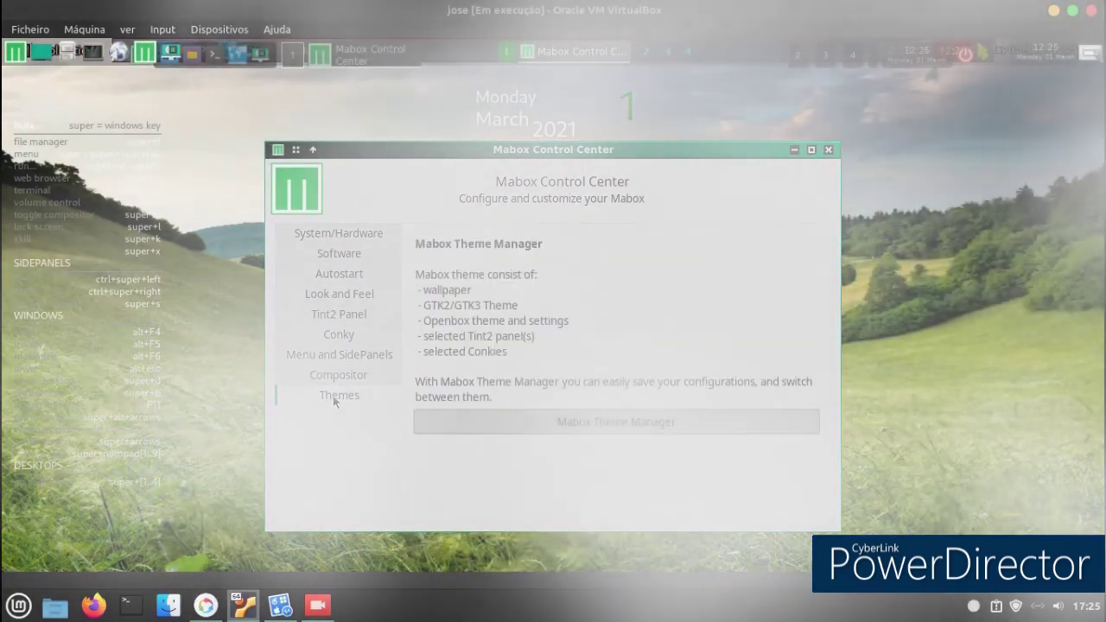
- Open the Mabox Theme Manager, select the Bunsen configuration, and try to add a new saved collection without a name
{"action": "left_click", "coordinate": [491, 423]}
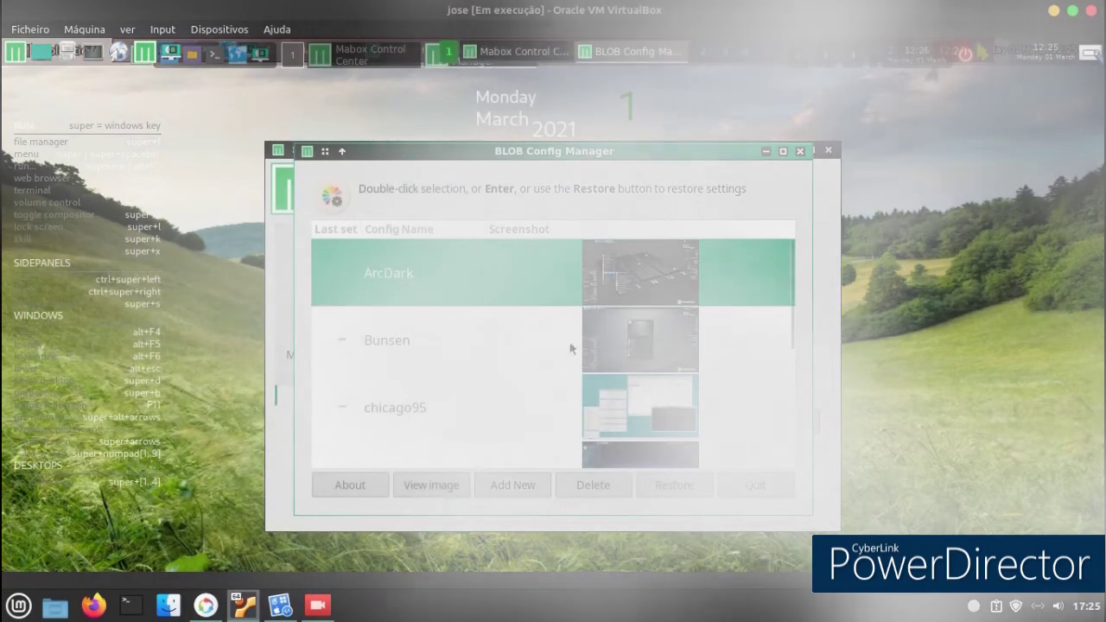
{"action": "left_click", "coordinate": [627, 346]}
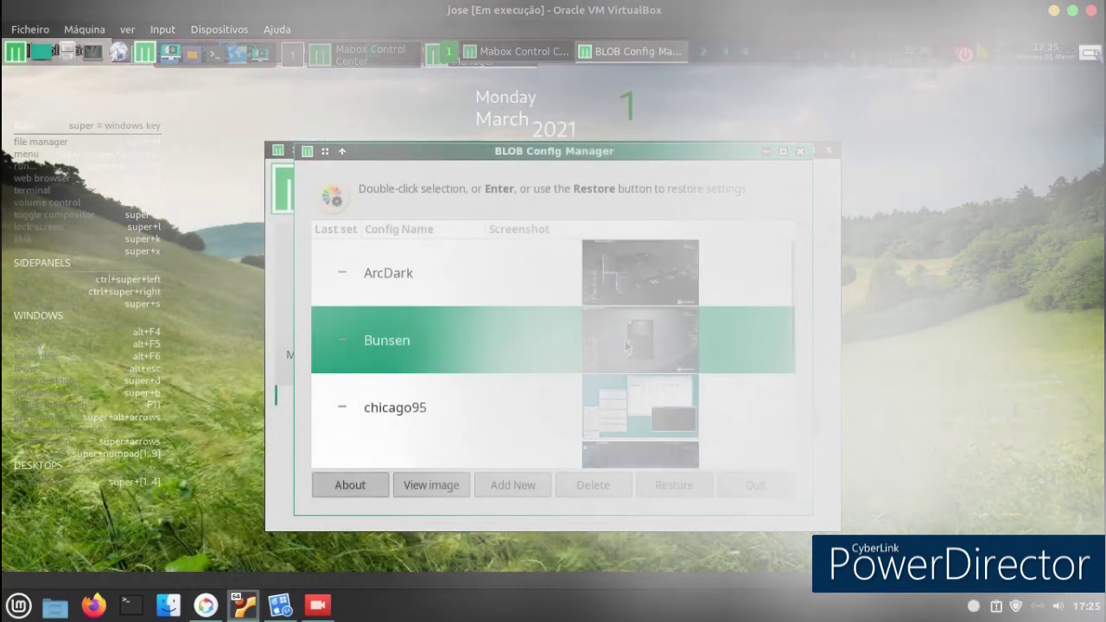
{"action": "left_click", "coordinate": [499, 493]}
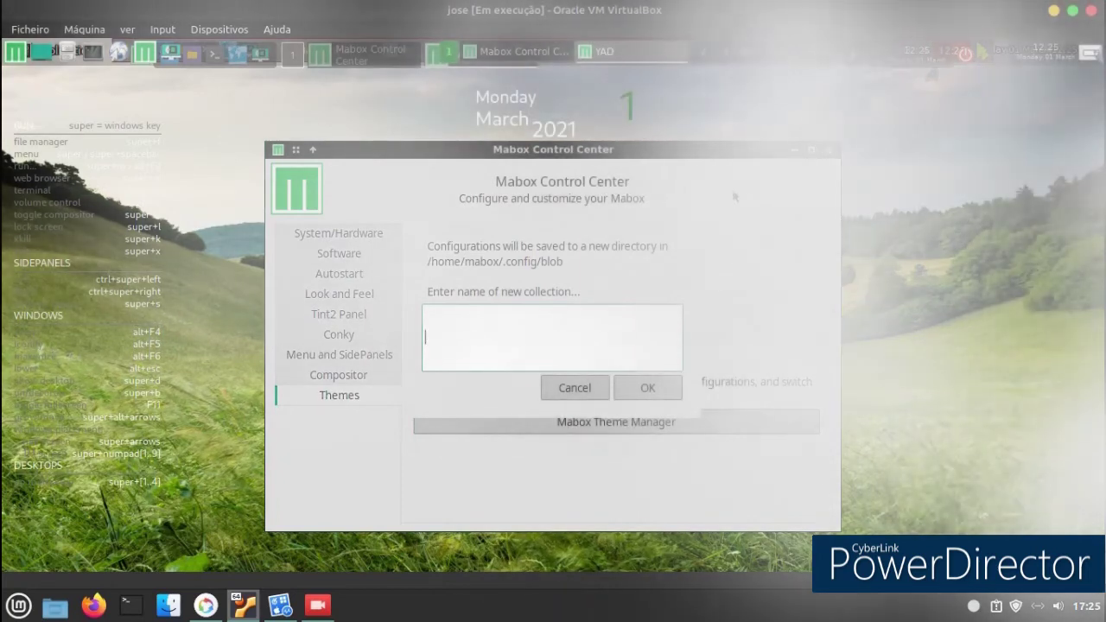
{"action": "left_click", "coordinate": [629, 390]}
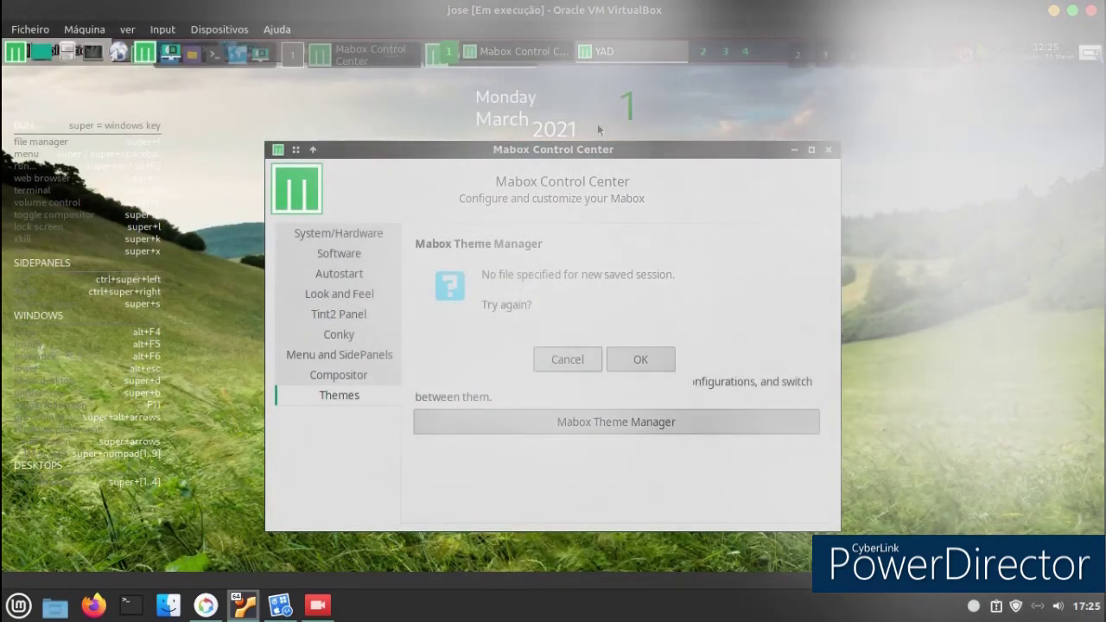
- Close the Mabox Control Center and retry adding the new saved collection, naming it "yes"
{"action": "left_click", "coordinate": [23, 55]}
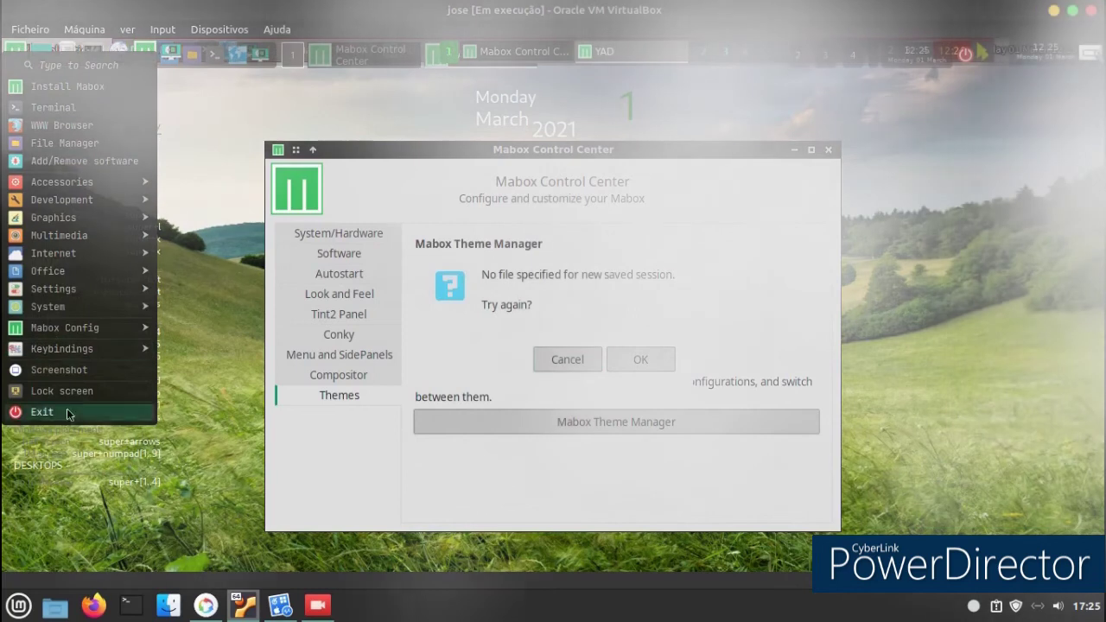
{"action": "left_click", "coordinate": [828, 150]}
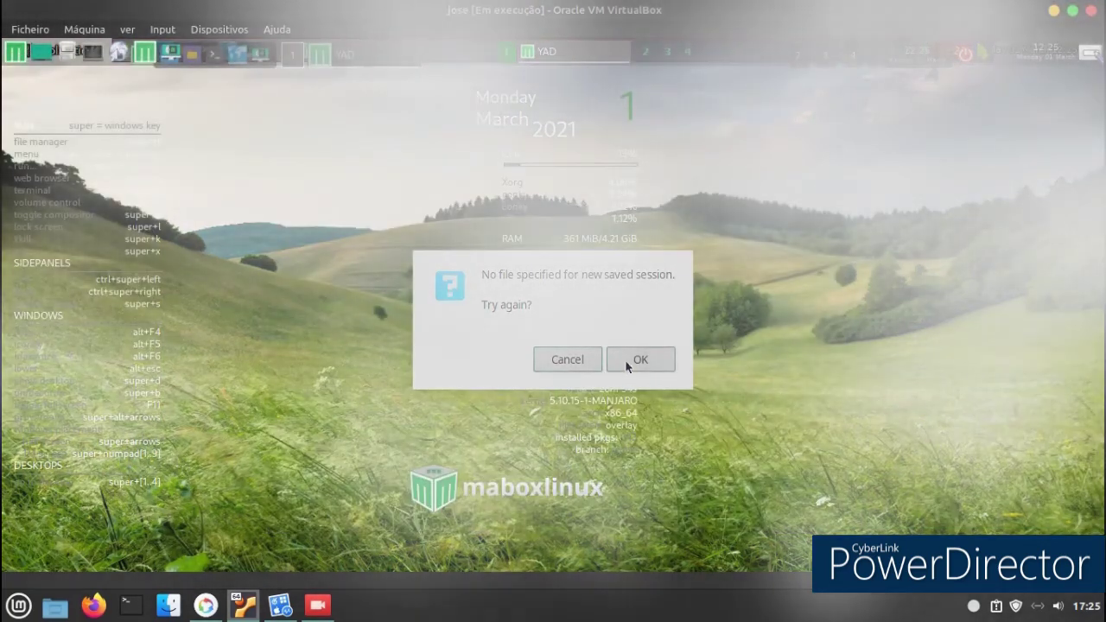
{"action": "left_click", "coordinate": [624, 359]}
{"action": "left_click", "coordinate": [624, 393]}
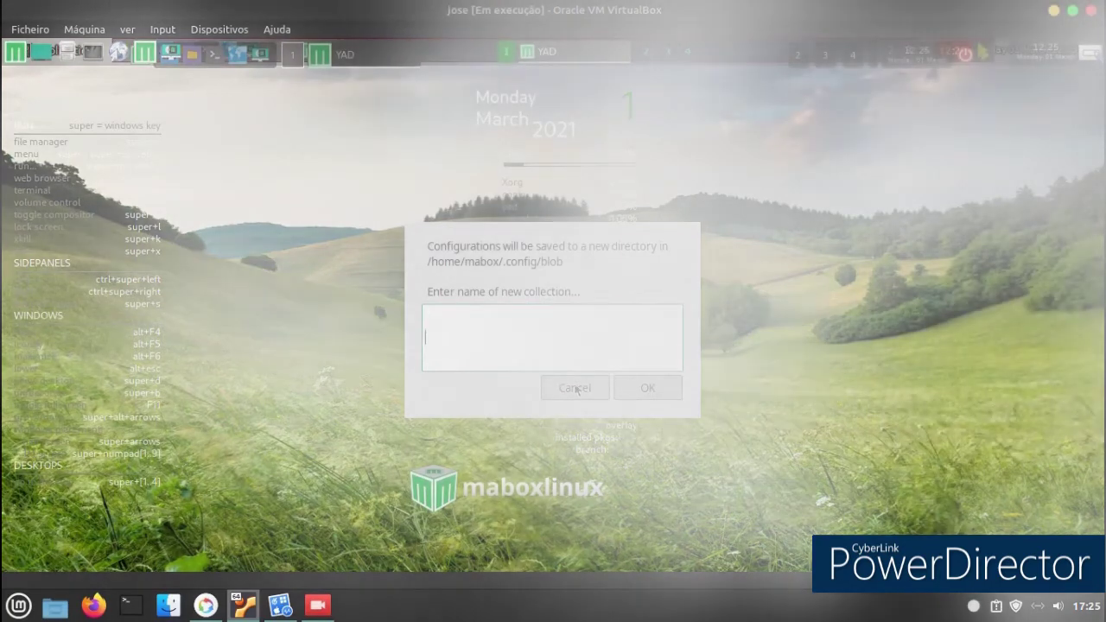
{"action": "type", "text": "yes"}
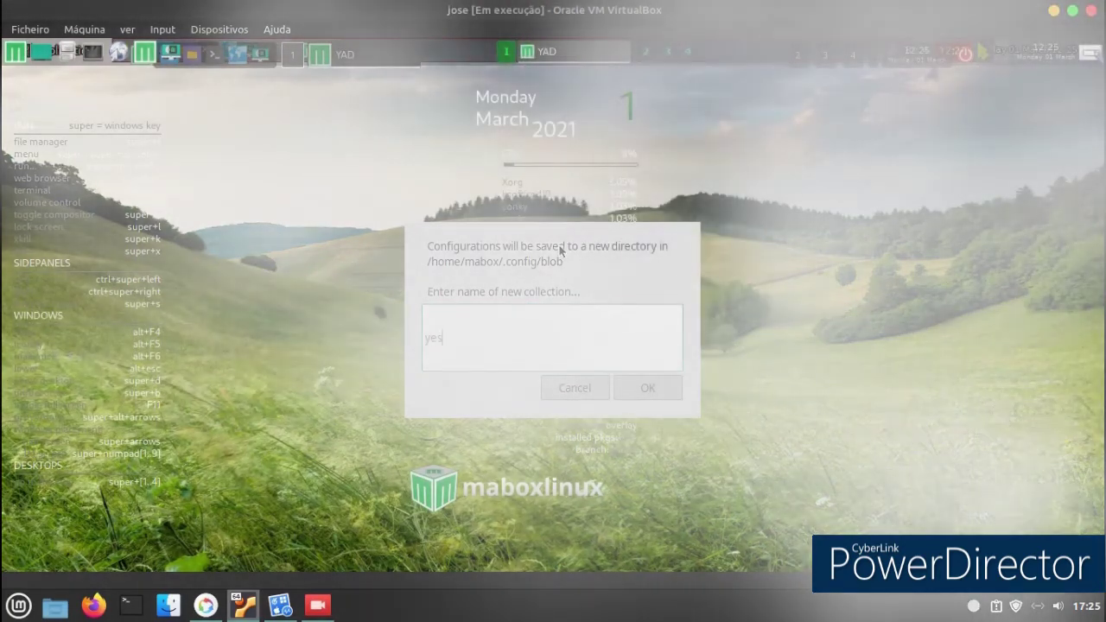
{"action": "key", "text": "Return"}
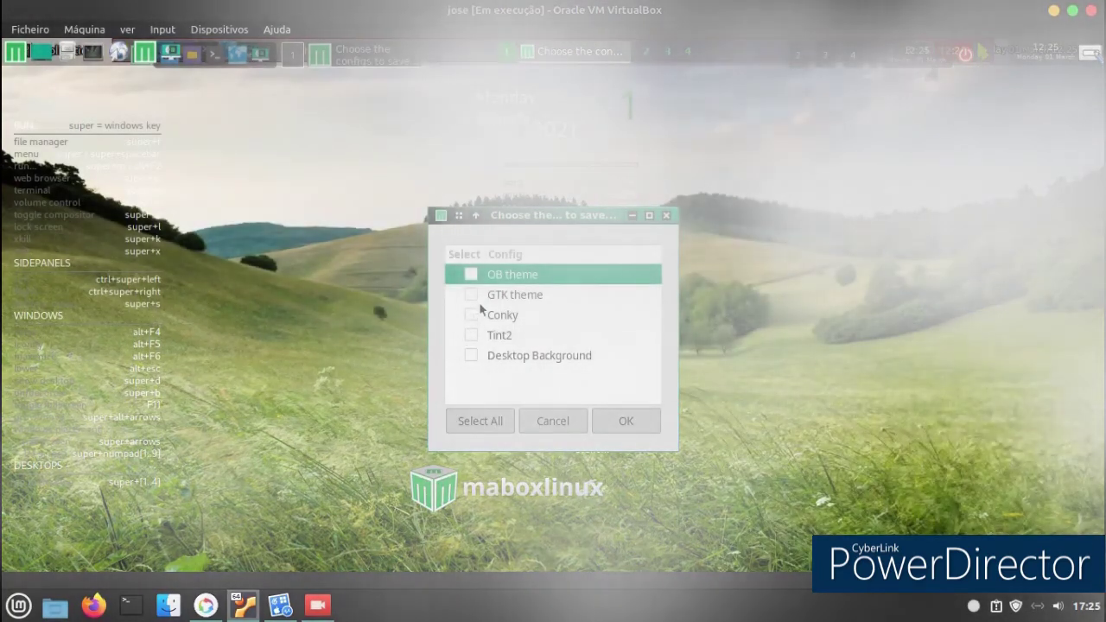
- Save the GTK theme configuration in the new collection, dismiss the confirmation, and close the BLOB Config Manager
{"action": "left_click", "coordinate": [471, 294]}
{"action": "left_click", "coordinate": [634, 423]}
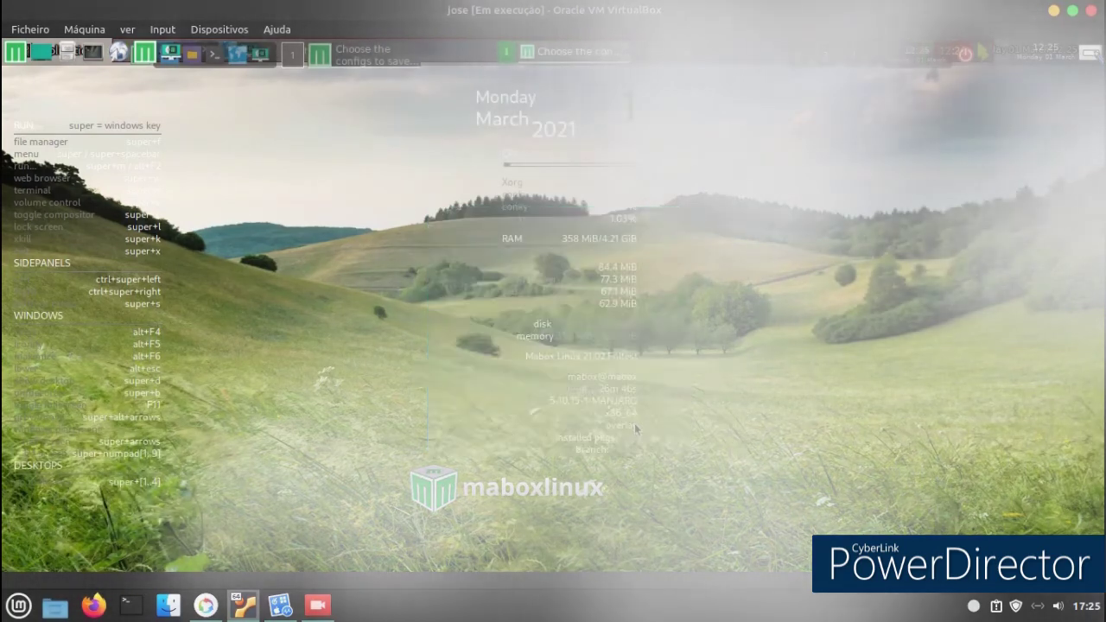
{"action": "left_click", "coordinate": [645, 411]}
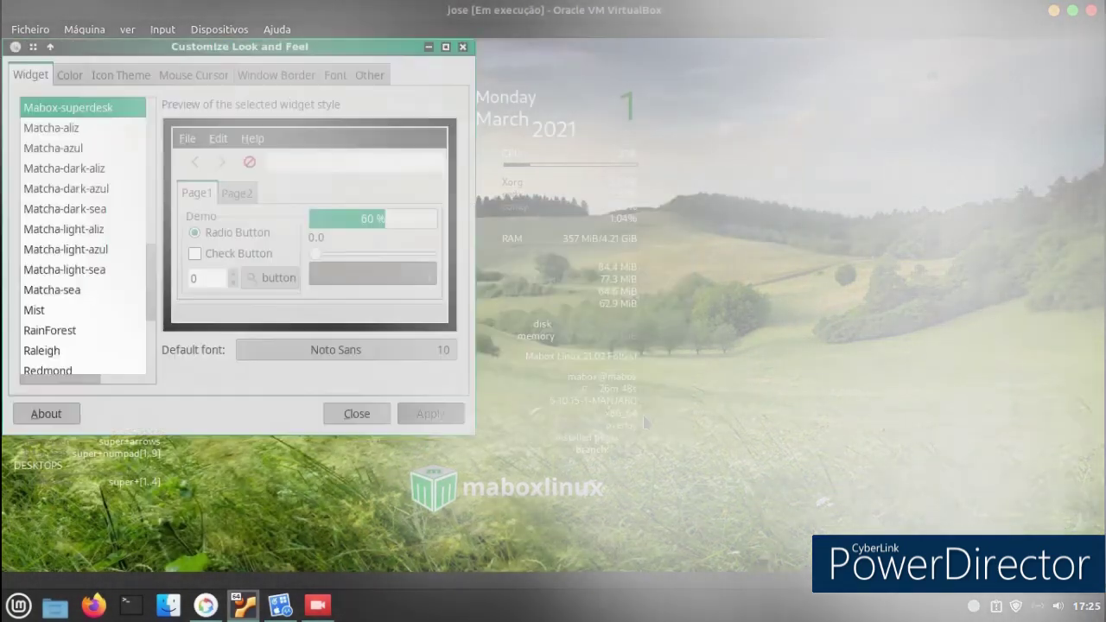
{"action": "key", "text": "super"}
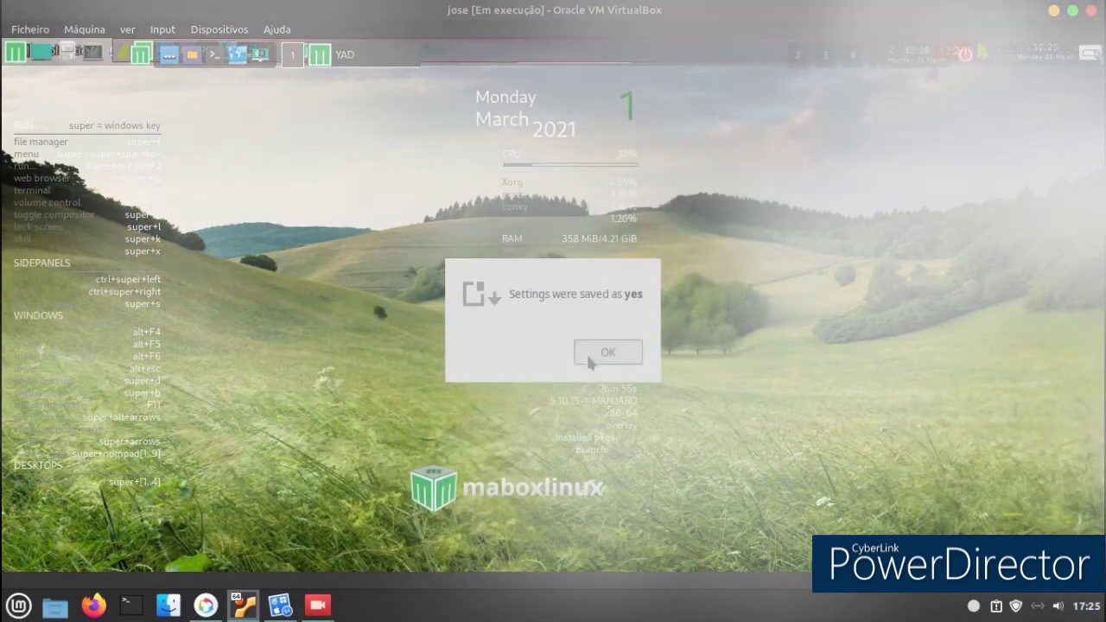
{"action": "left_click", "coordinate": [597, 354]}
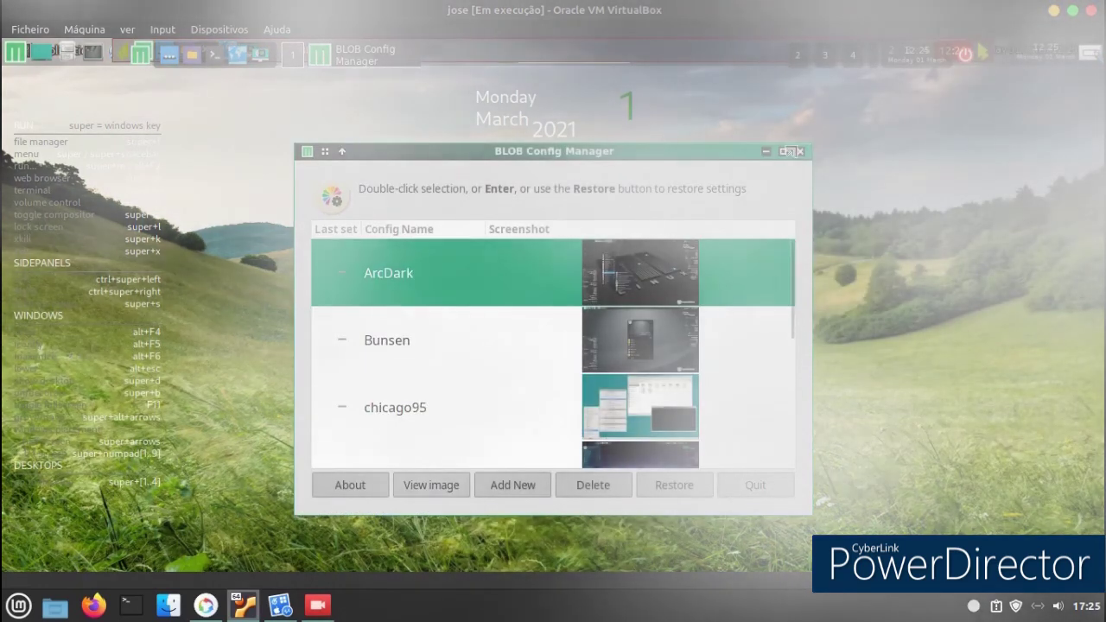
{"action": "left_click", "coordinate": [801, 151]}
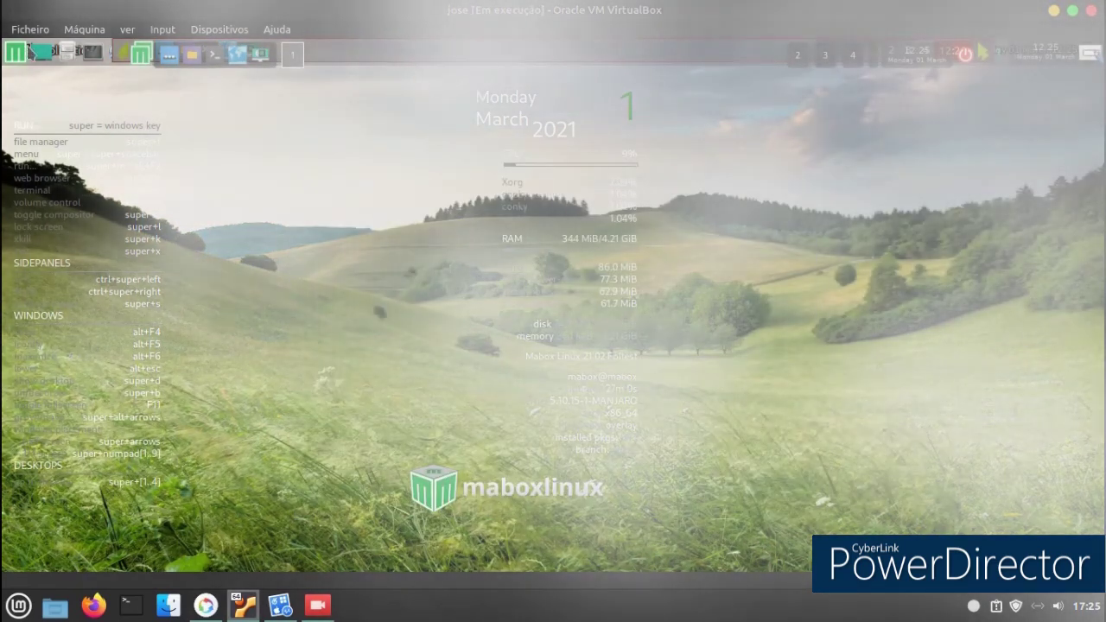
- Look over the Office and Settings applications in the main menu, and switch to the vokoscreen recorder
{"action": "left_click", "coordinate": [21, 50]}
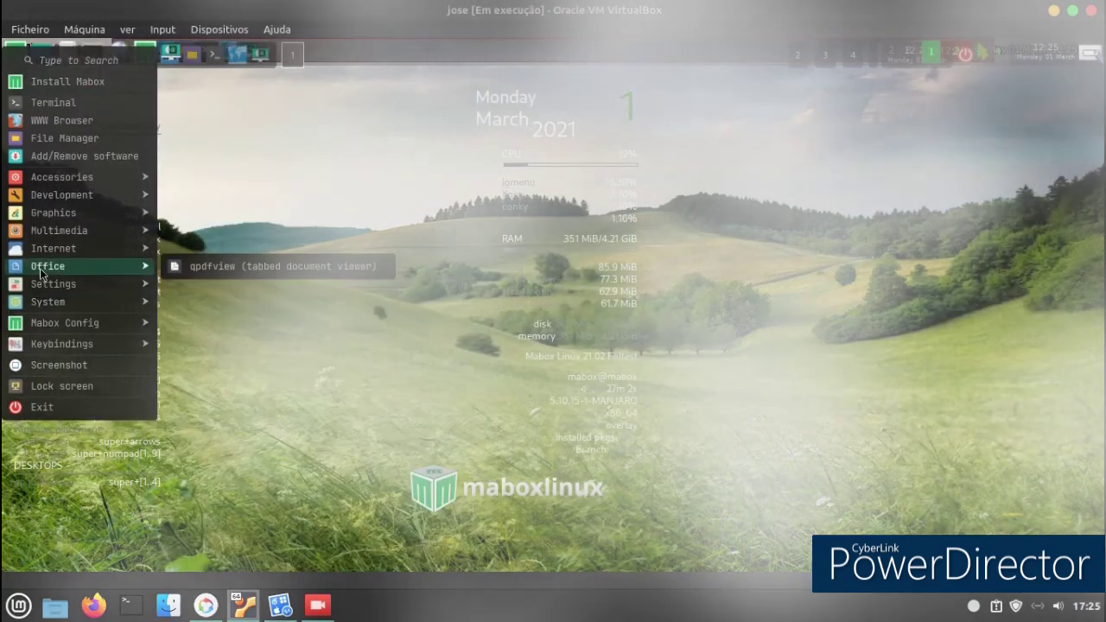
{"action": "mouse_move", "coordinate": [41, 285]}
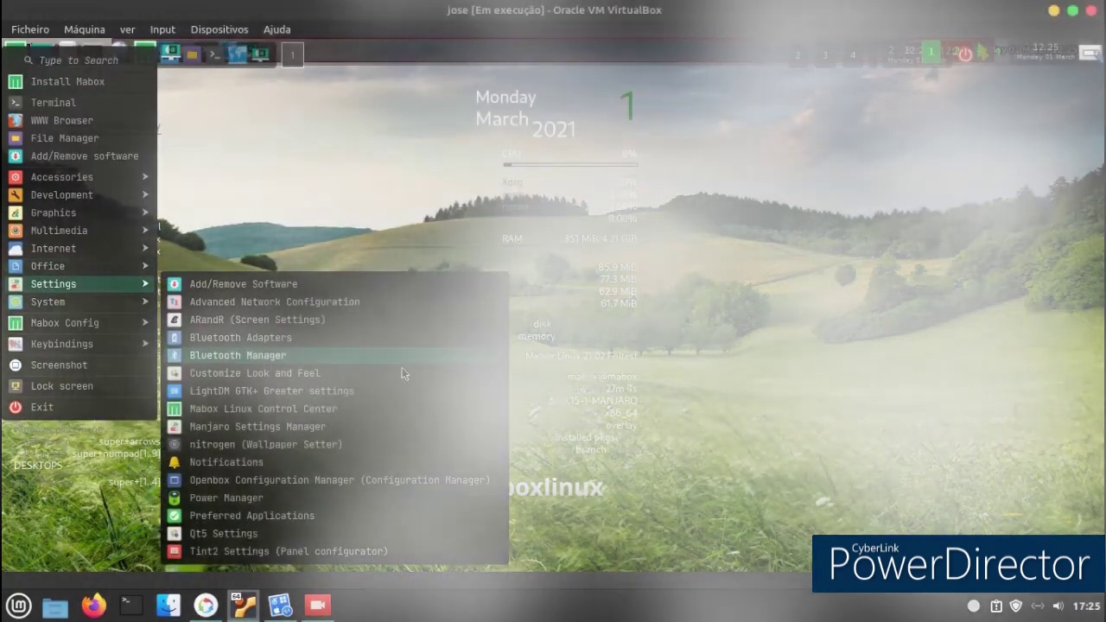
{"action": "left_click", "coordinate": [394, 391]}
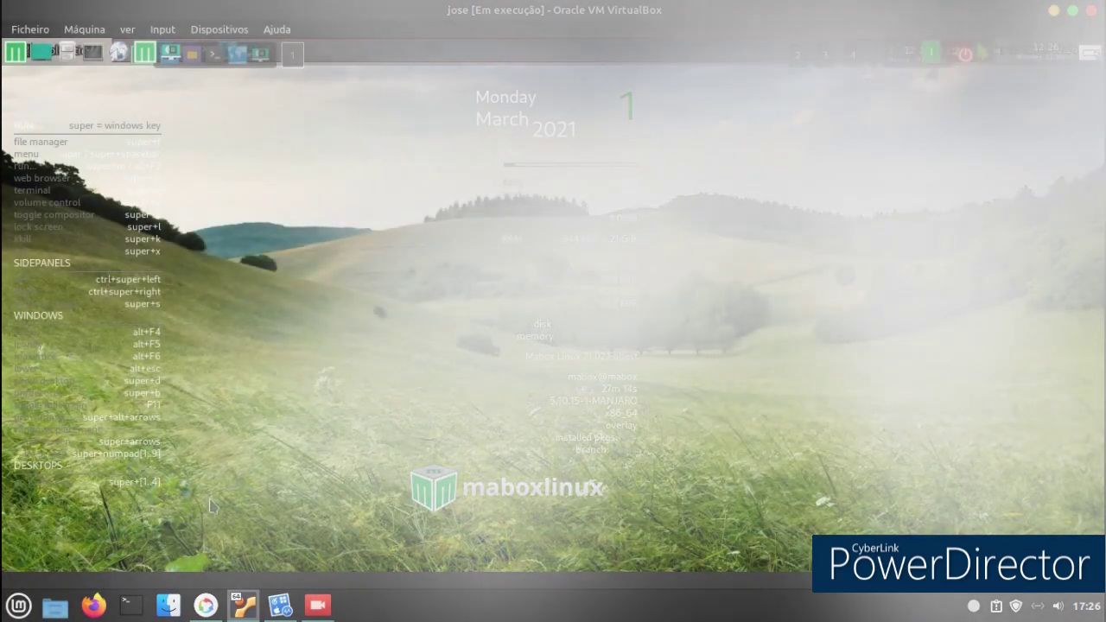
{"action": "left_click", "coordinate": [318, 605]}
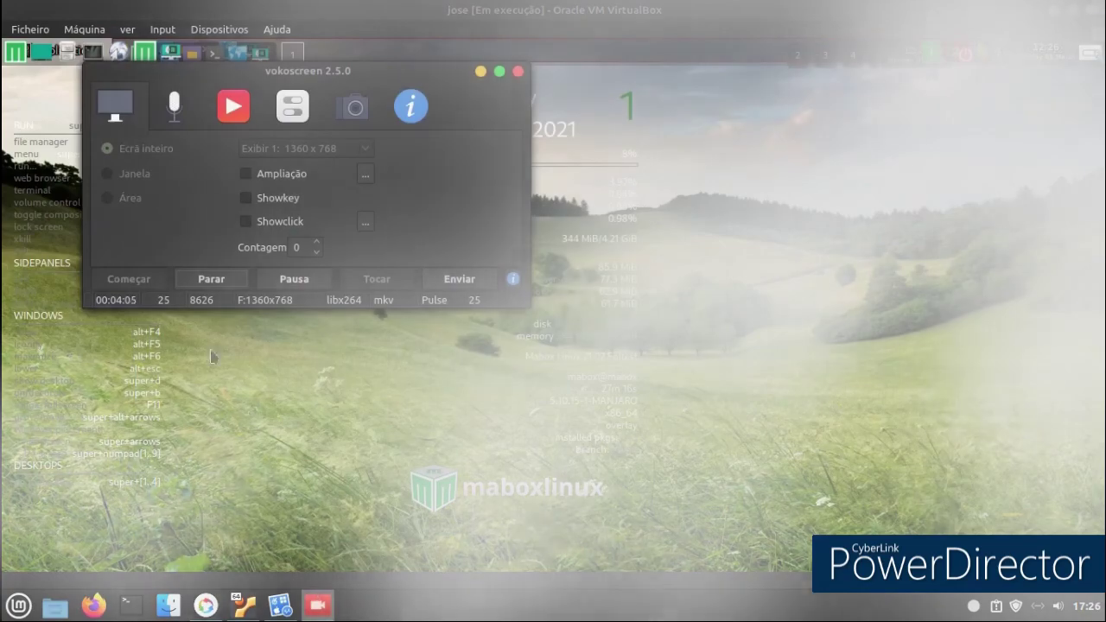